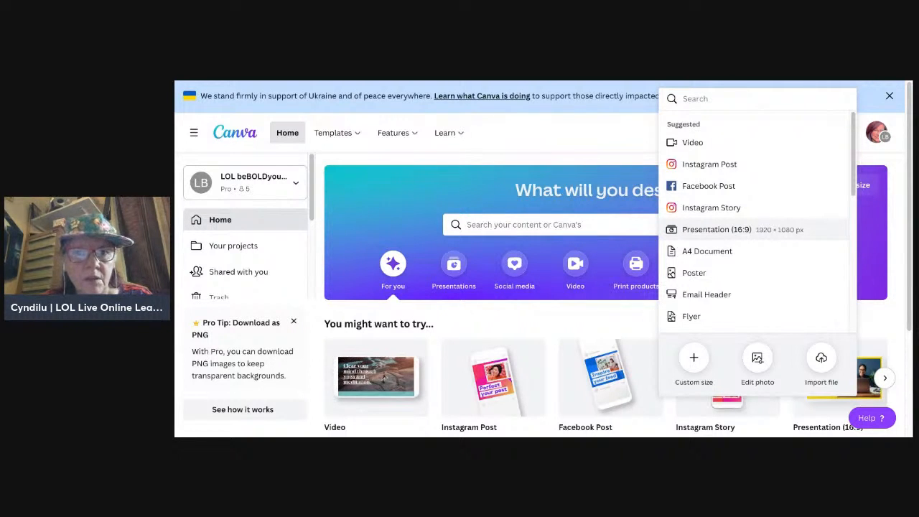
Step: Create a new folder named "Owwll Images - Banners - Profile Pics" in Your projects
{"action": "left_click", "coordinate": [463, 122]}
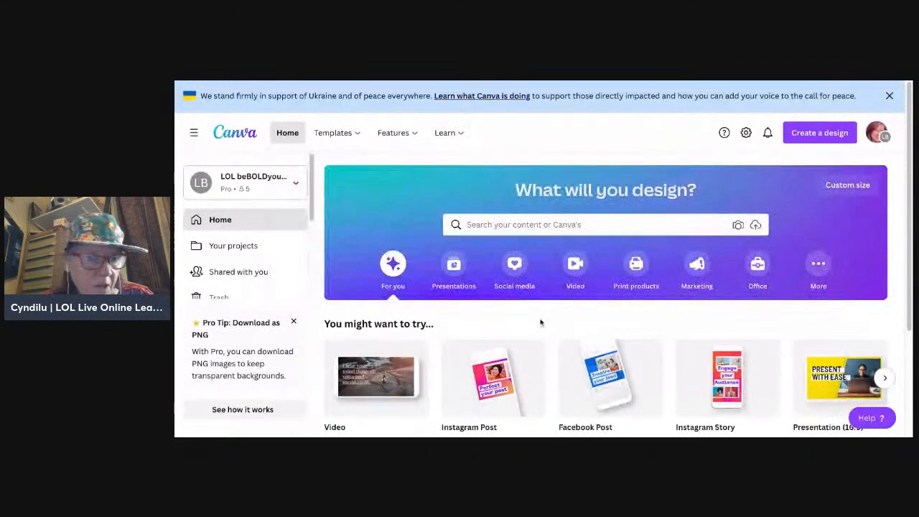
{"action": "left_click", "coordinate": [251, 248]}
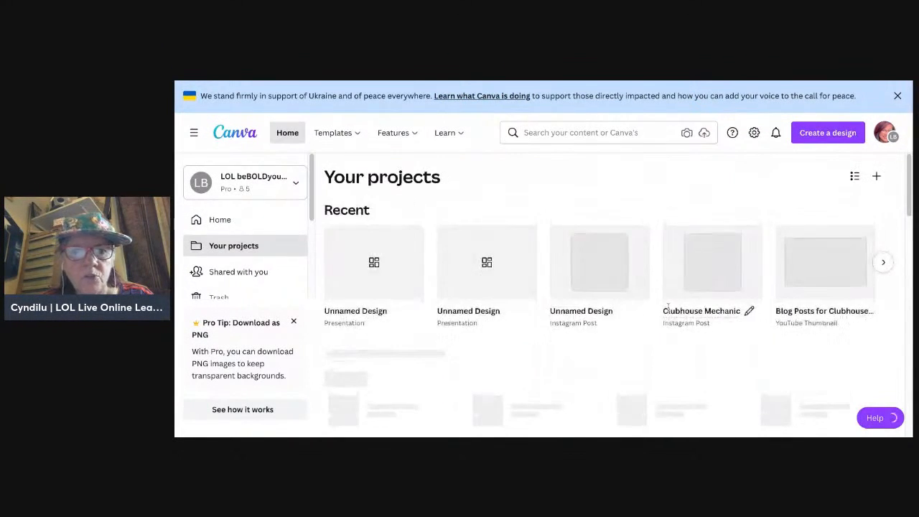
{"action": "left_click", "coordinate": [878, 177]}
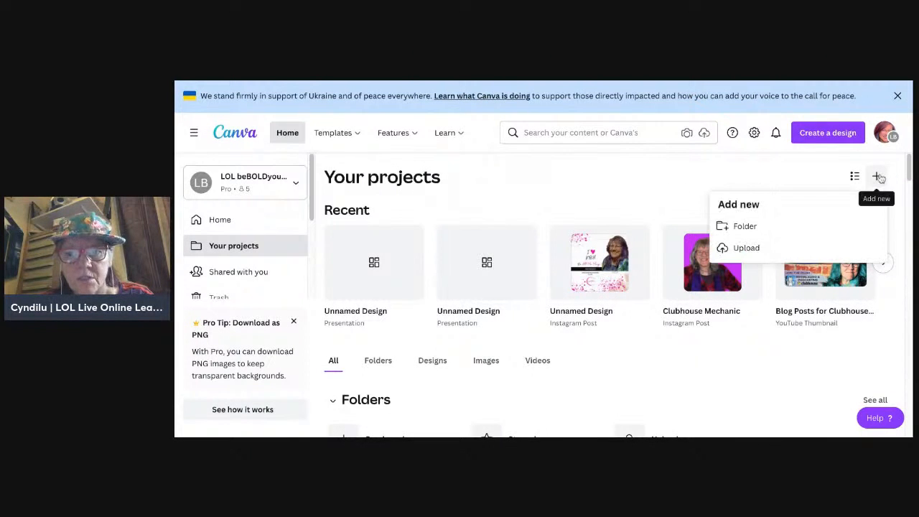
{"action": "left_click", "coordinate": [774, 231]}
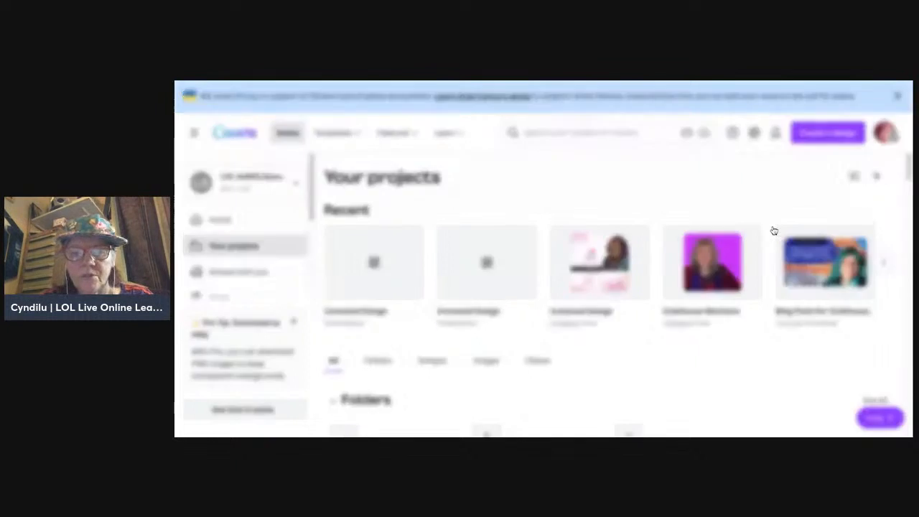
{"action": "type", "text": "Ow"}
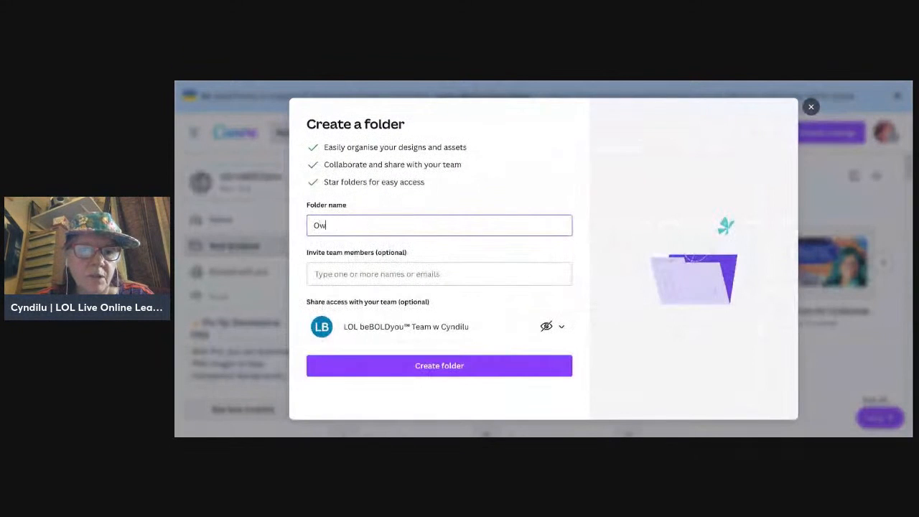
{"action": "type", "text": "wll "}
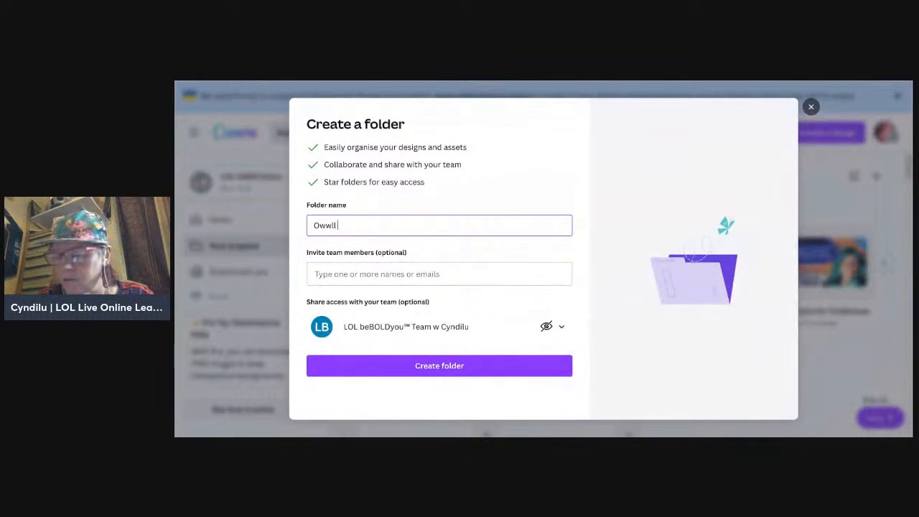
{"action": "type", "text": "Banner"}
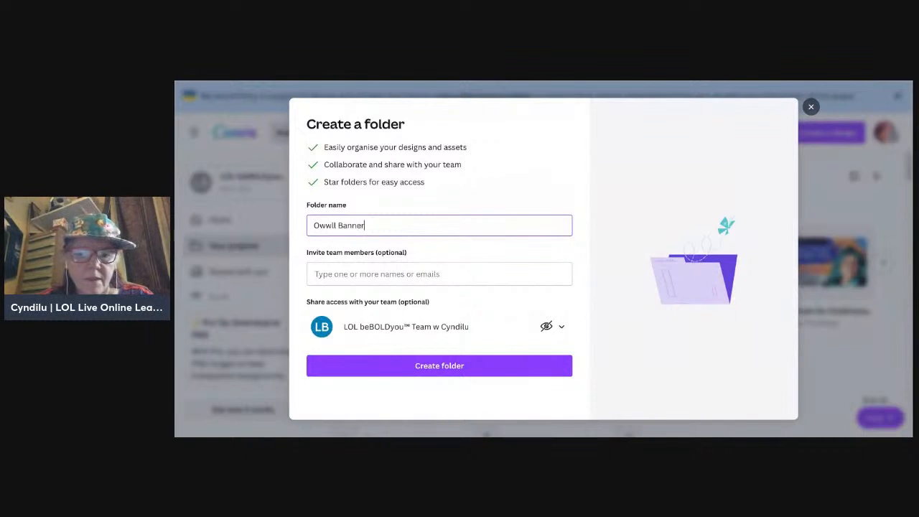
{"action": "key", "text": "BackSpace"}
{"action": "key", "text": "BackSpace"}
{"action": "key", "text": "BackSpace"}
{"action": "key", "text": "BackSpace"}
{"action": "key", "text": "BackSpace"}
{"action": "key", "text": "BackSpace"}
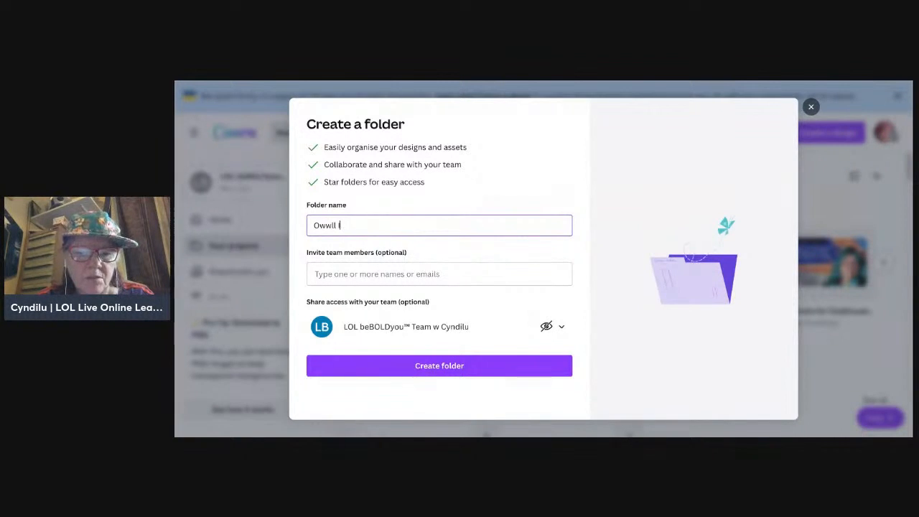
{"action": "type", "text": "Images -"}
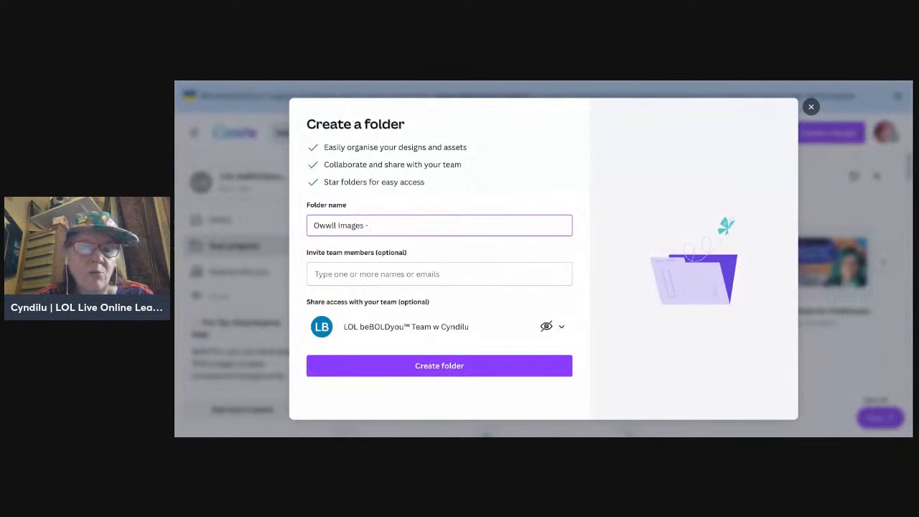
{"action": "type", "text": " Banne"}
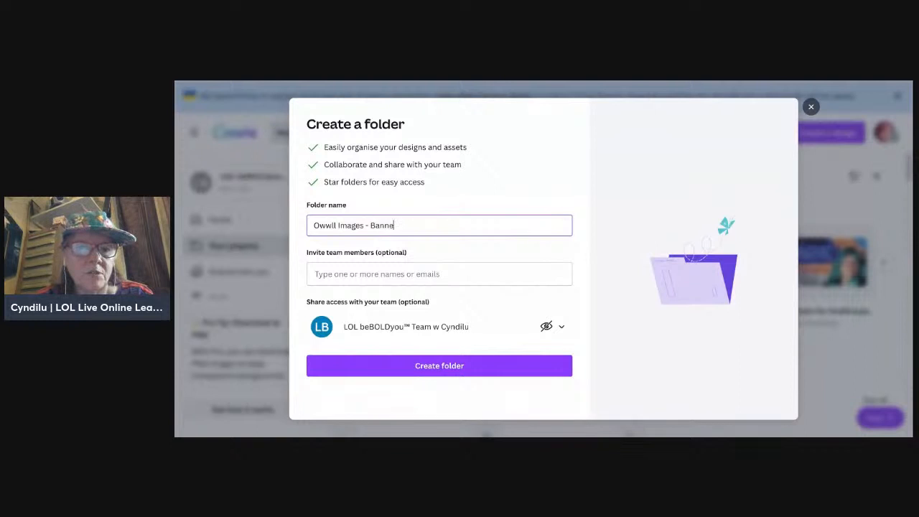
{"action": "type", "text": "rs - Pro"}
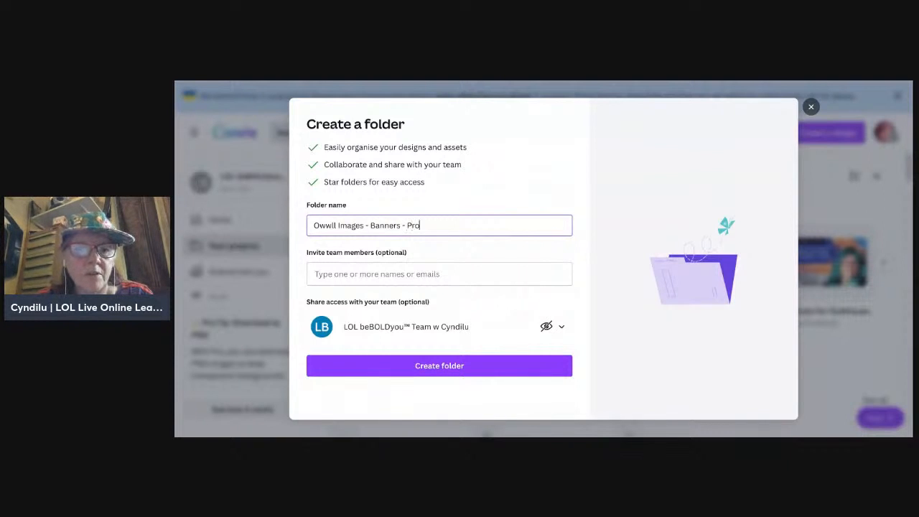
{"action": "type", "text": "file Pics"}
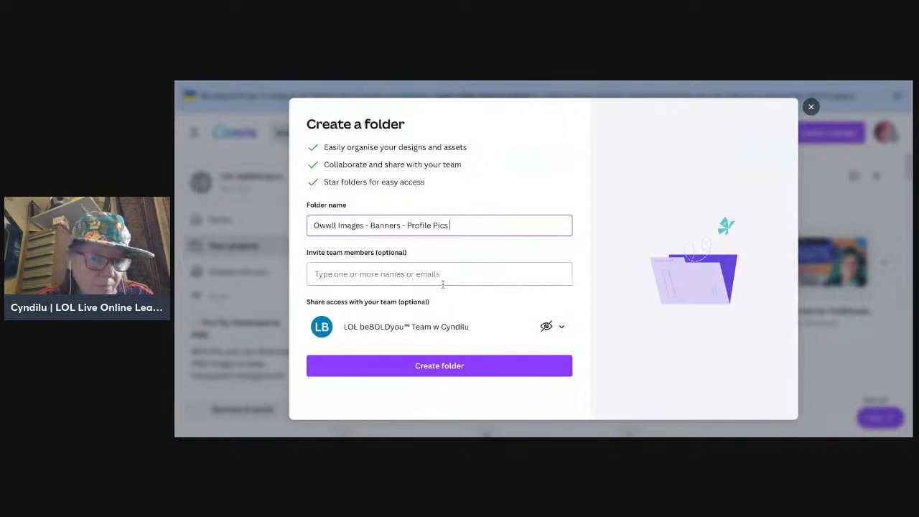
{"action": "left_click", "coordinate": [476, 374]}
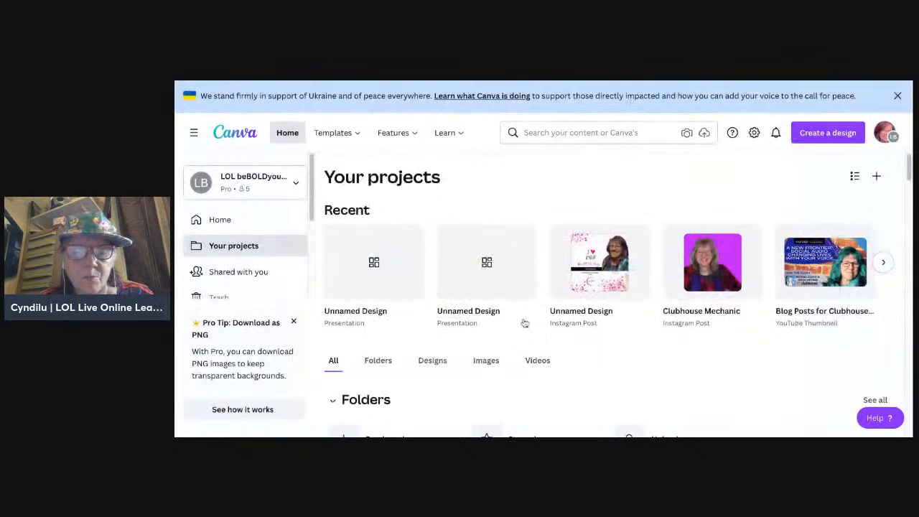
Step: Expand the project folders list and open the "Owwll Images - Banners - Profile Pics" folder
{"action": "scroll", "coordinate": [636, 369], "scroll_direction": "down", "scroll_amount": 3}
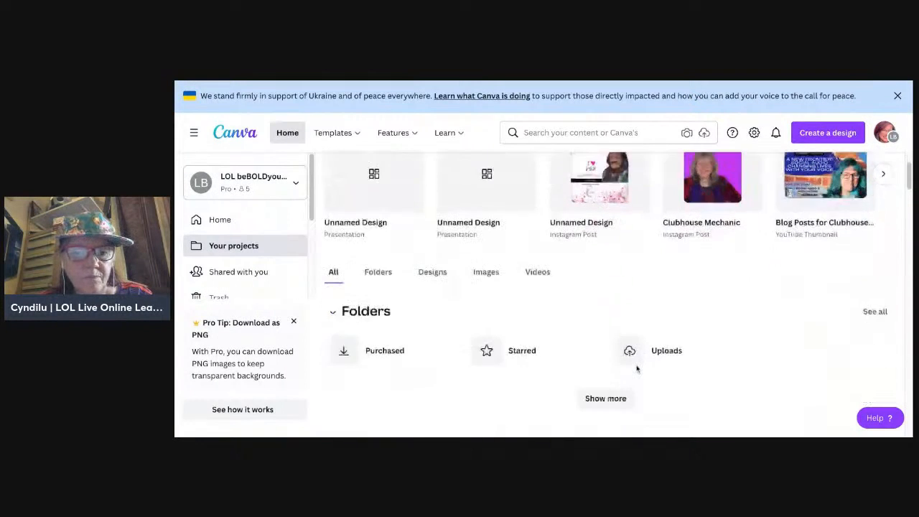
{"action": "scroll", "coordinate": [621, 294], "scroll_direction": "down", "scroll_amount": 2}
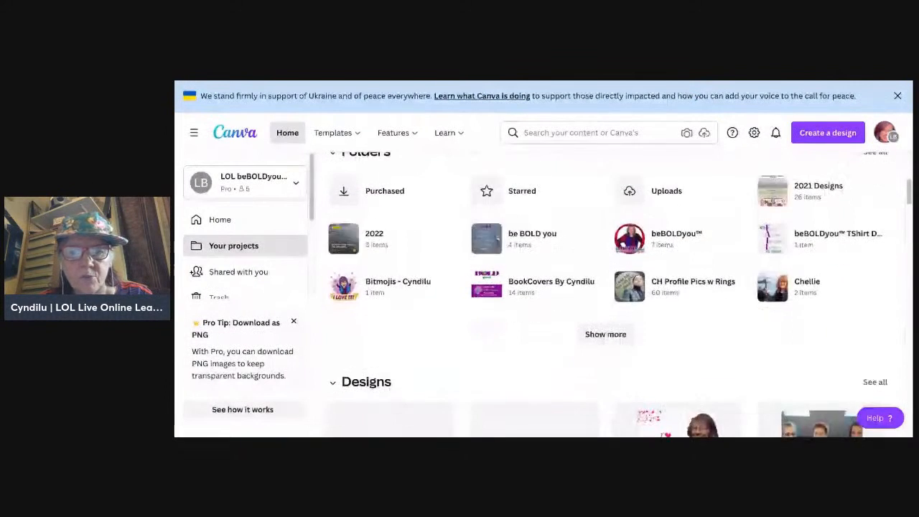
{"action": "scroll", "coordinate": [618, 294], "scroll_direction": "down", "scroll_amount": 4}
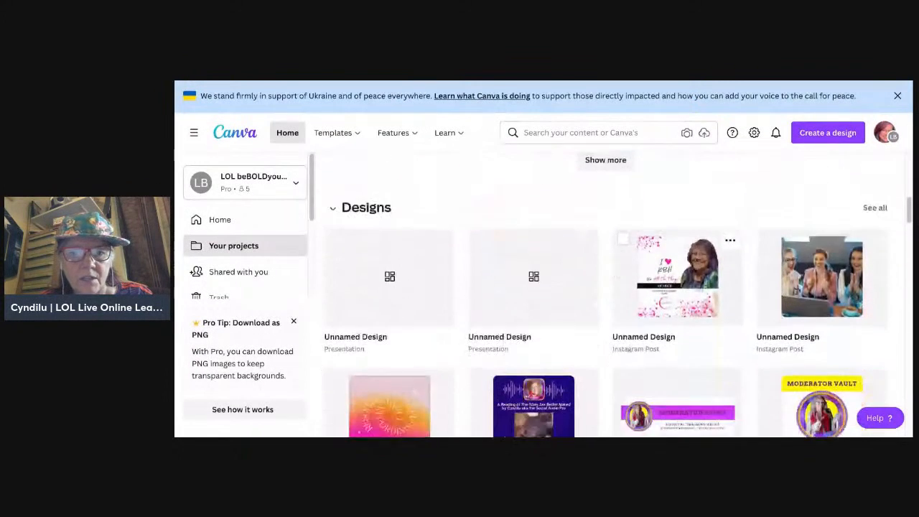
{"action": "scroll", "coordinate": [727, 326], "scroll_direction": "down", "scroll_amount": 2}
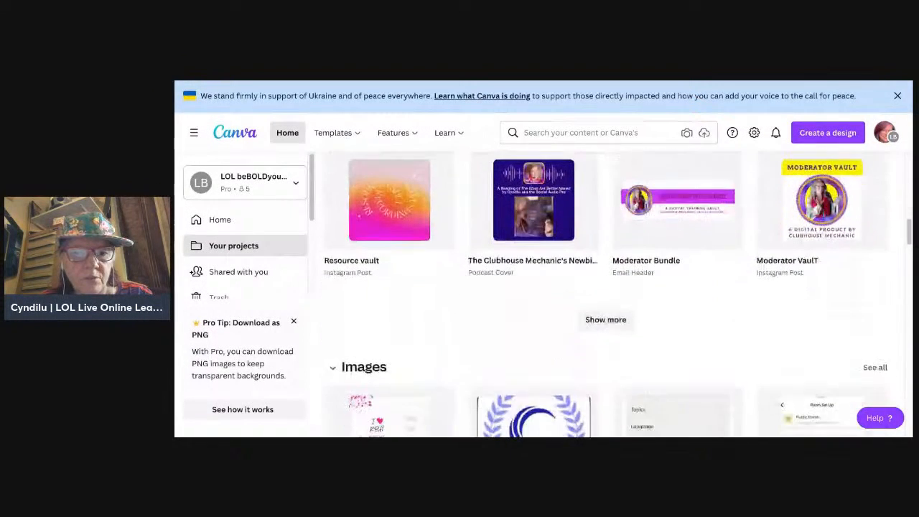
{"action": "scroll", "coordinate": [725, 326], "scroll_direction": "up", "scroll_amount": 10}
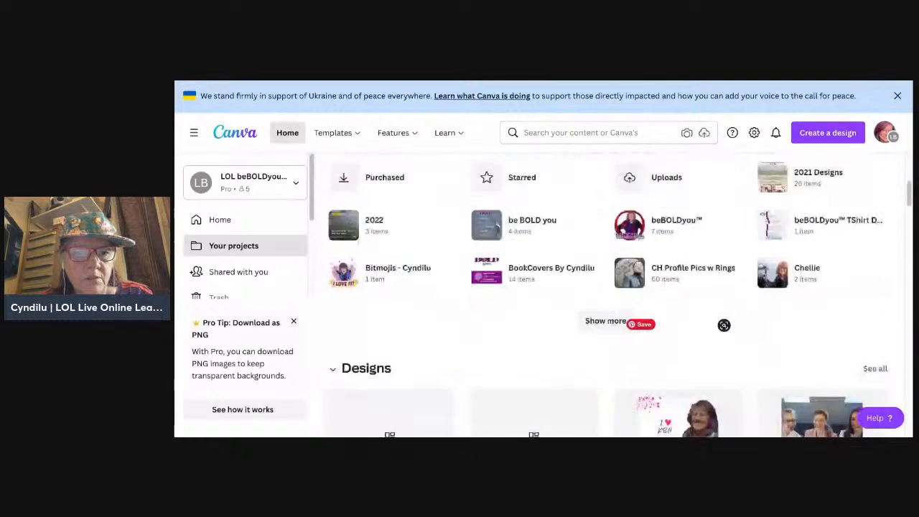
{"action": "scroll", "coordinate": [592, 347], "scroll_direction": "down", "scroll_amount": 3}
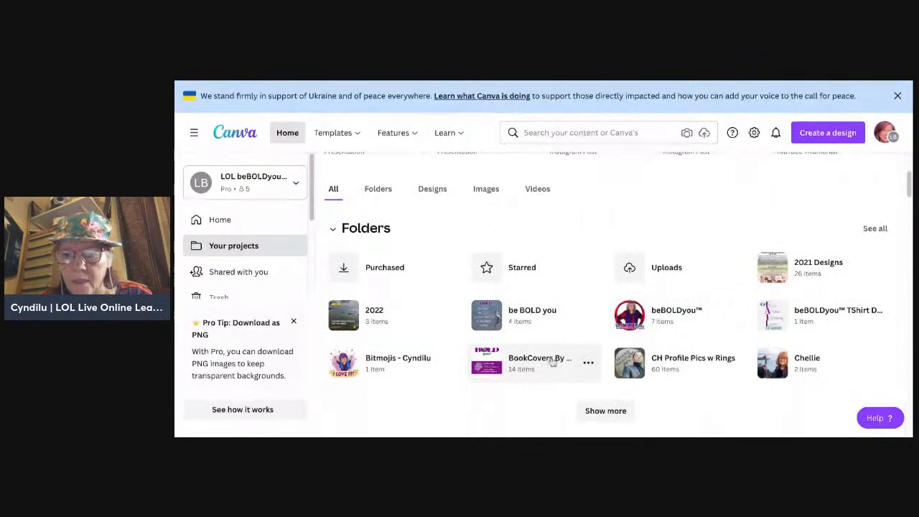
{"action": "left_click", "coordinate": [606, 411]}
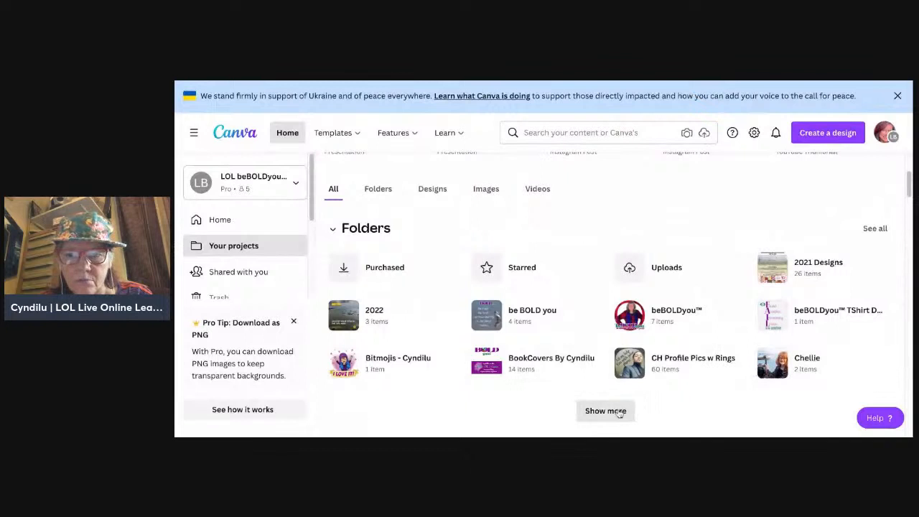
{"action": "scroll", "coordinate": [701, 414], "scroll_direction": "down", "scroll_amount": 4}
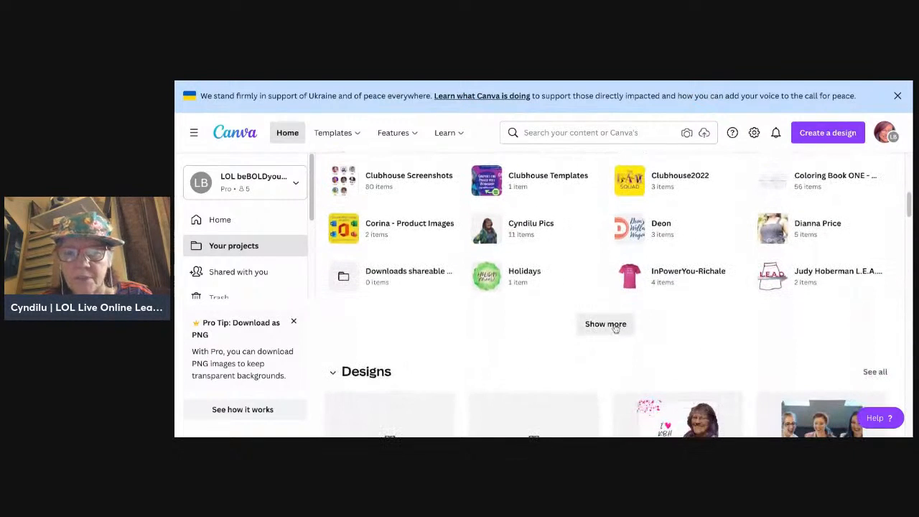
{"action": "left_click", "coordinate": [605, 325]}
{"action": "scroll", "coordinate": [706, 338], "scroll_direction": "down", "scroll_amount": 3}
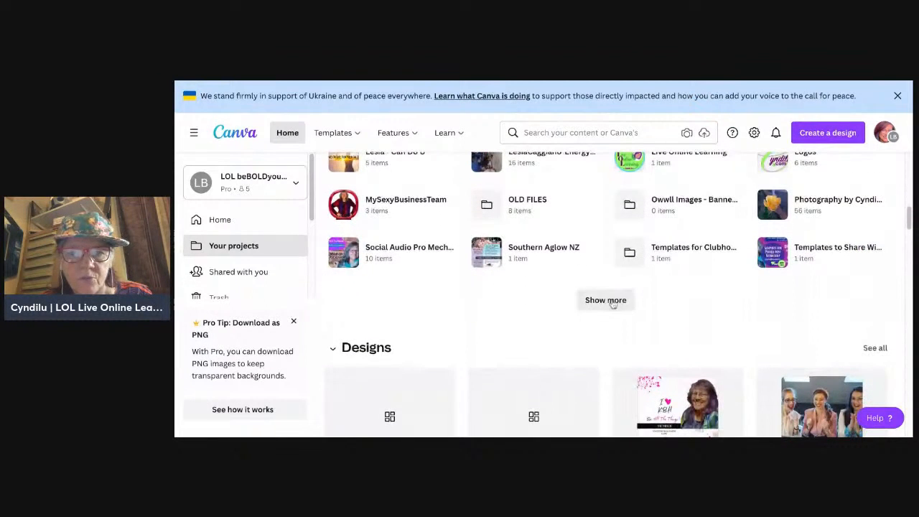
{"action": "left_click", "coordinate": [678, 208]}
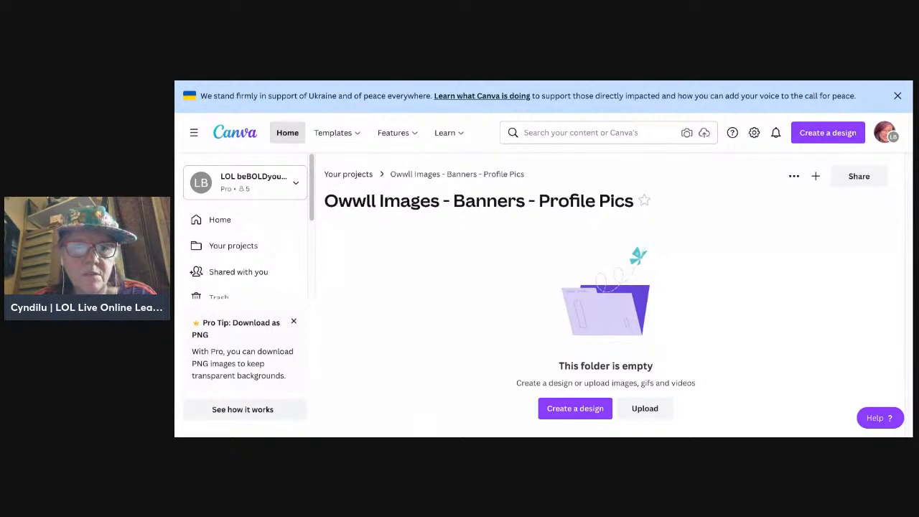
Step: Switch to the untitled blank presentation and open the "Owwll Images - Banners - Profile Pics" folder inside the editor
{"action": "key", "text": "ctrl+Tab"}
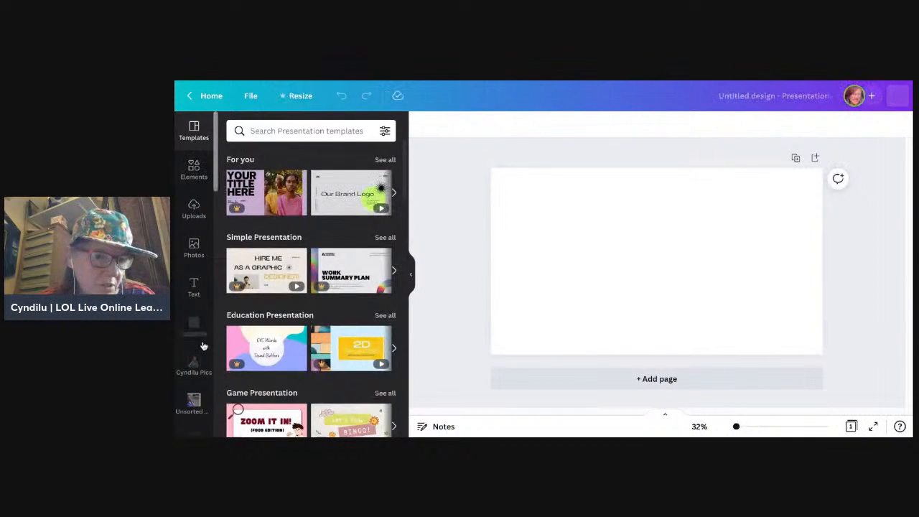
{"action": "scroll", "coordinate": [201, 404], "scroll_direction": "down", "scroll_amount": 5}
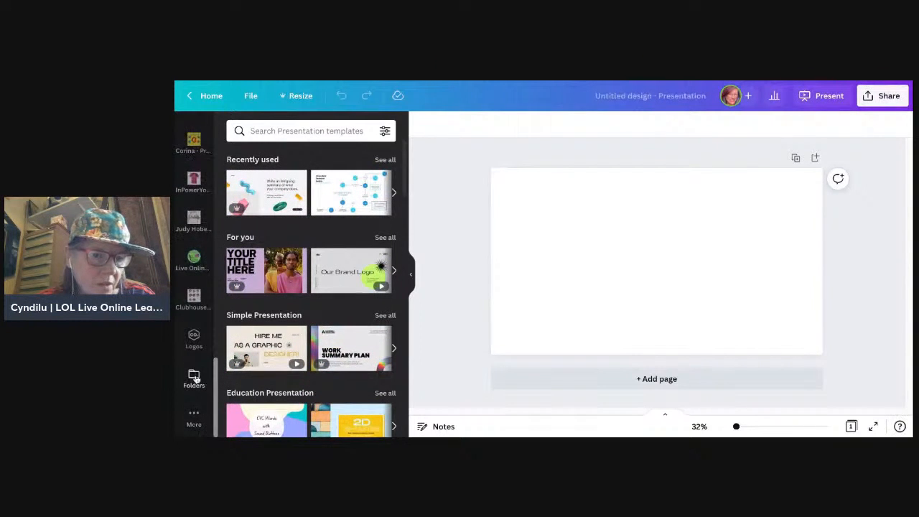
{"action": "left_click", "coordinate": [194, 378]}
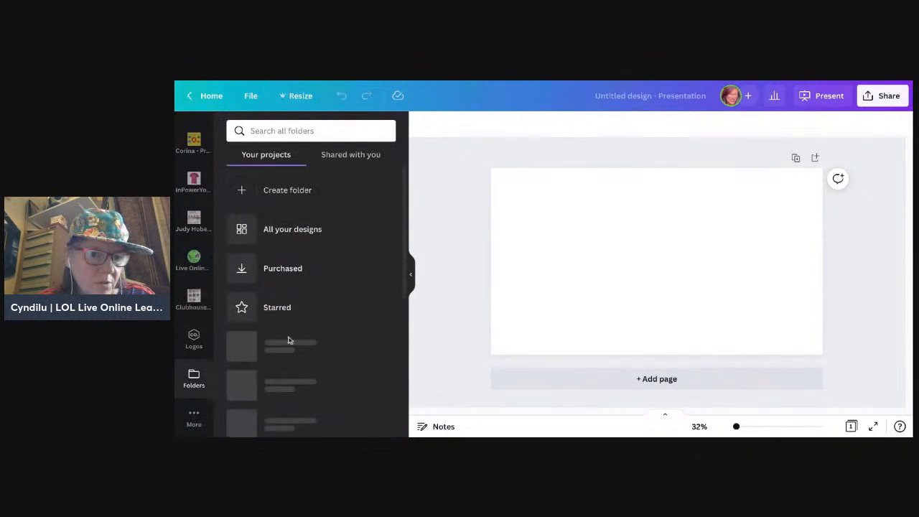
{"action": "scroll", "coordinate": [293, 343], "scroll_direction": "down", "scroll_amount": 10}
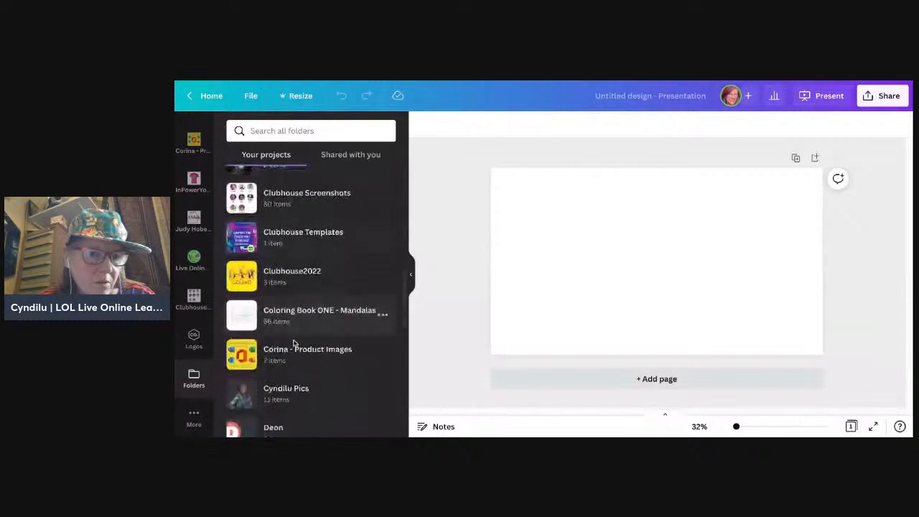
{"action": "scroll", "coordinate": [308, 302], "scroll_direction": "down", "scroll_amount": 12}
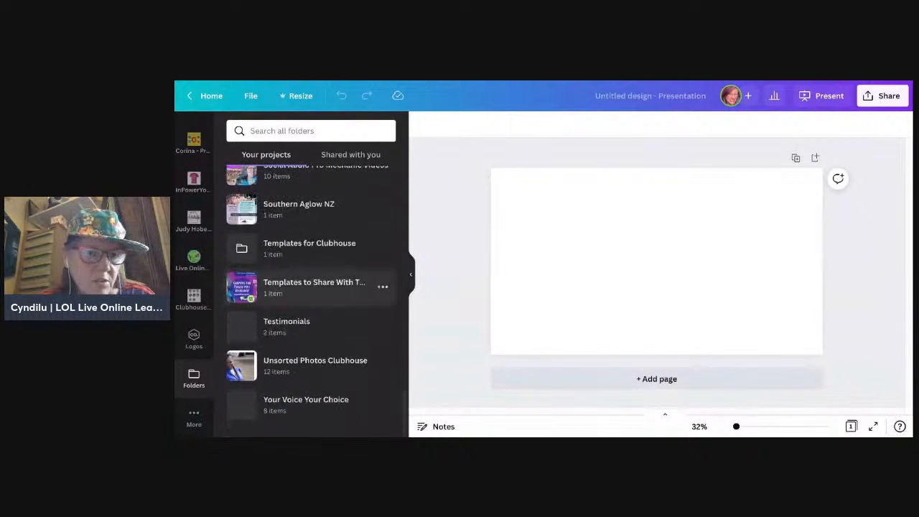
{"action": "scroll", "coordinate": [380, 363], "scroll_direction": "up", "scroll_amount": 5}
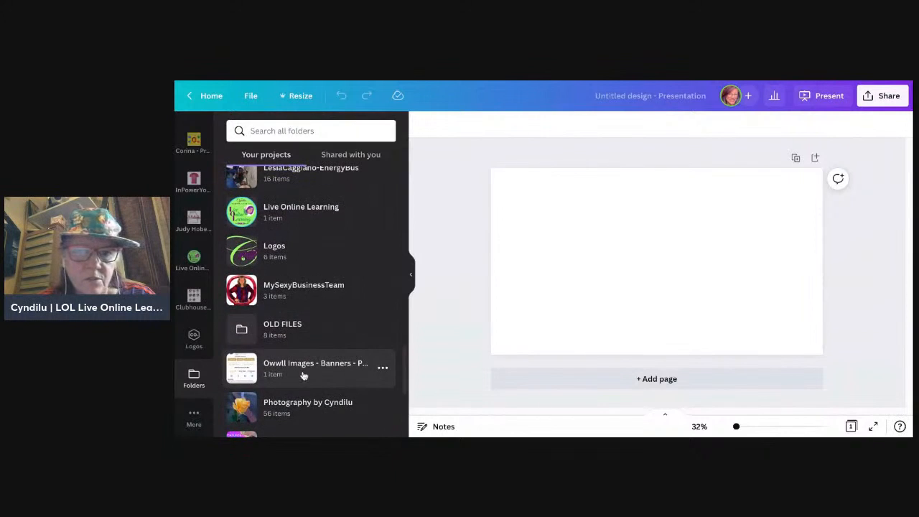
{"action": "left_click", "coordinate": [302, 367]}
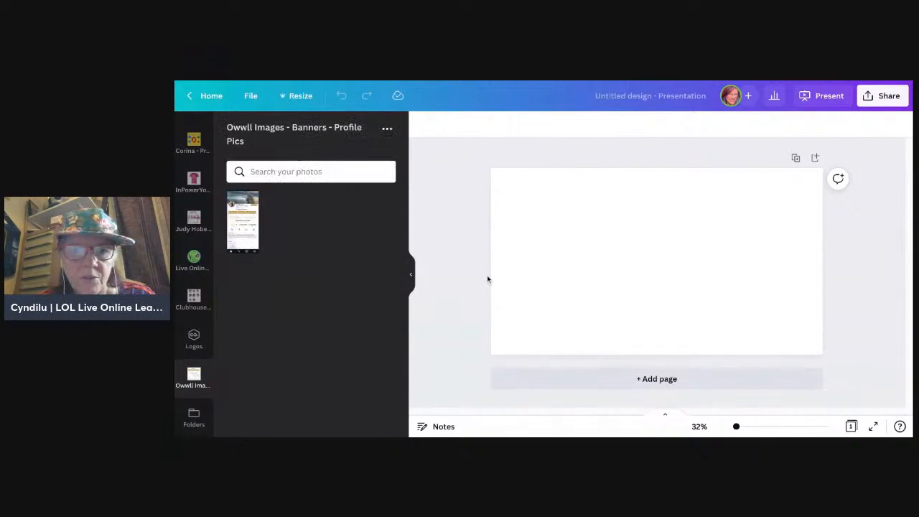
Step: Add the phone profile screenshot to the blank page, move it to the page's left side and enlarge it to full page height
{"action": "left_click", "coordinate": [244, 214]}
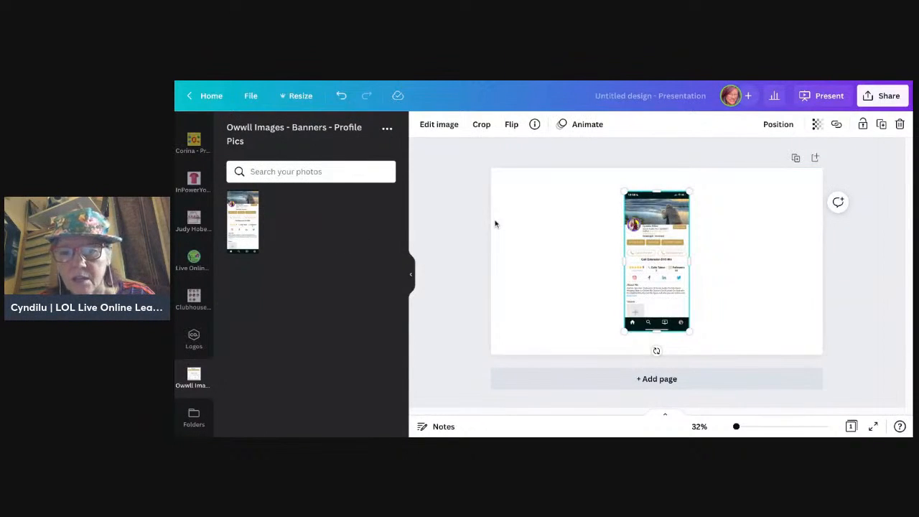
{"action": "left_click_drag", "start_coordinate": [662, 260], "coordinate": [559, 279]}
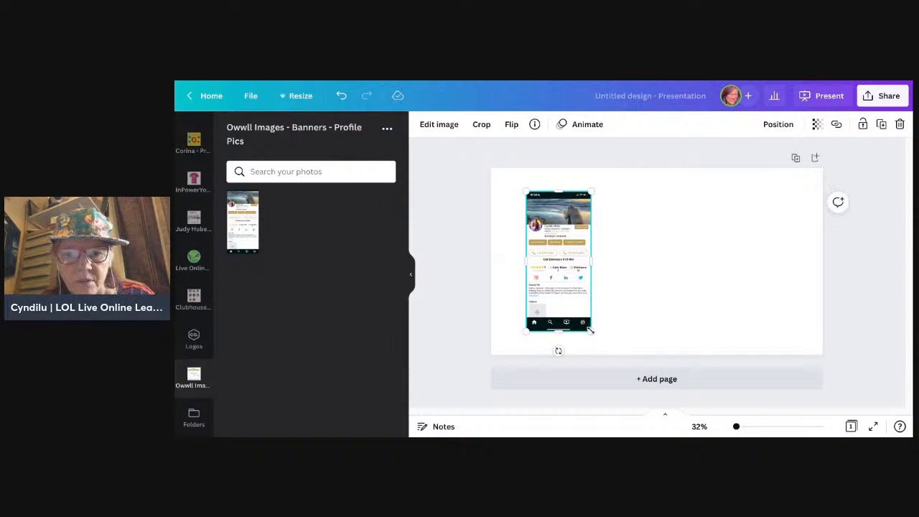
{"action": "left_click_drag", "start_coordinate": [590, 330], "coordinate": [602, 353]}
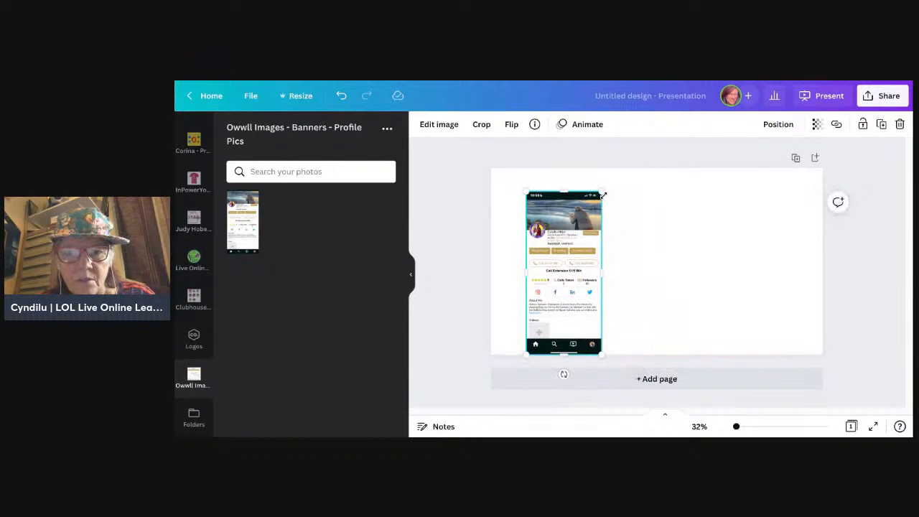
{"action": "mouse_move", "coordinate": [602, 194]}
{"action": "left_mouse_down"}
{"action": "mouse_move", "coordinate": [612, 169]}
{"action": "mouse_move", "coordinate": [602, 195]}
{"action": "mouse_move", "coordinate": [596, 191]}
{"action": "left_mouse_up"}
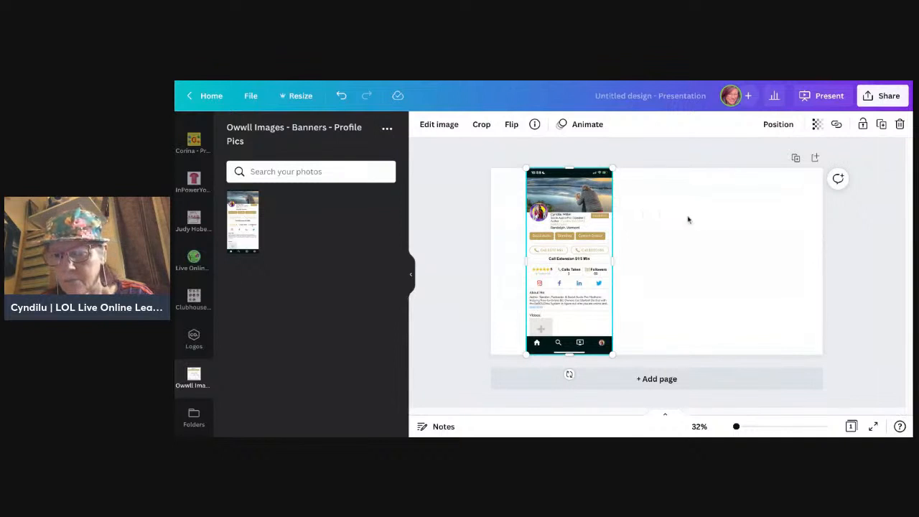
{"action": "left_click", "coordinate": [704, 235]}
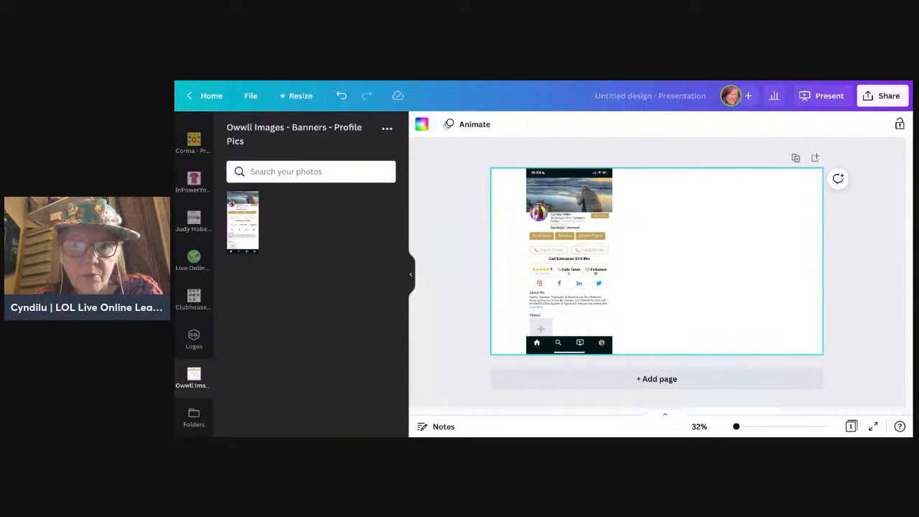
Step: Add the photo-cropping phone screenshot beside the profile screenshot, align it with the page's top edge and enlarge it to full page height
{"action": "left_click_drag", "start_coordinate": [685, 434], "coordinate": [685, 322]}
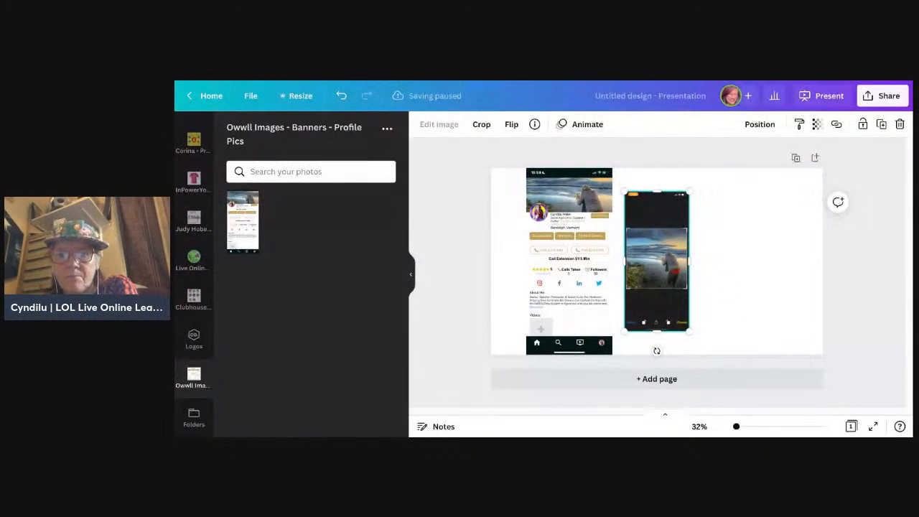
{"action": "left_click_drag", "start_coordinate": [656, 234], "coordinate": [678, 213]}
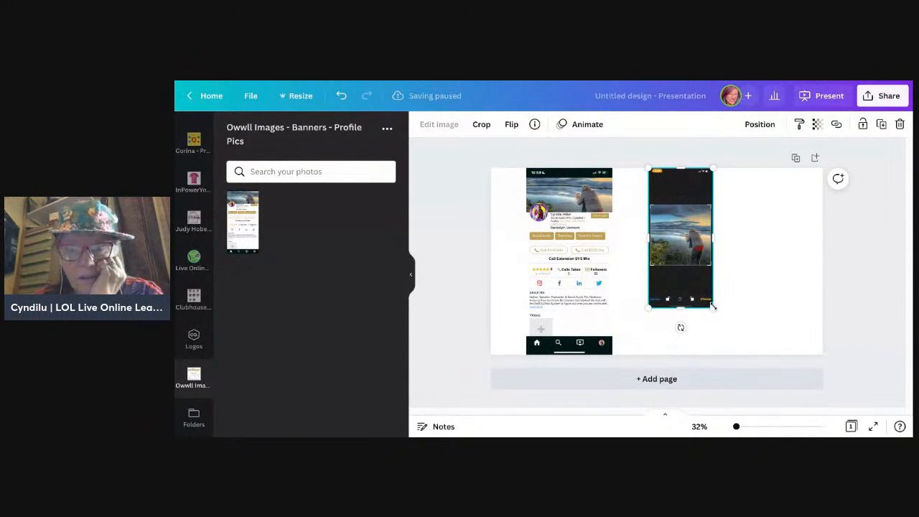
{"action": "left_click_drag", "start_coordinate": [712, 307], "coordinate": [734, 354]}
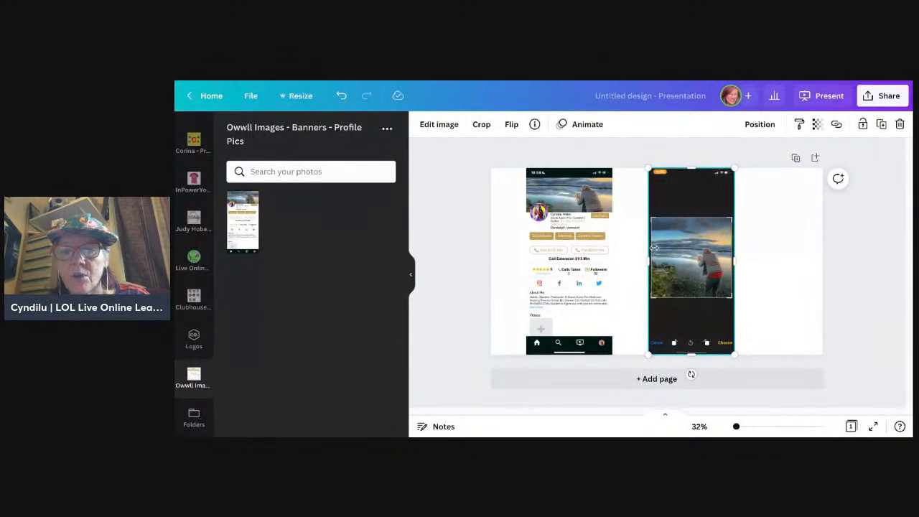
{"action": "left_click", "coordinate": [620, 216]}
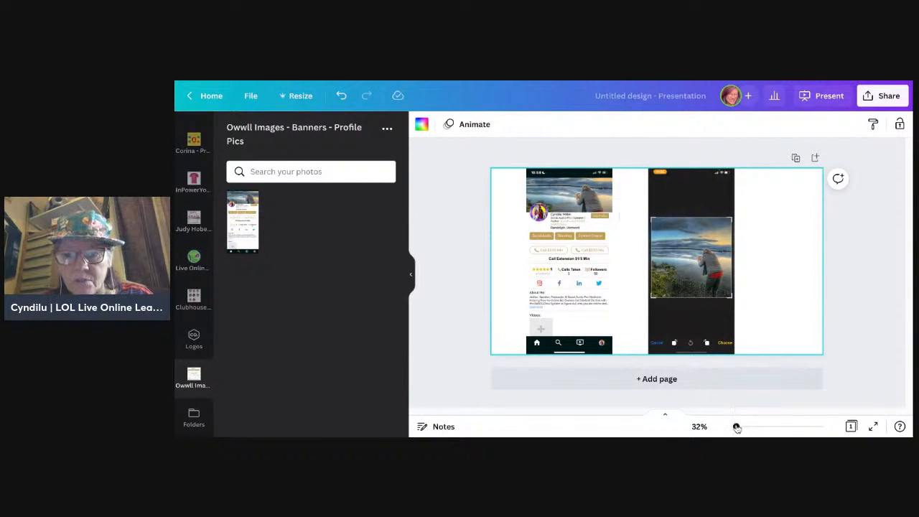
Step: Examine the banner area in the profile screenshot and compare it with the full photo in the cropping screenshot
{"action": "left_click_drag", "start_coordinate": [736, 427], "coordinate": [750, 426]}
{"action": "scroll", "coordinate": [583, 316], "scroll_direction": "up", "scroll_amount": 5}
{"action": "scroll", "coordinate": [582, 316], "scroll_direction": "left", "scroll_amount": 4}
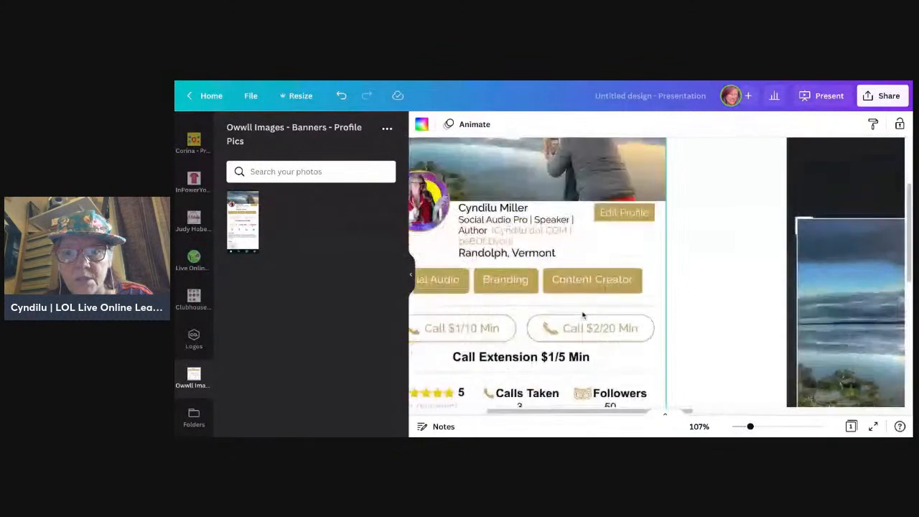
{"action": "scroll", "coordinate": [487, 273], "scroll_direction": "left", "scroll_amount": 2}
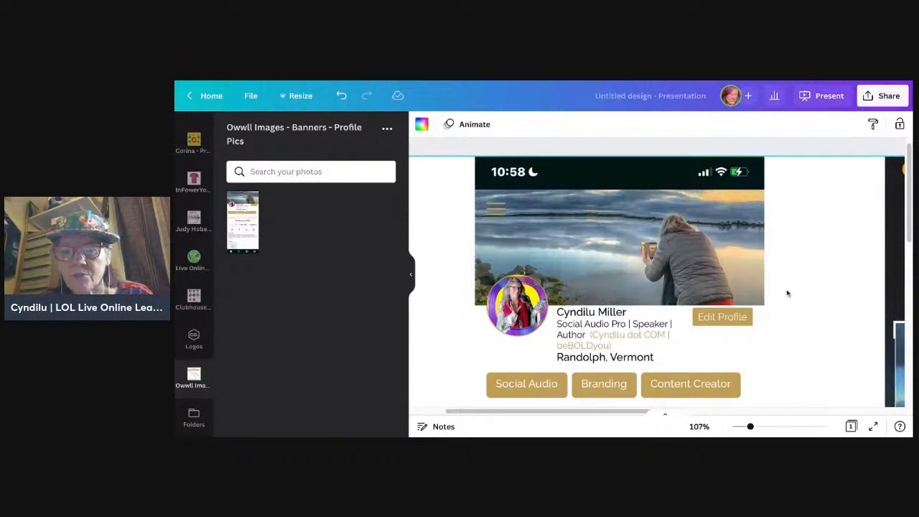
{"action": "scroll", "coordinate": [787, 293], "scroll_direction": "right", "scroll_amount": 5}
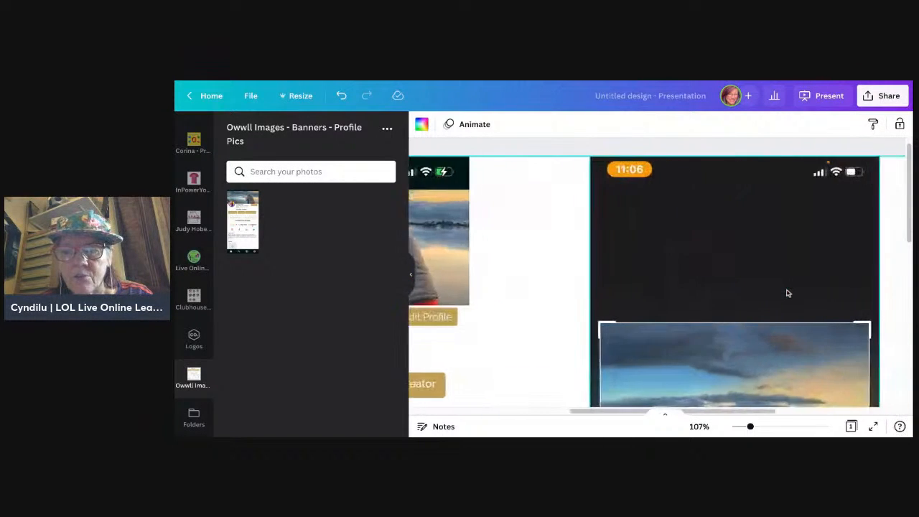
{"action": "scroll", "coordinate": [787, 293], "scroll_direction": "right", "scroll_amount": 2}
{"action": "scroll", "coordinate": [788, 293], "scroll_direction": "down", "scroll_amount": 4}
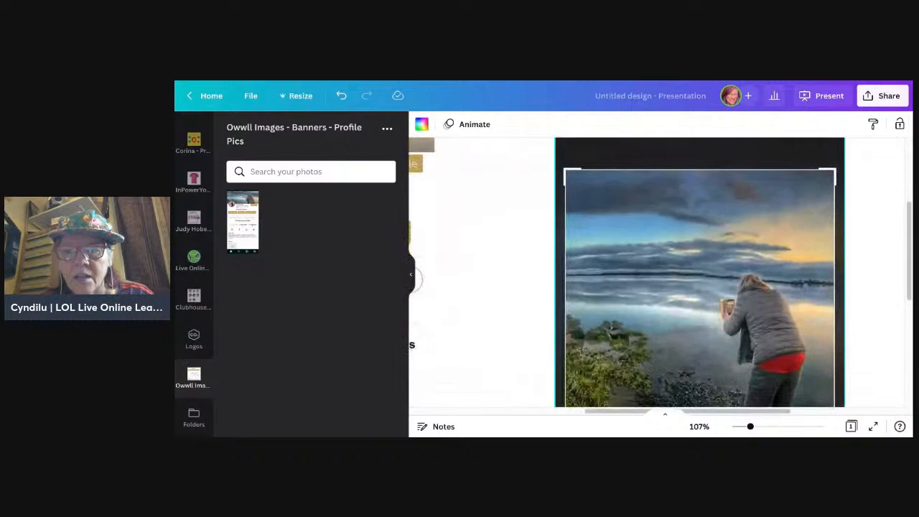
{"action": "scroll", "coordinate": [718, 399], "scroll_direction": "down", "scroll_amount": 1}
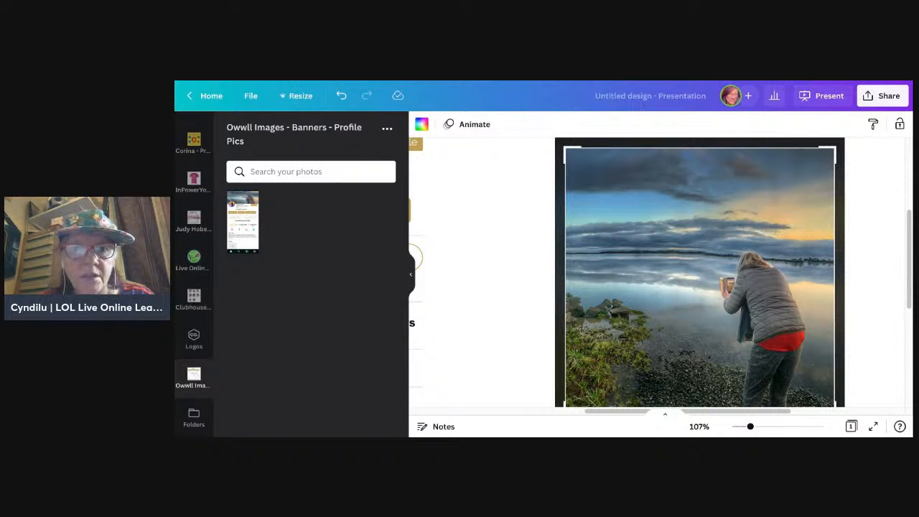
Step: Add the banner-only screenshot to the page and shrink it to the width of the photo-cropping screenshot
{"action": "left_click_drag", "start_coordinate": [672, 436], "coordinate": [673, 368]}
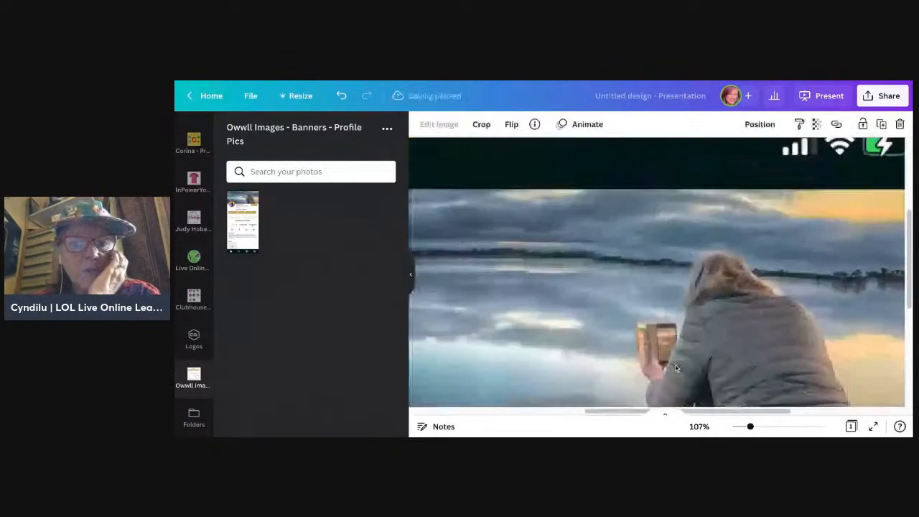
{"action": "scroll", "coordinate": [653, 333], "scroll_direction": "down", "scroll_amount": 3}
{"action": "scroll", "coordinate": [654, 332], "scroll_direction": "down", "scroll_amount": 3}
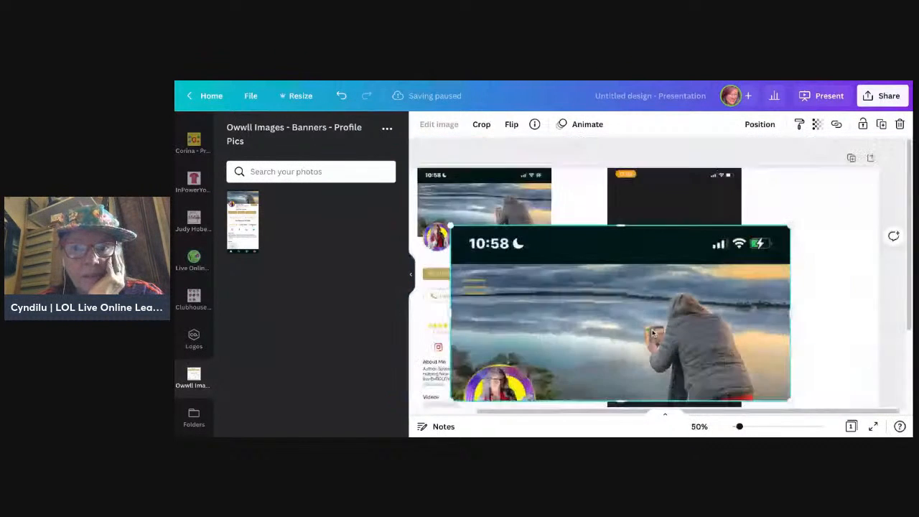
{"action": "scroll", "coordinate": [654, 333], "scroll_direction": "down", "scroll_amount": 3}
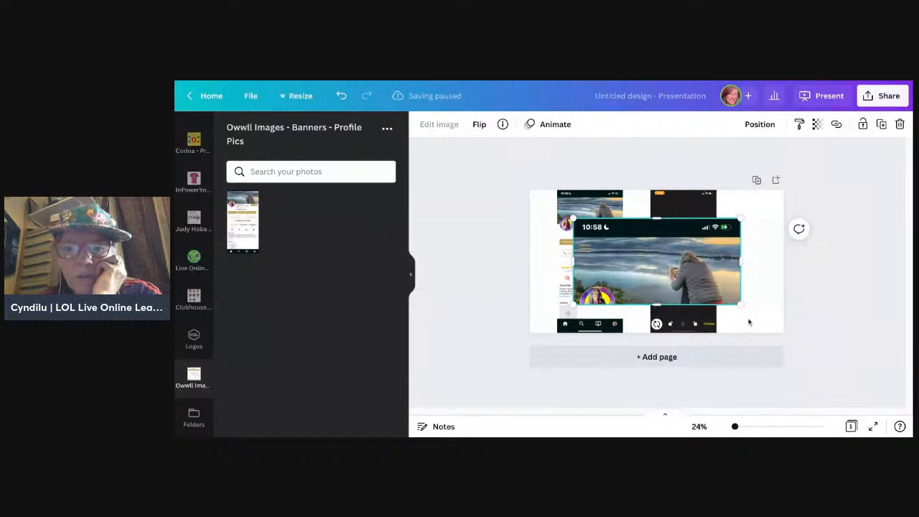
{"action": "left_click_drag", "start_coordinate": [737, 303], "coordinate": [716, 292]}
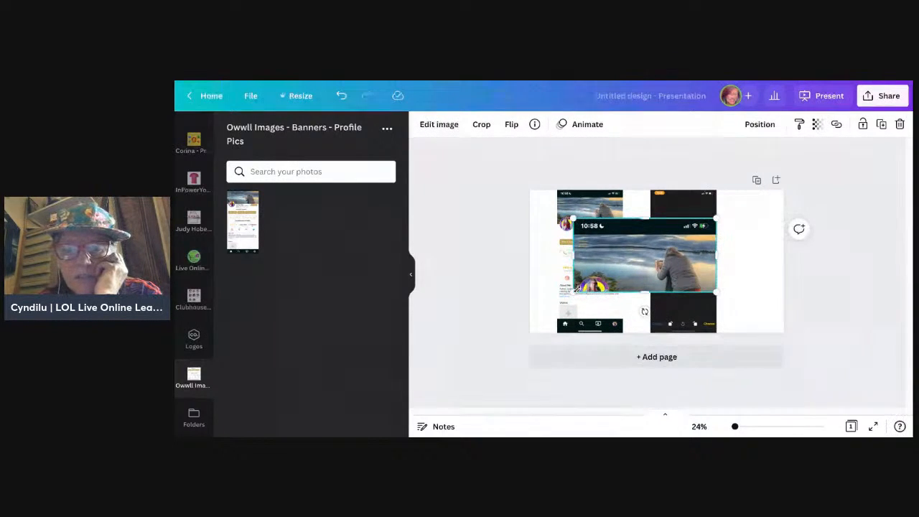
{"action": "left_click_drag", "start_coordinate": [575, 291], "coordinate": [651, 254]}
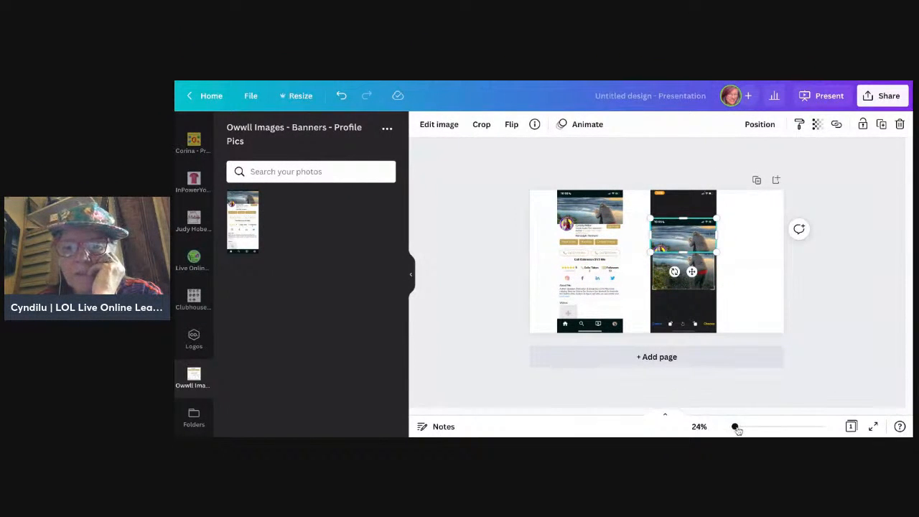
Step: Move the banner screenshot down over the matching part of the photo and narrow it to the crop frame's width
{"action": "left_click_drag", "start_coordinate": [733, 429], "coordinate": [739, 430]}
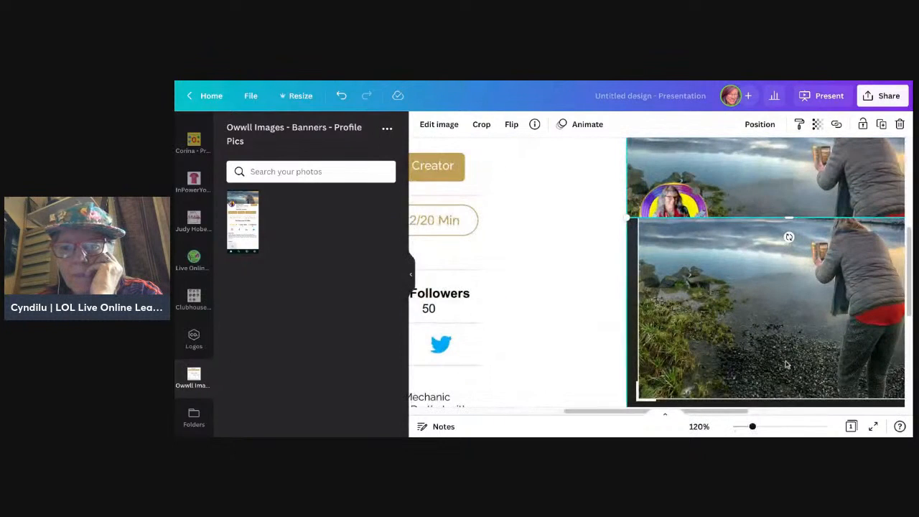
{"action": "scroll", "coordinate": [786, 365], "scroll_direction": "right", "scroll_amount": 4}
{"action": "scroll", "coordinate": [786, 365], "scroll_direction": "up", "scroll_amount": 3}
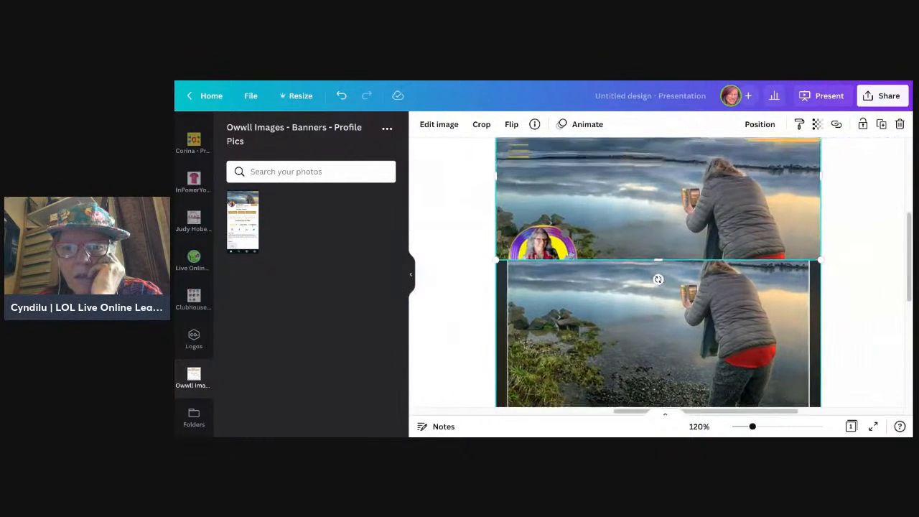
{"action": "left_click_drag", "start_coordinate": [722, 230], "coordinate": [720, 330]}
{"action": "left_click_drag", "start_coordinate": [821, 211], "coordinate": [809, 217]}
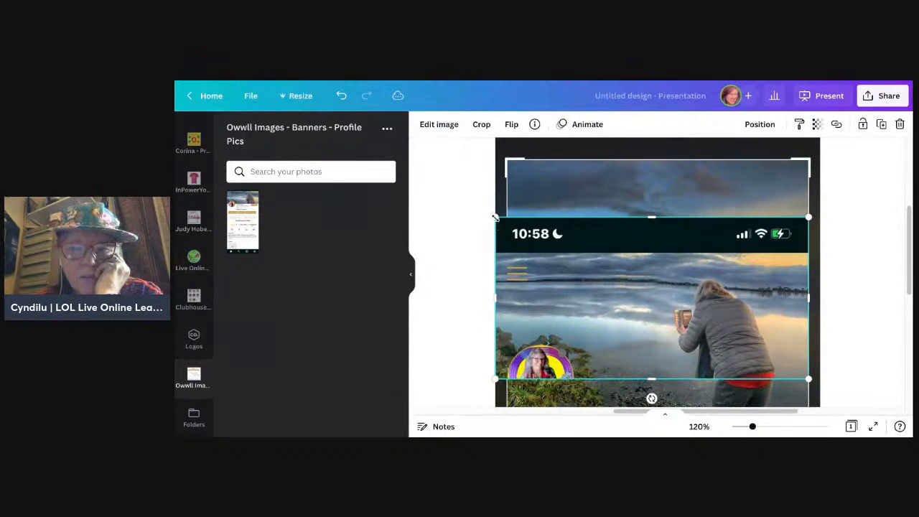
{"action": "left_click_drag", "start_coordinate": [495, 217], "coordinate": [507, 224]}
Step: Set the banner screenshot's transparency to 38 and shift it slightly upward to line up with the figure in the photo beneath
{"action": "scroll", "coordinate": [859, 294], "scroll_direction": "down", "scroll_amount": 1}
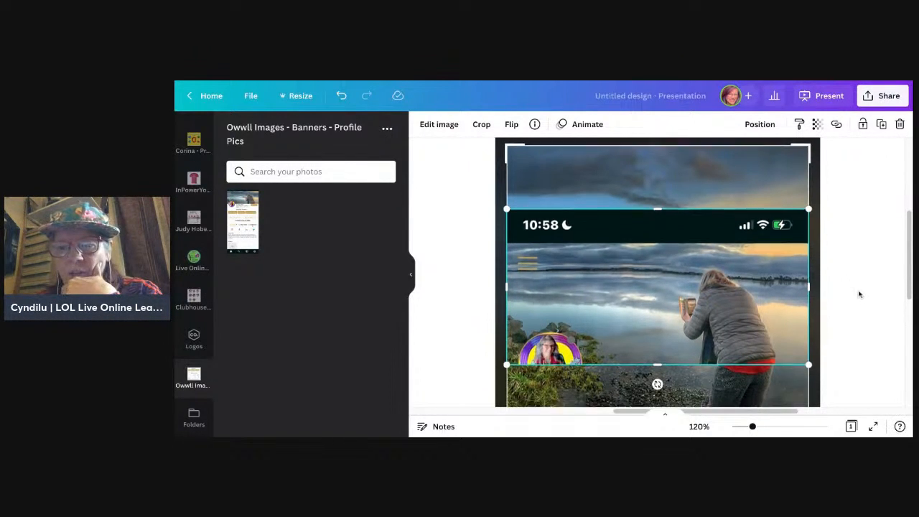
{"action": "scroll", "coordinate": [860, 294], "scroll_direction": "down", "scroll_amount": 3}
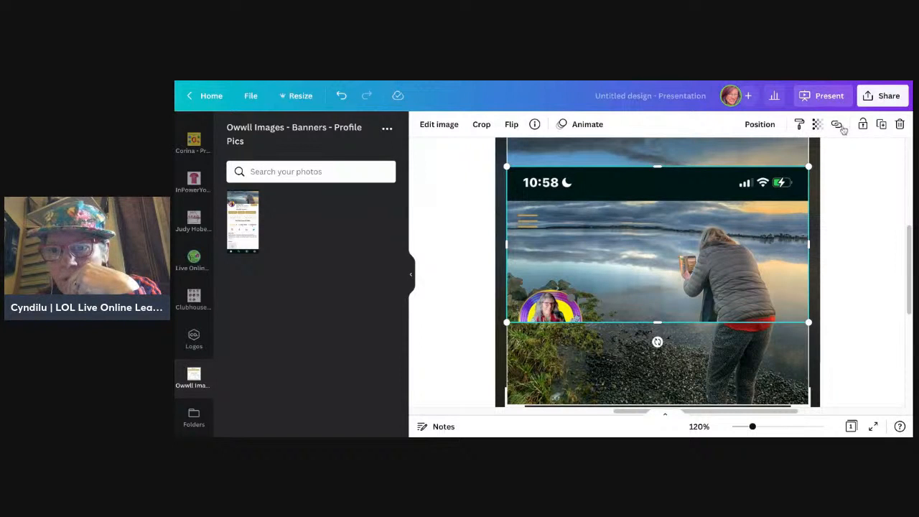
{"action": "left_click", "coordinate": [859, 235]}
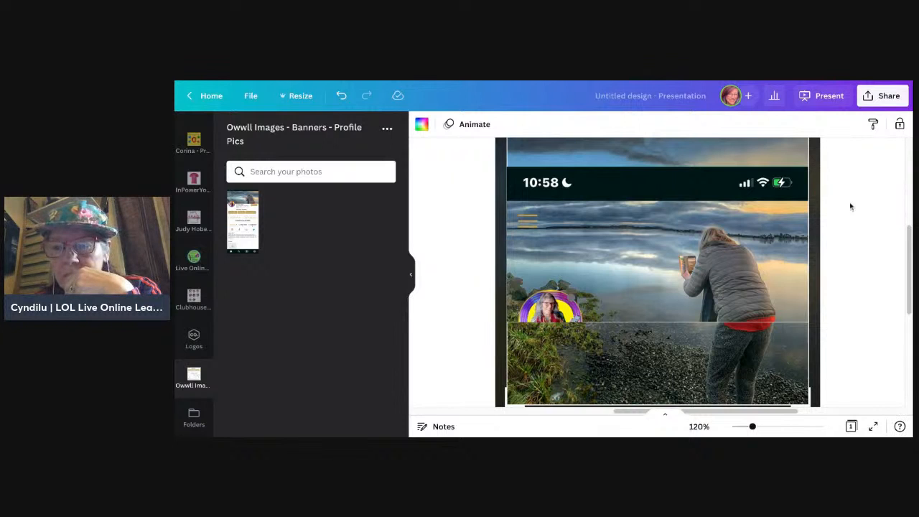
{"action": "left_click", "coordinate": [794, 182]}
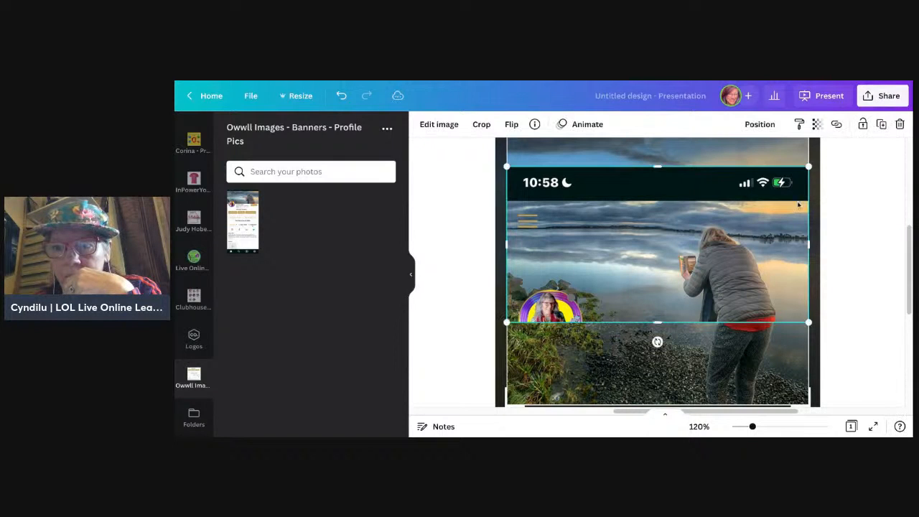
{"action": "left_click", "coordinate": [818, 125]}
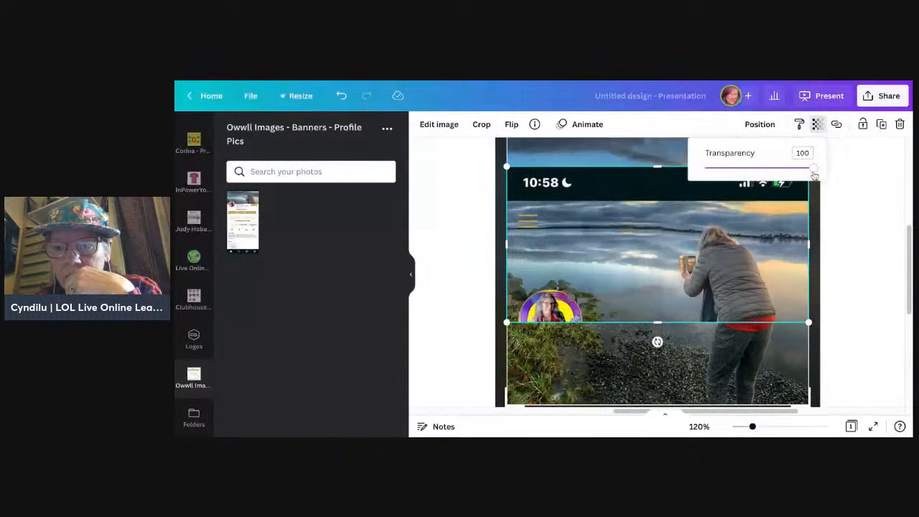
{"action": "left_click_drag", "start_coordinate": [813, 168], "coordinate": [747, 168]}
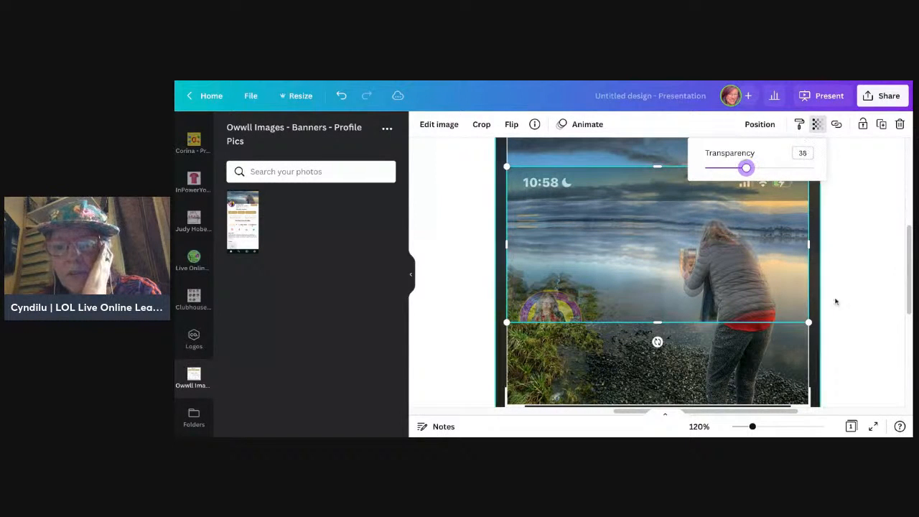
{"action": "scroll", "coordinate": [837, 304], "scroll_direction": "down", "scroll_amount": 1}
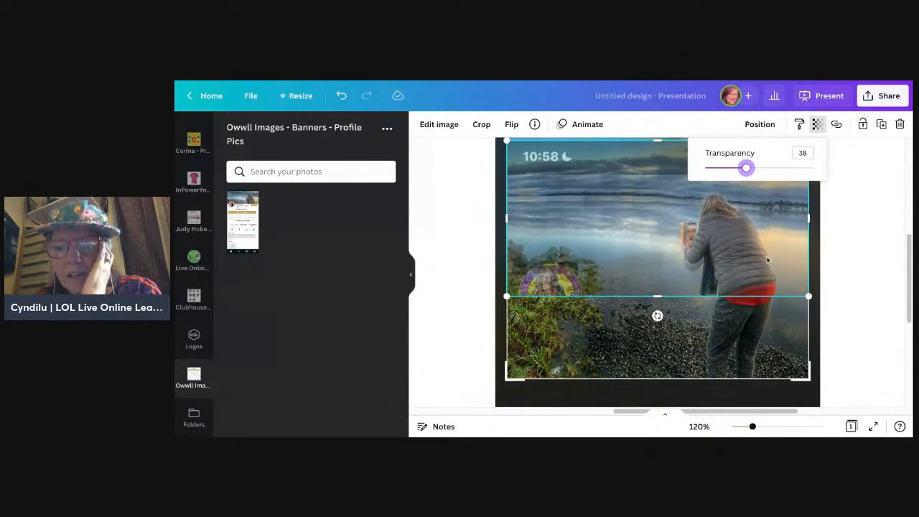
{"action": "left_click_drag", "start_coordinate": [769, 263], "coordinate": [768, 253]}
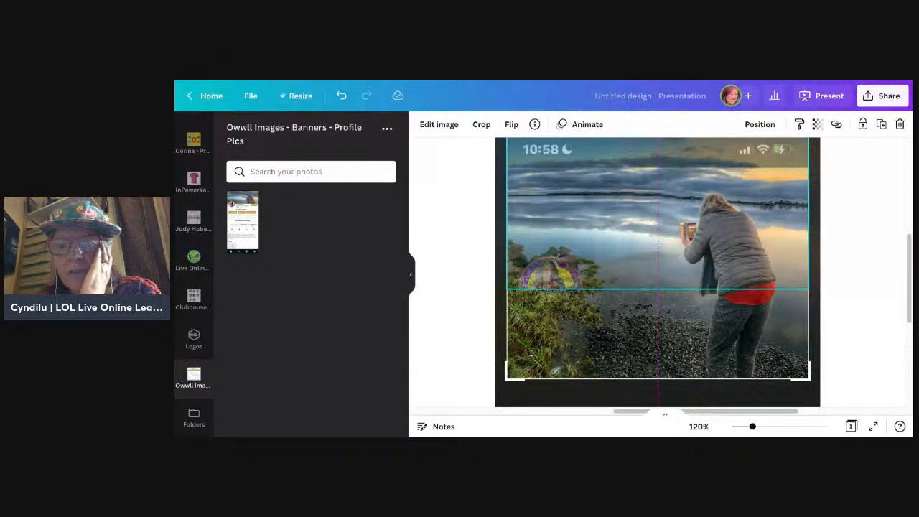
{"action": "left_click", "coordinate": [855, 278]}
Step: Examine which parts of the photo the semi-transparent banner overlay covers and which parts fall above and below it
{"action": "scroll", "coordinate": [855, 282], "scroll_direction": "up", "scroll_amount": 1}
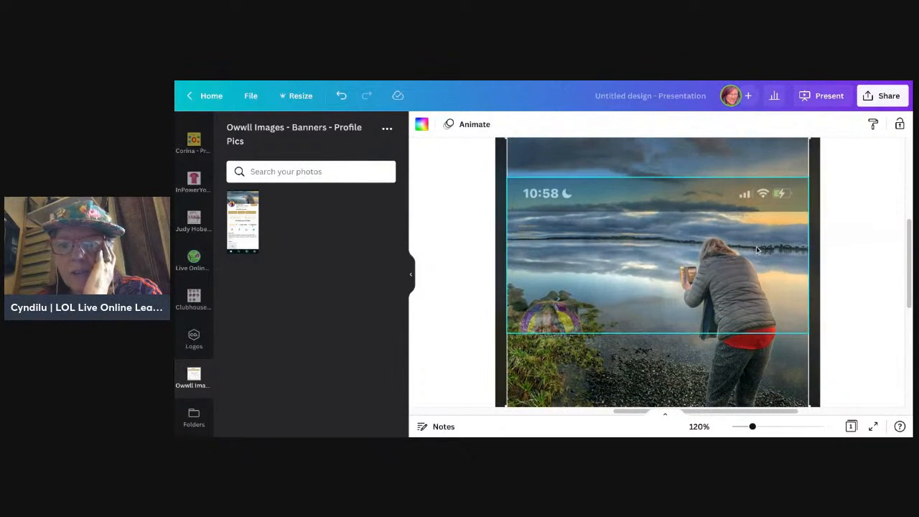
{"action": "left_click", "coordinate": [757, 247]}
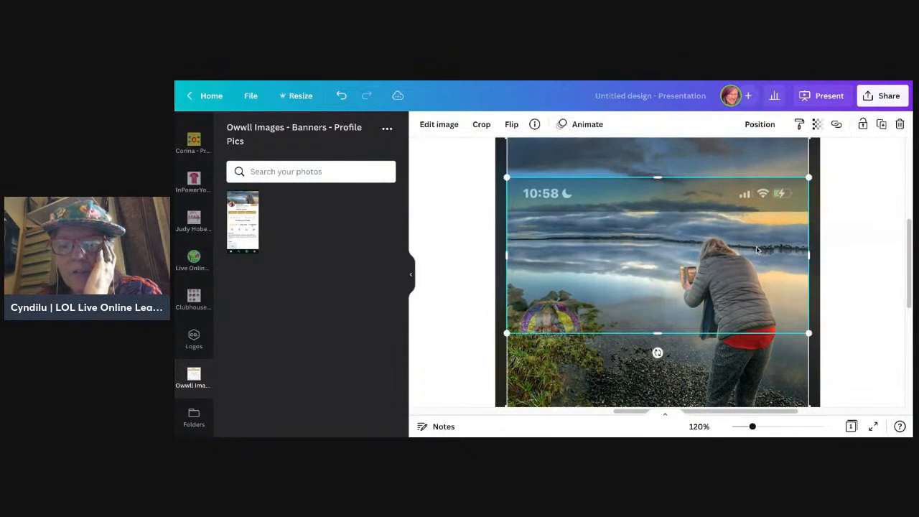
{"action": "left_click", "coordinate": [867, 217]}
{"action": "scroll", "coordinate": [869, 222], "scroll_direction": "up", "scroll_amount": 2}
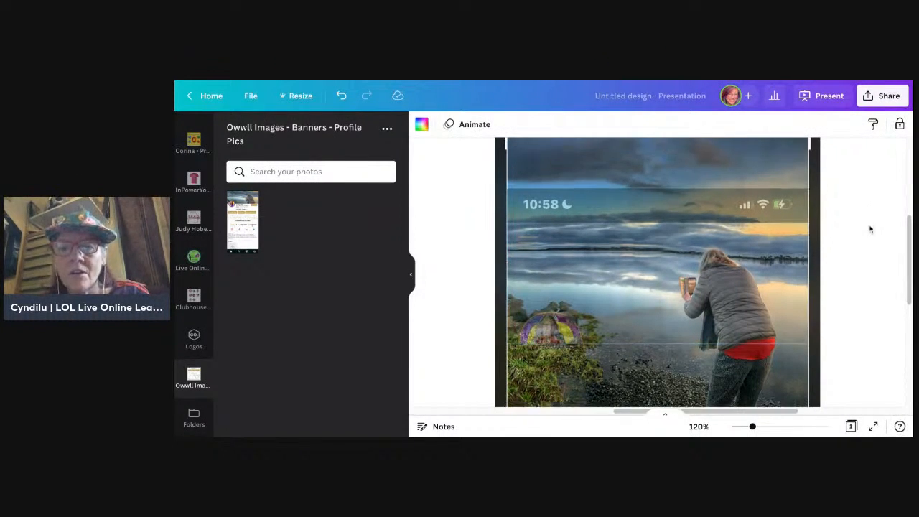
{"action": "scroll", "coordinate": [870, 230], "scroll_direction": "down", "scroll_amount": 5}
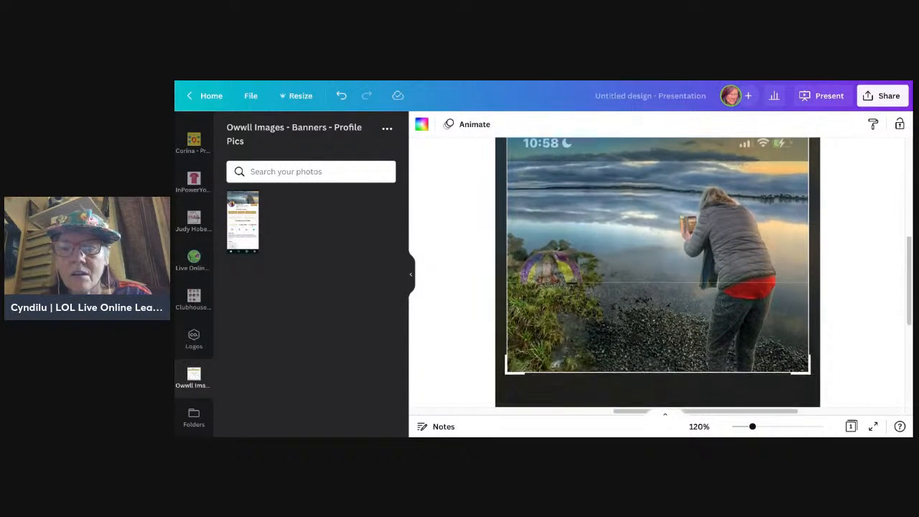
{"action": "scroll", "coordinate": [632, 197], "scroll_direction": "up", "scroll_amount": 3}
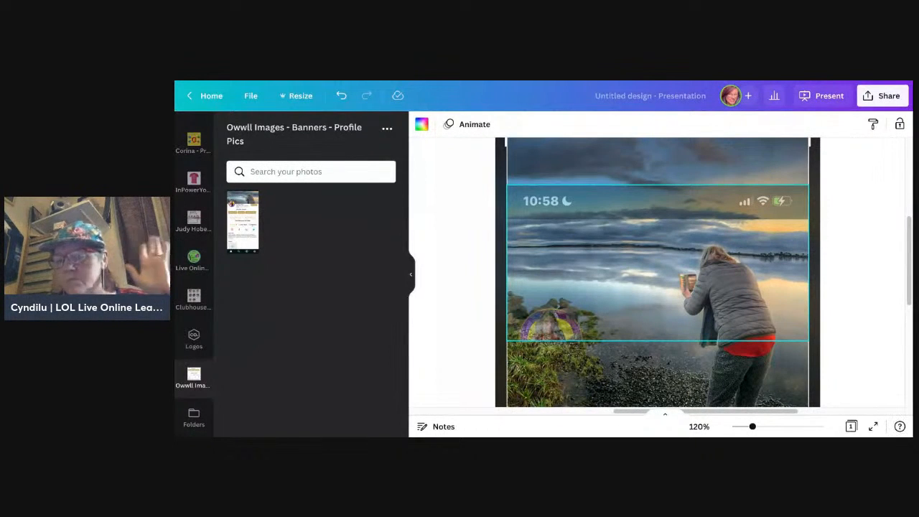
{"action": "left_click", "coordinate": [836, 348]}
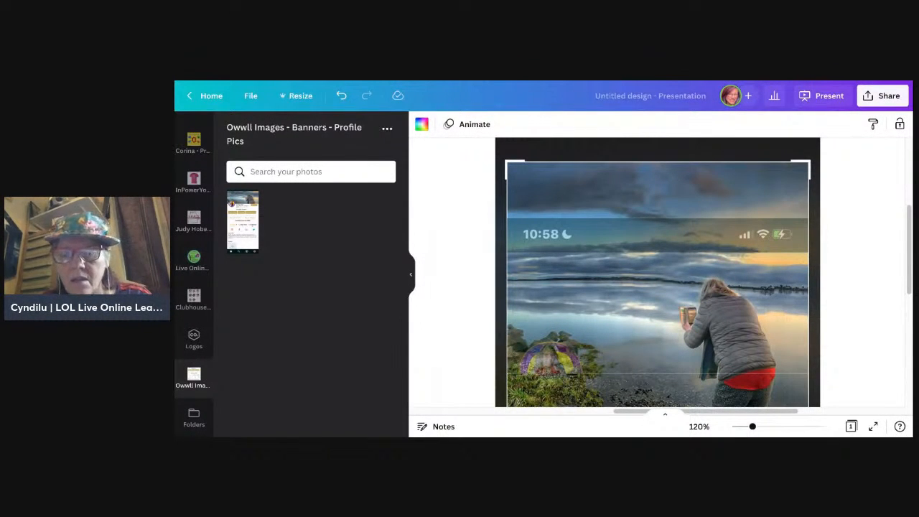
{"action": "scroll", "coordinate": [736, 222], "scroll_direction": "down", "scroll_amount": 2}
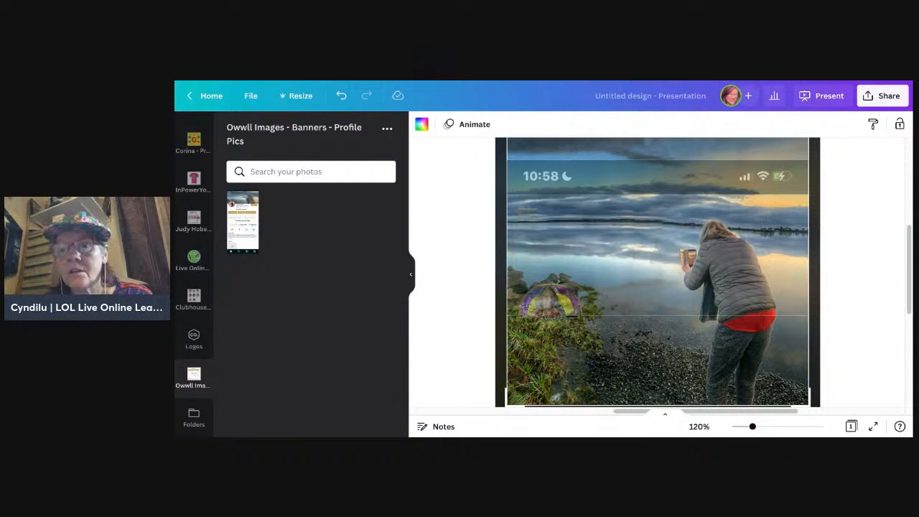
{"action": "scroll", "coordinate": [848, 330], "scroll_direction": "down", "scroll_amount": 2}
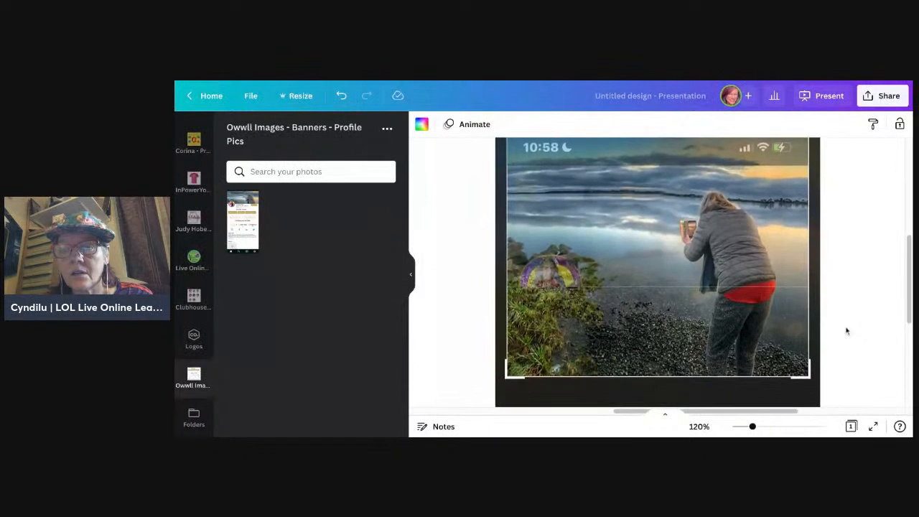
{"action": "scroll", "coordinate": [848, 330], "scroll_direction": "up", "scroll_amount": 2}
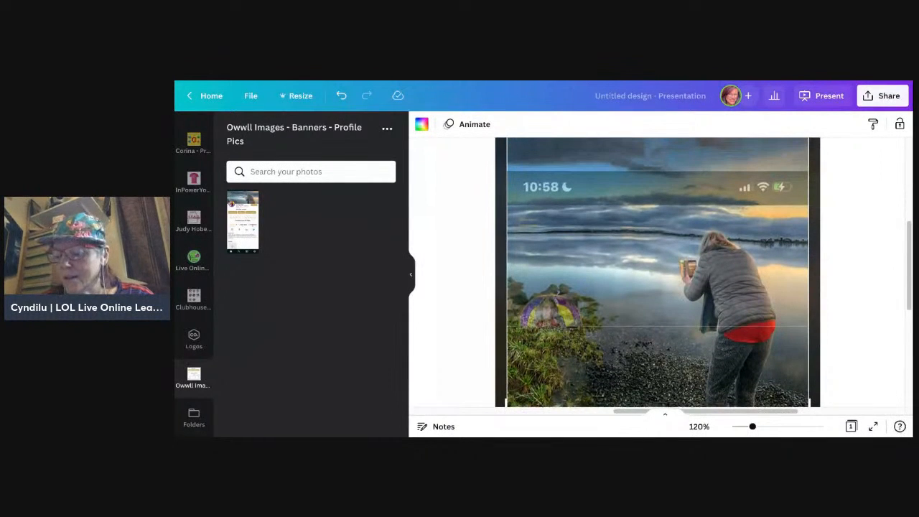
{"action": "scroll", "coordinate": [658, 273], "scroll_direction": "up", "scroll_amount": 1}
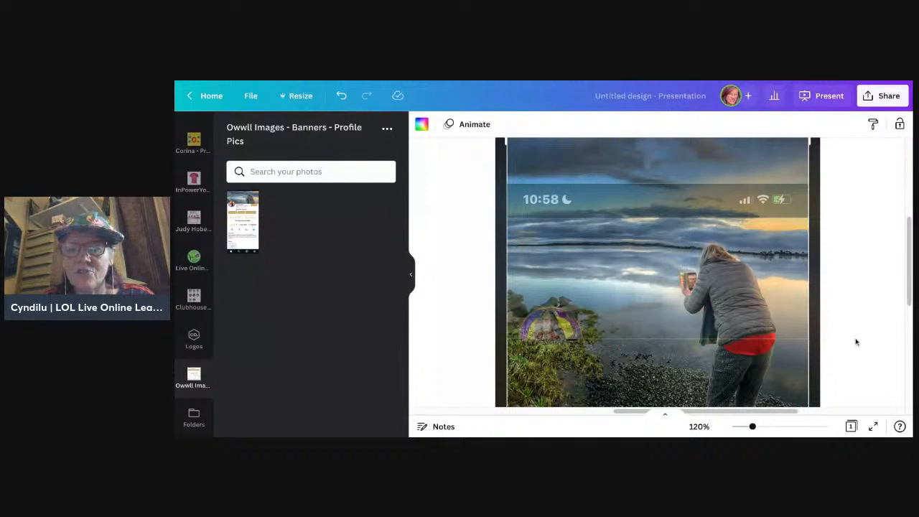
Step: Compare the banner overlay's upper and lower edges with the full crop frame, then with the profile screenshot beside it
{"action": "scroll", "coordinate": [857, 342], "scroll_direction": "up", "scroll_amount": 1}
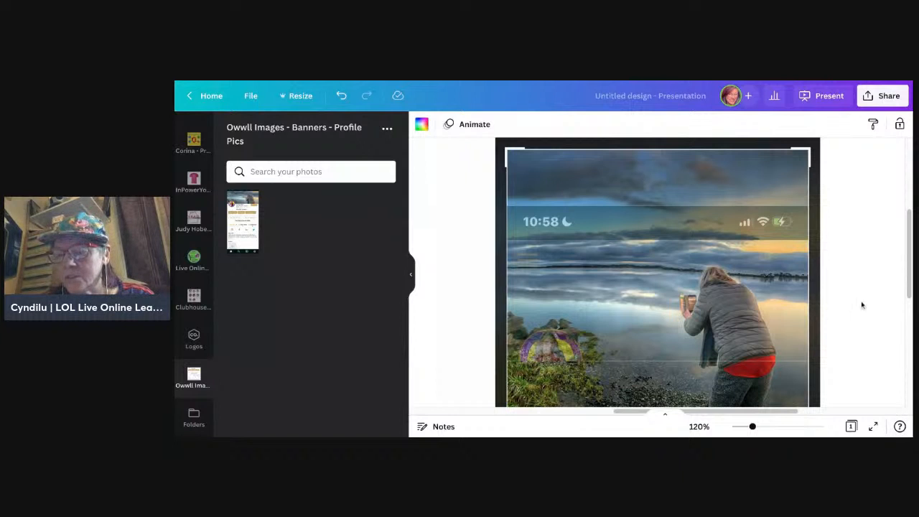
{"action": "scroll", "coordinate": [859, 344], "scroll_direction": "down", "scroll_amount": 1}
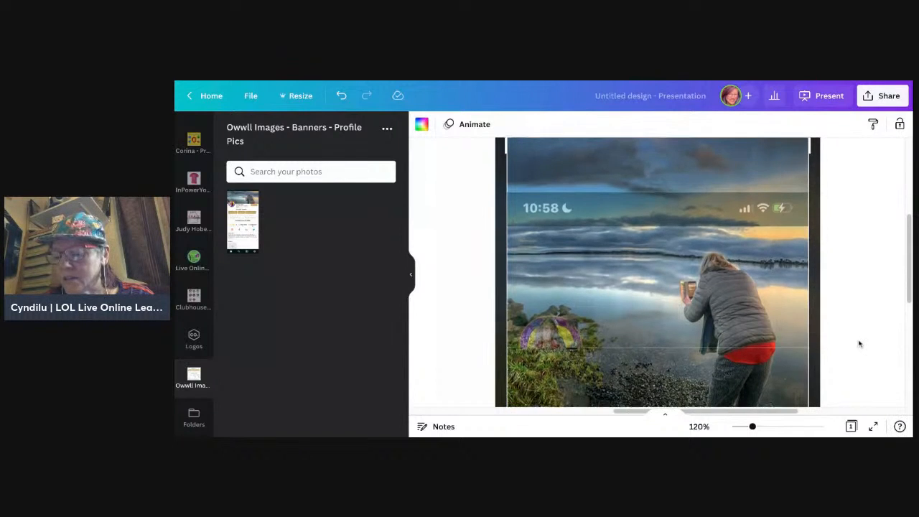
{"action": "scroll", "coordinate": [658, 273], "scroll_direction": "down", "scroll_amount": 1}
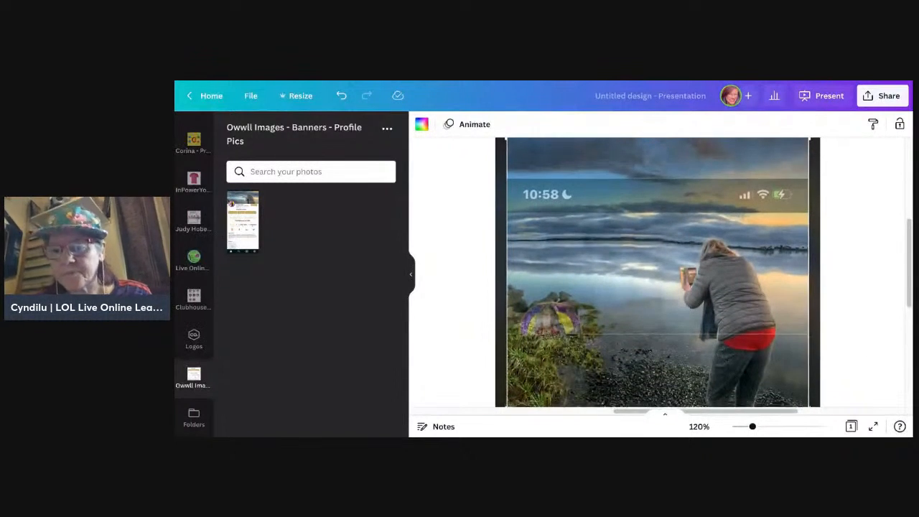
{"action": "scroll", "coordinate": [858, 318], "scroll_direction": "down", "scroll_amount": 1}
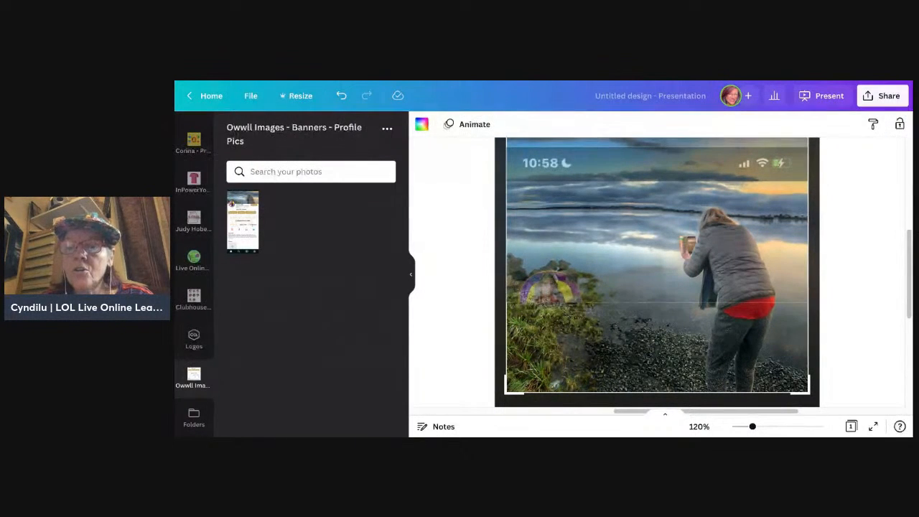
{"action": "scroll", "coordinate": [855, 326], "scroll_direction": "up", "scroll_amount": 1}
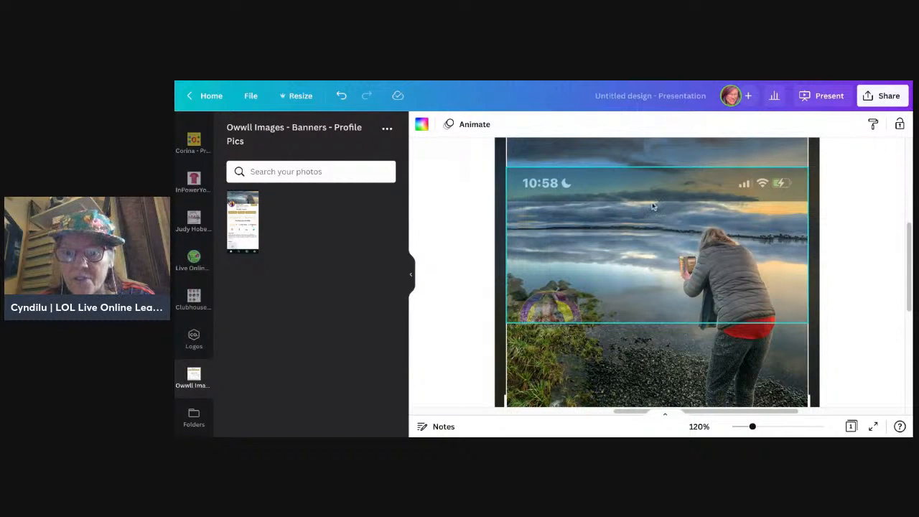
{"action": "scroll", "coordinate": [701, 290], "scroll_direction": "up", "scroll_amount": 1}
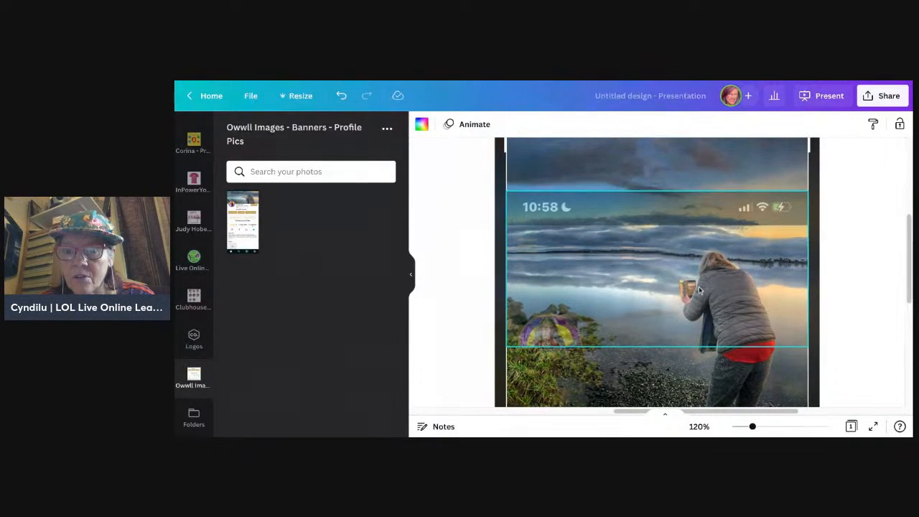
{"action": "scroll", "coordinate": [700, 290], "scroll_direction": "up", "scroll_amount": 1}
{"action": "scroll", "coordinate": [700, 290], "scroll_direction": "down", "scroll_amount": 1}
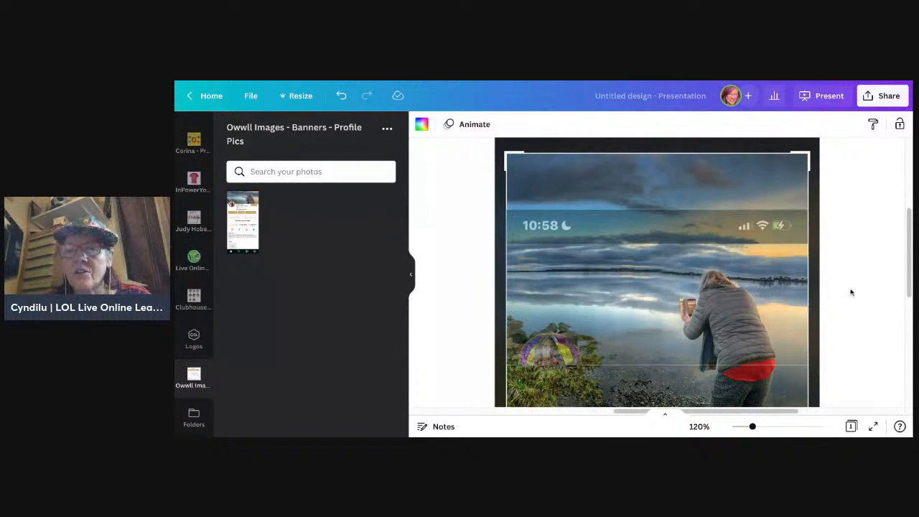
{"action": "scroll", "coordinate": [849, 293], "scroll_direction": "down", "scroll_amount": 1}
{"action": "scroll", "coordinate": [851, 292], "scroll_direction": "down", "scroll_amount": 5, "text": "ctrl"}
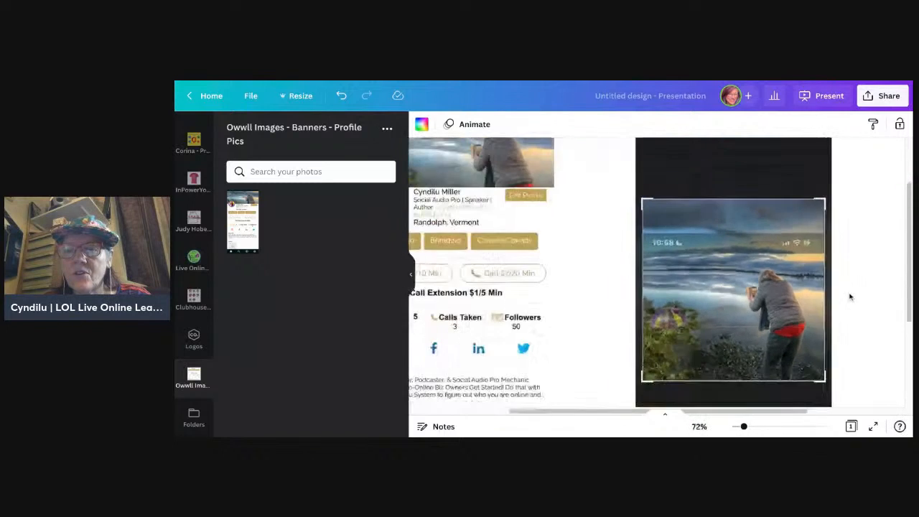
{"action": "scroll", "coordinate": [850, 297], "scroll_direction": "down", "scroll_amount": 1}
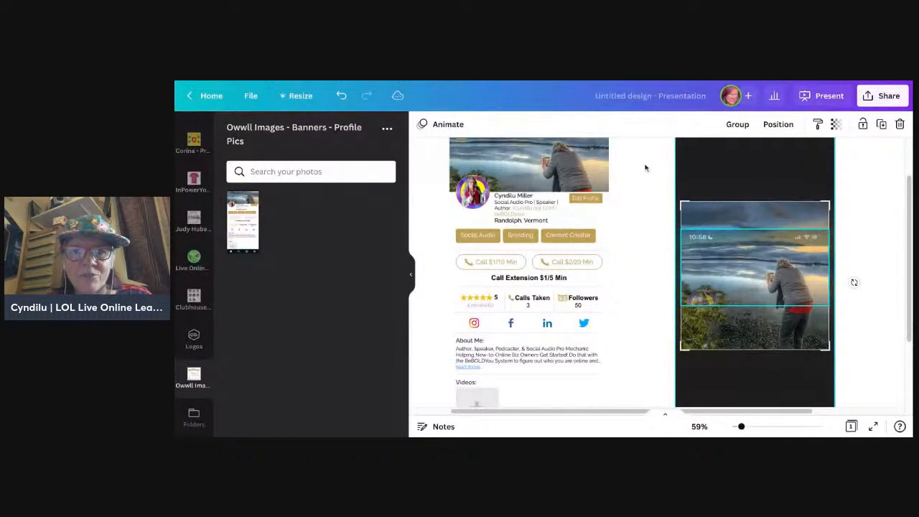
Step: Copy the photo-cropping screenshot with its banner overlay into the blank Instagram Post design and group the pieces
{"action": "left_click", "coordinate": [646, 169]}
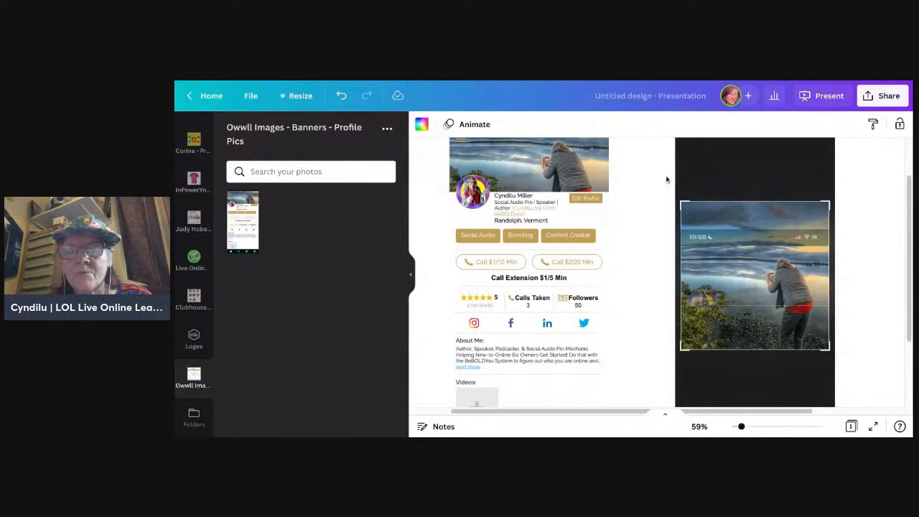
{"action": "left_click_drag", "start_coordinate": [646, 173], "coordinate": [870, 357]}
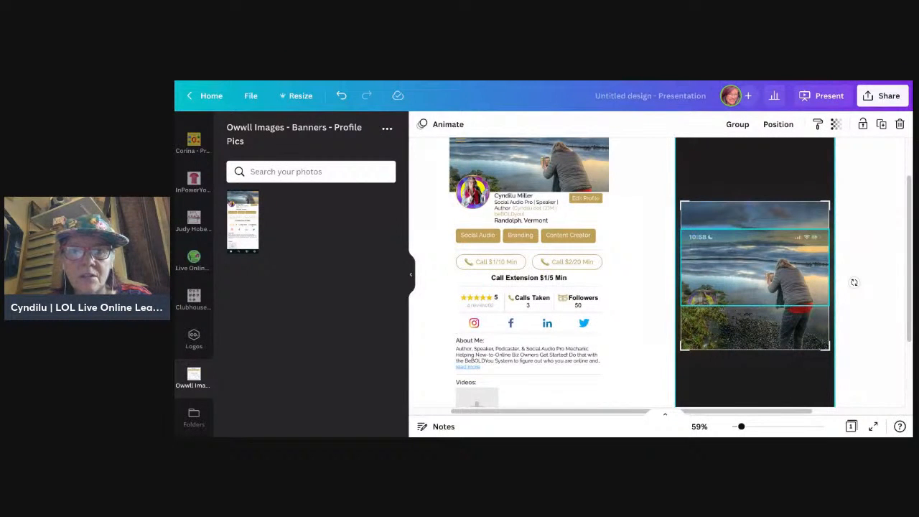
{"action": "key", "text": "ctrl+Tab"}
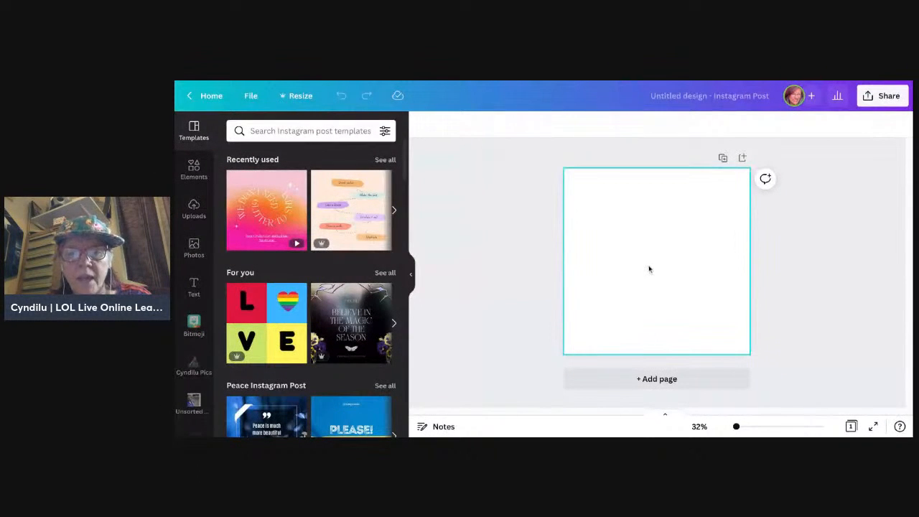
{"action": "key", "text": "ctrl+v"}
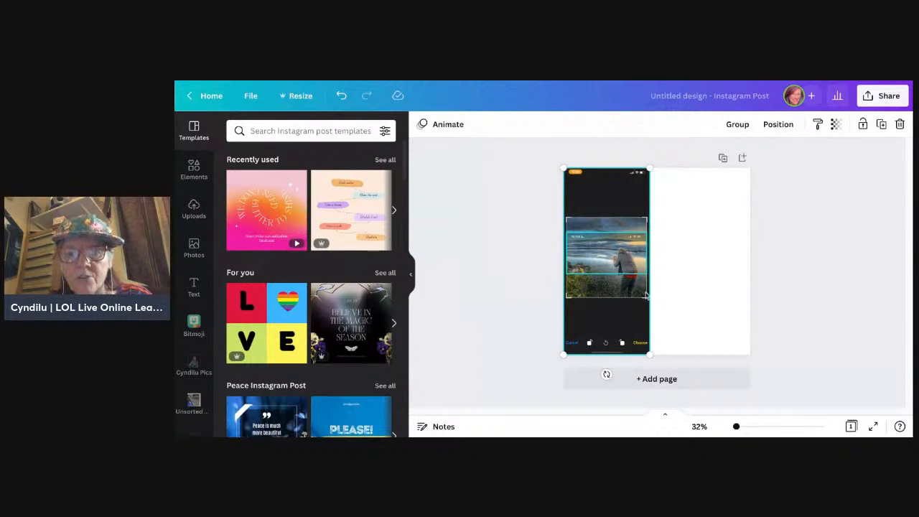
{"action": "left_click", "coordinate": [740, 124]}
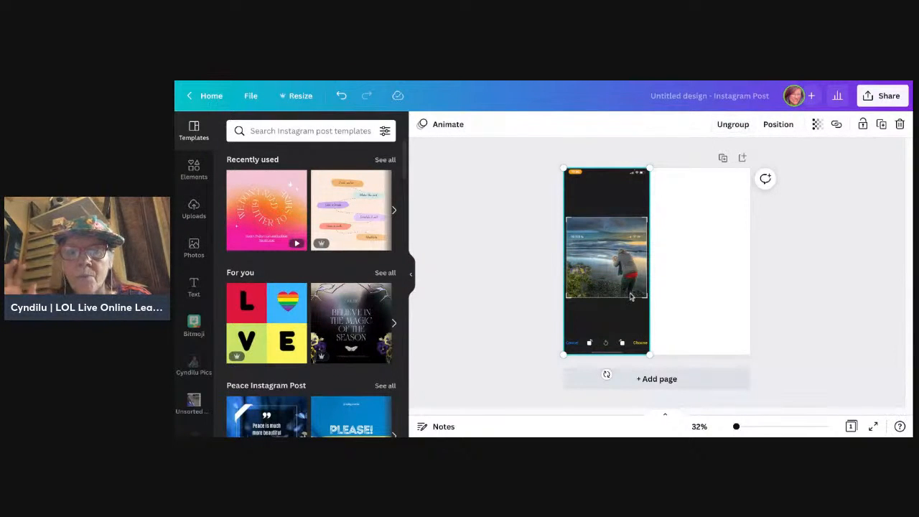
Step: Crop the phone screenshot inside the group to the white crop frame, removing the black areas around the photo
{"action": "double_click", "coordinate": [613, 327]}
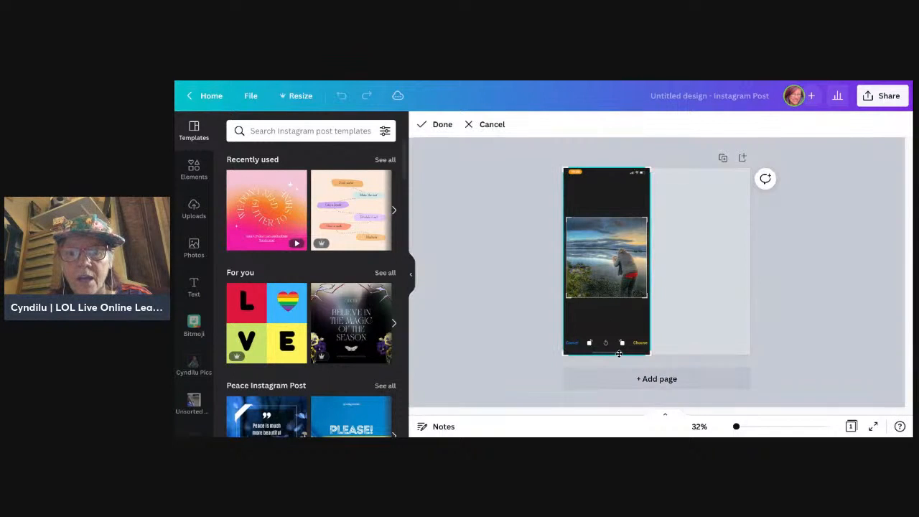
{"action": "left_click_drag", "start_coordinate": [647, 354], "coordinate": [648, 298]}
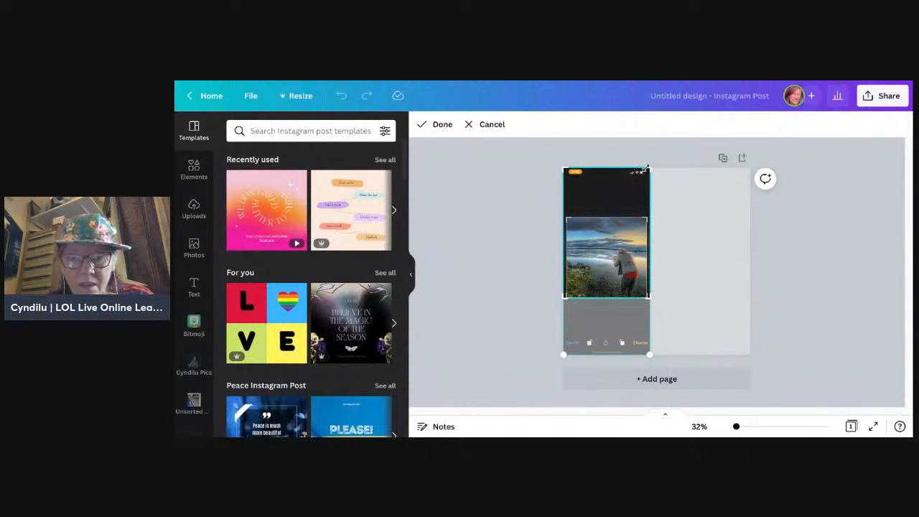
{"action": "left_click_drag", "start_coordinate": [646, 169], "coordinate": [647, 216]}
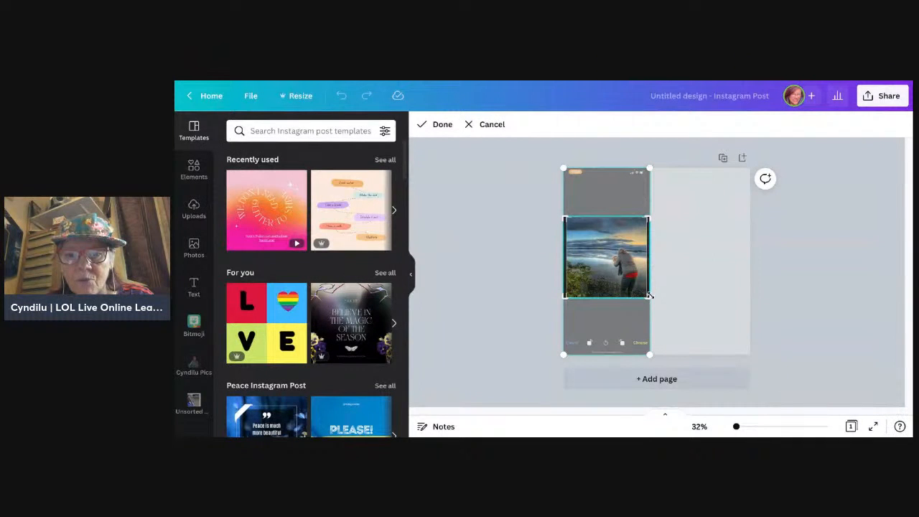
{"action": "left_click_drag", "start_coordinate": [650, 295], "coordinate": [646, 296]}
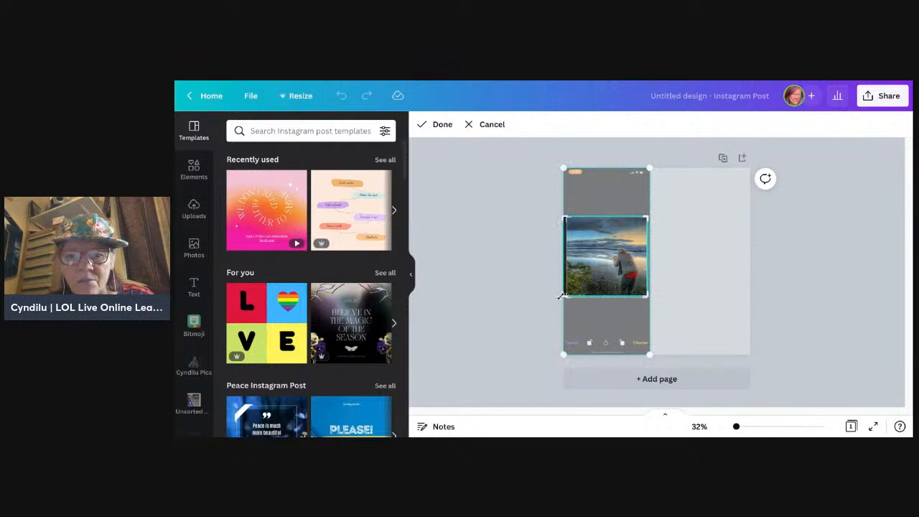
{"action": "left_click_drag", "start_coordinate": [563, 296], "coordinate": [566, 296]}
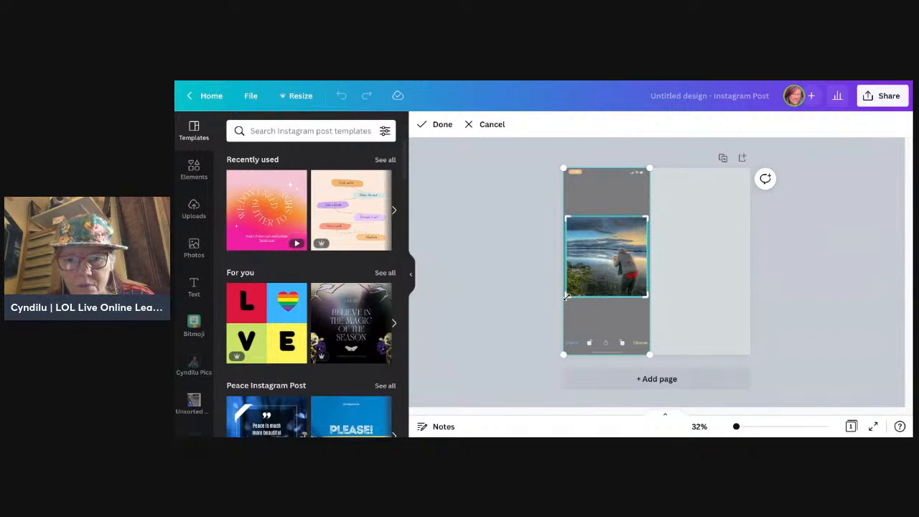
{"action": "left_click_drag", "start_coordinate": [567, 296], "coordinate": [566, 299]}
{"action": "left_click", "coordinate": [697, 318]}
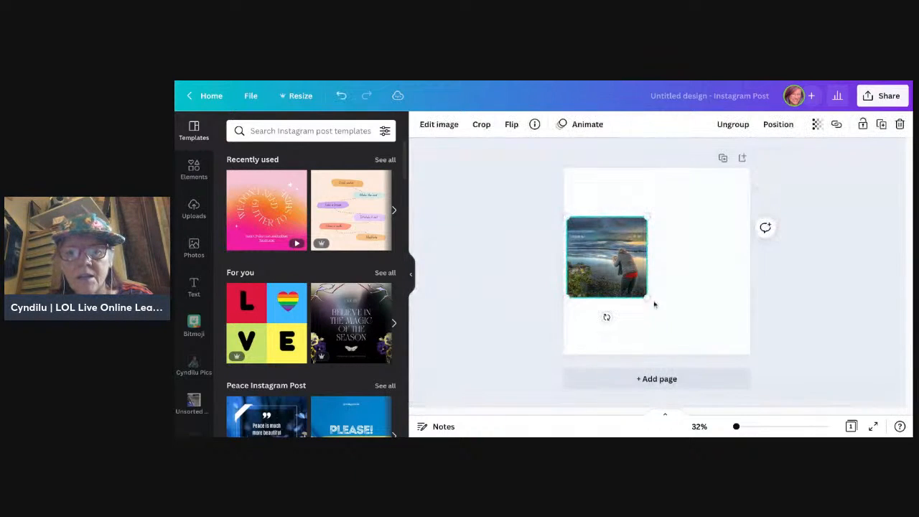
Step: Enlarge the grouped photo and overlay to about 1080 px wide so they fill the square page
{"action": "left_click_drag", "start_coordinate": [632, 278], "coordinate": [750, 355]}
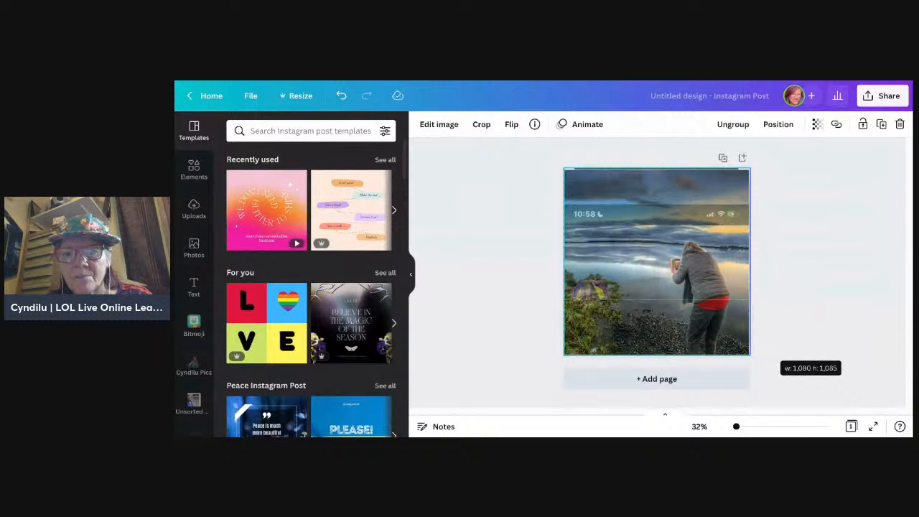
{"action": "left_click_drag", "start_coordinate": [750, 355], "coordinate": [749, 354]}
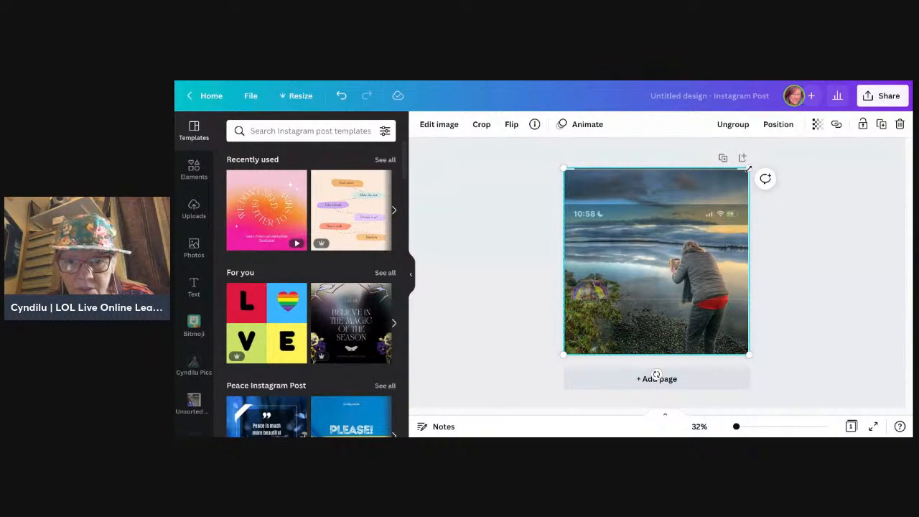
{"action": "left_click_drag", "start_coordinate": [749, 169], "coordinate": [750, 167]}
Step: Fine-tune the crop of the background photo inside the group so its upper edge meets the page edge
{"action": "left_click", "coordinate": [707, 210]}
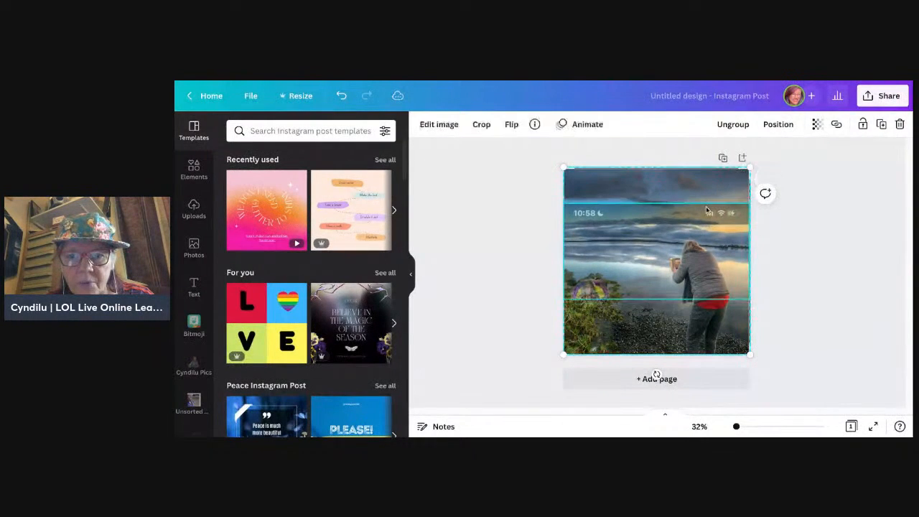
{"action": "double_click", "coordinate": [707, 211]}
{"action": "double_click", "coordinate": [707, 336]}
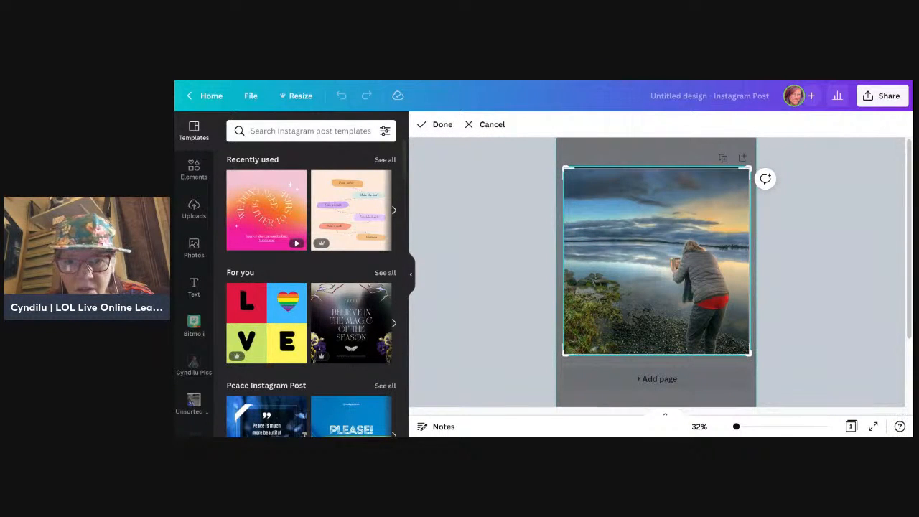
{"action": "left_click_drag", "start_coordinate": [750, 168], "coordinate": [751, 169]}
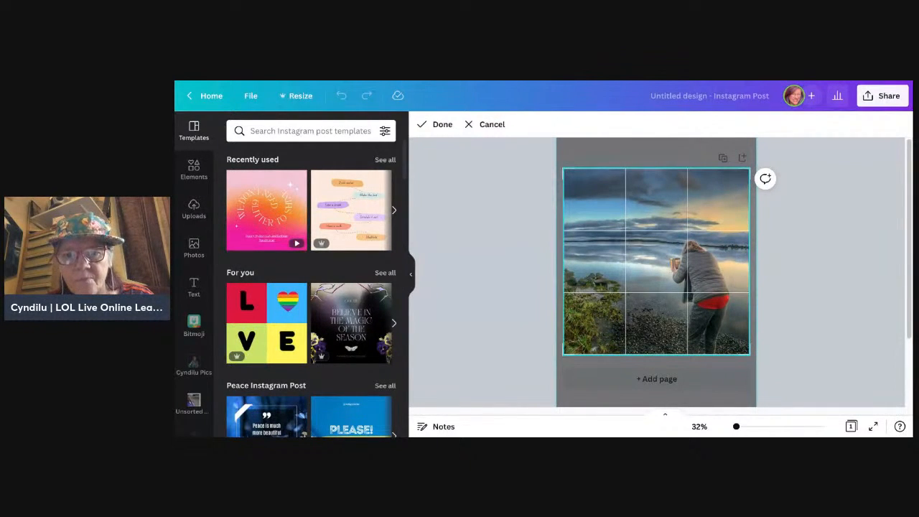
{"action": "left_click_drag", "start_coordinate": [750, 169], "coordinate": [751, 169]}
{"action": "left_click", "coordinate": [813, 282]}
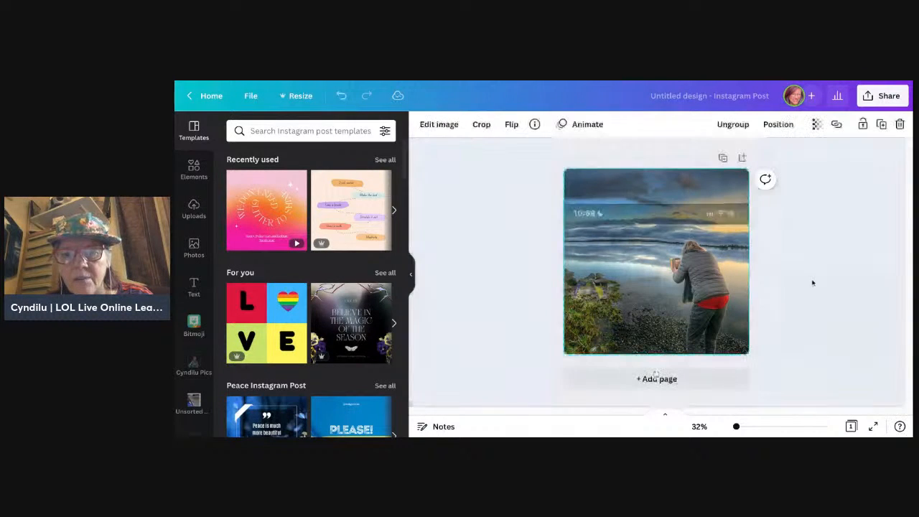
{"action": "left_click", "coordinate": [812, 292]}
{"action": "left_click", "coordinate": [704, 267]}
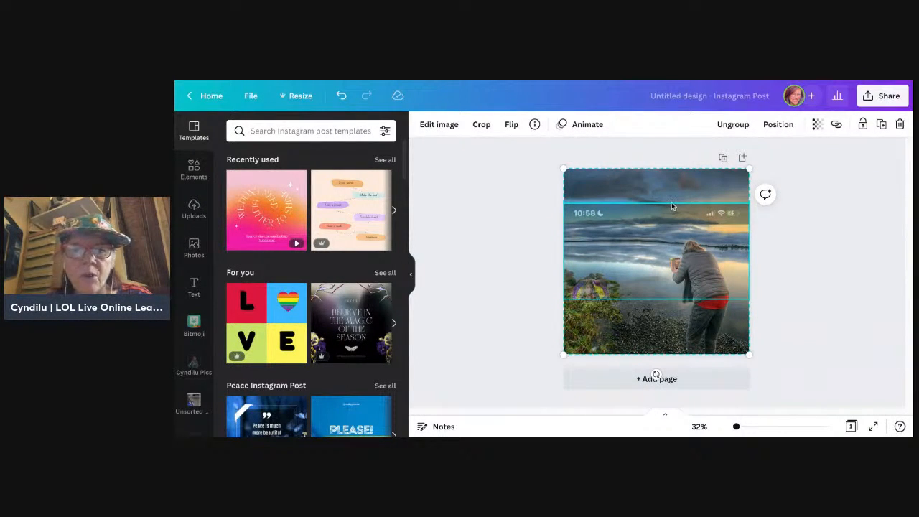
{"action": "left_click", "coordinate": [592, 194]}
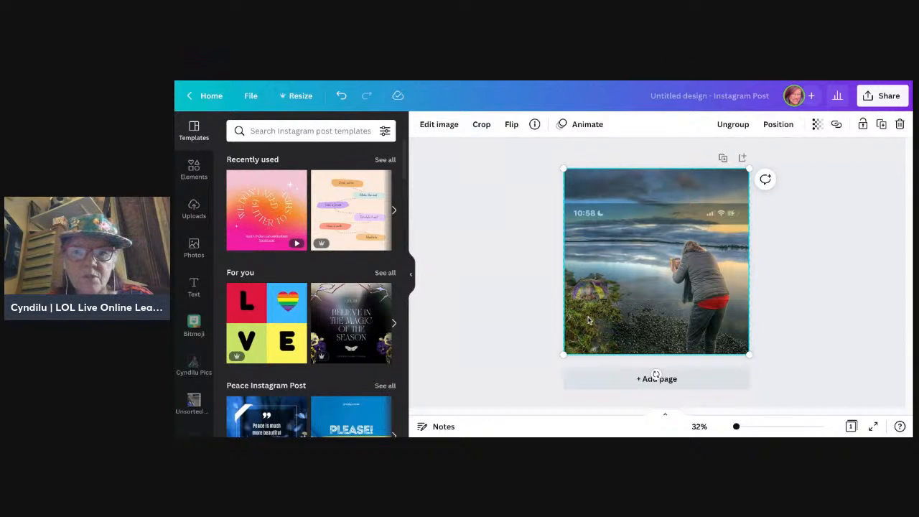
{"action": "left_click", "coordinate": [822, 336]}
{"action": "left_click", "coordinate": [725, 331]}
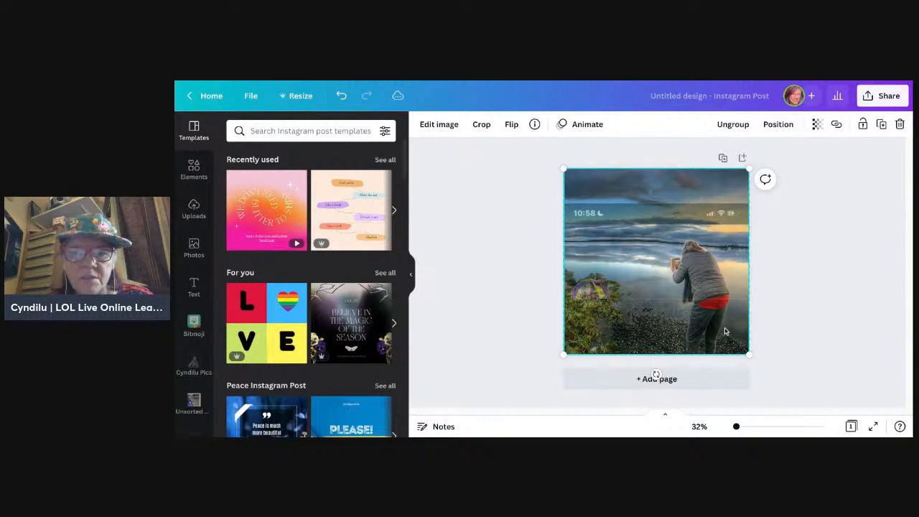
{"action": "left_click", "coordinate": [439, 126]}
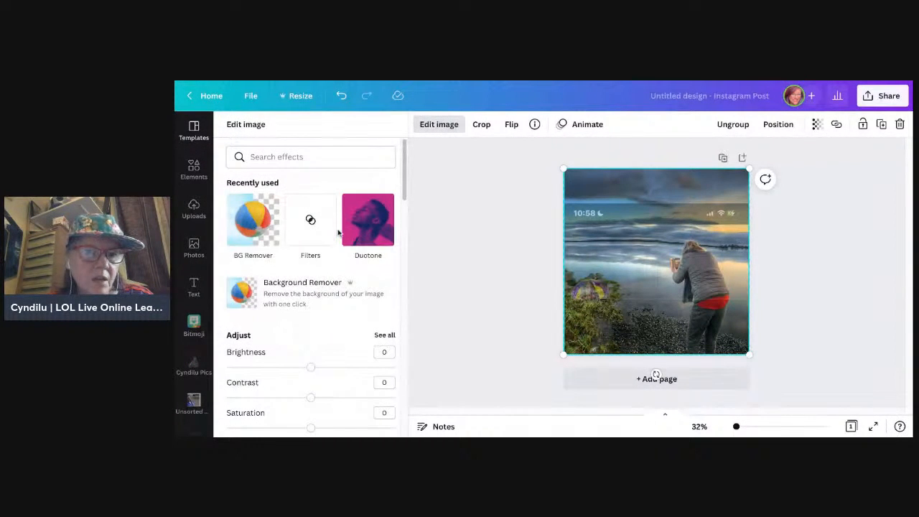
{"action": "left_click", "coordinate": [463, 166]}
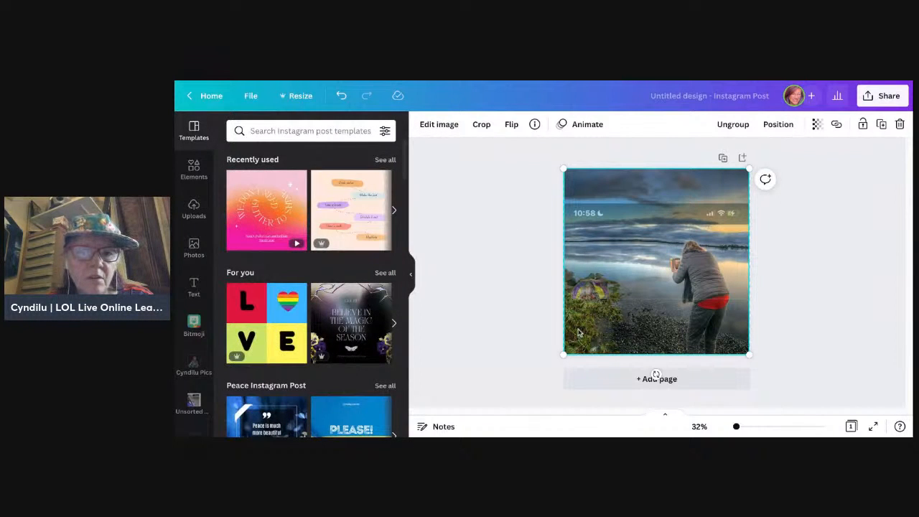
{"action": "left_click", "coordinate": [498, 263]}
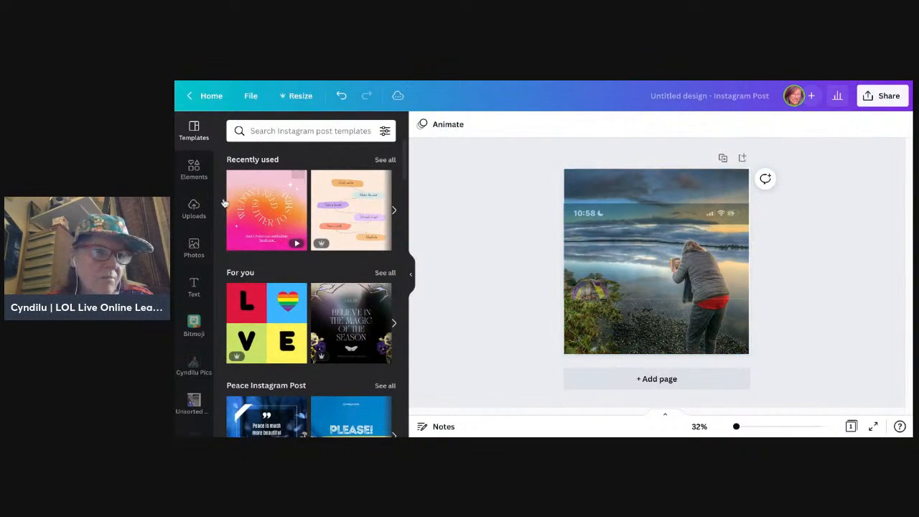
Step: Add a square shape to the page and enlarge it to cover the whole page
{"action": "left_click", "coordinate": [194, 169]}
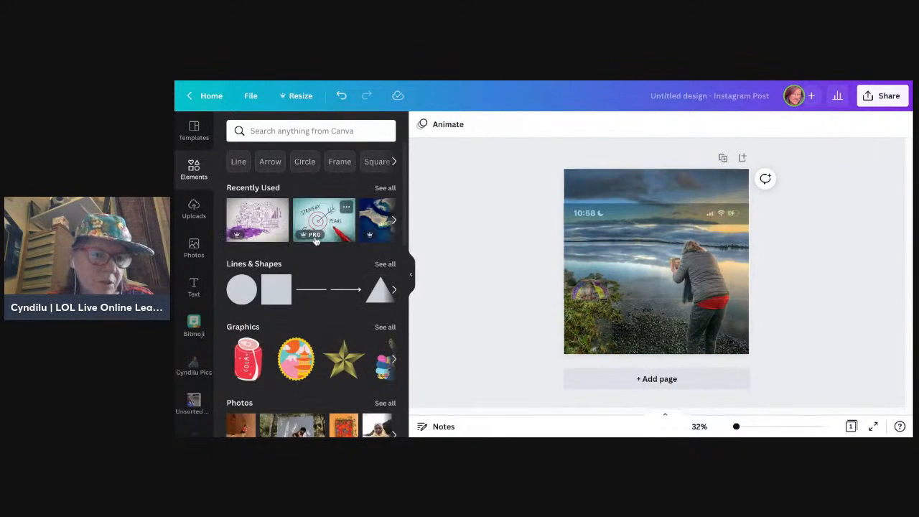
{"action": "left_click", "coordinate": [283, 283]}
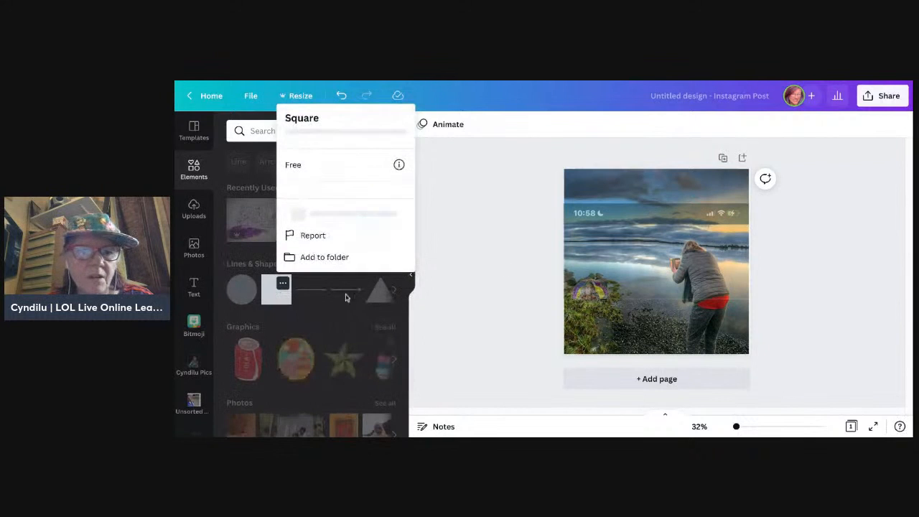
{"action": "left_click", "coordinate": [498, 268]}
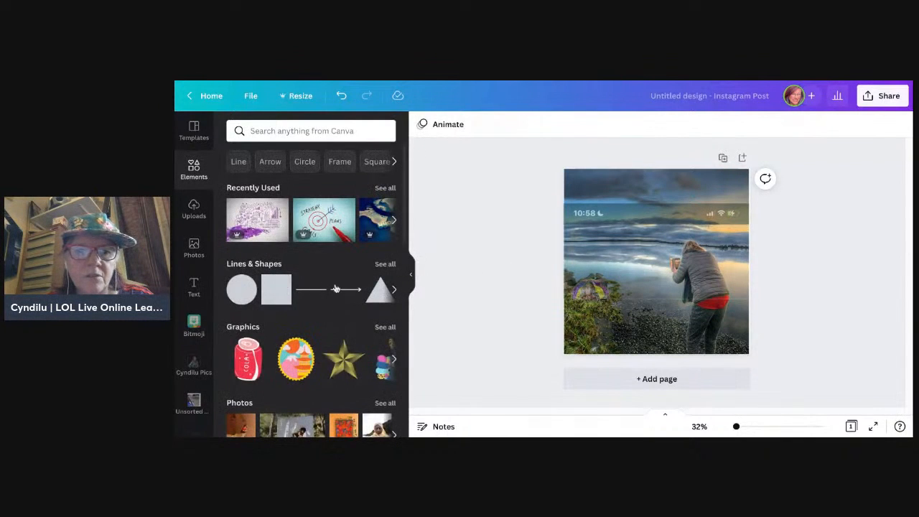
{"action": "left_click", "coordinate": [279, 290]}
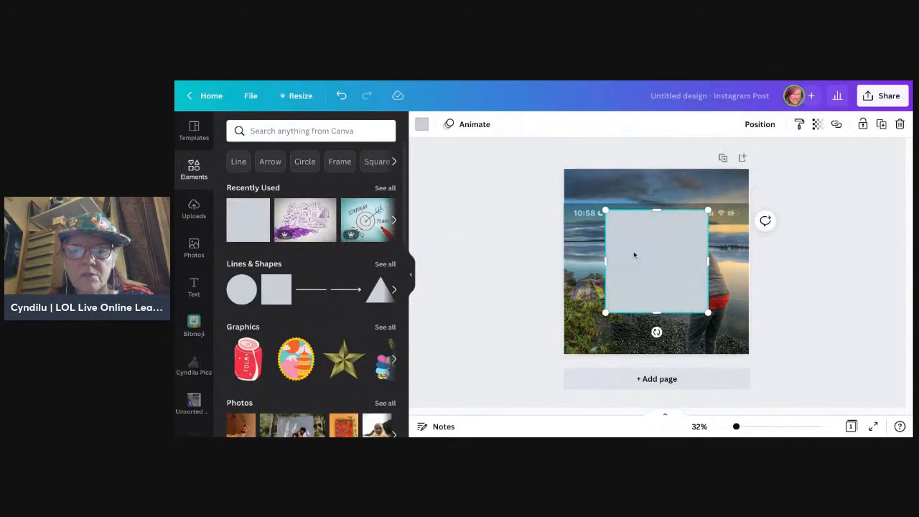
{"action": "left_click_drag", "start_coordinate": [648, 257], "coordinate": [608, 215]}
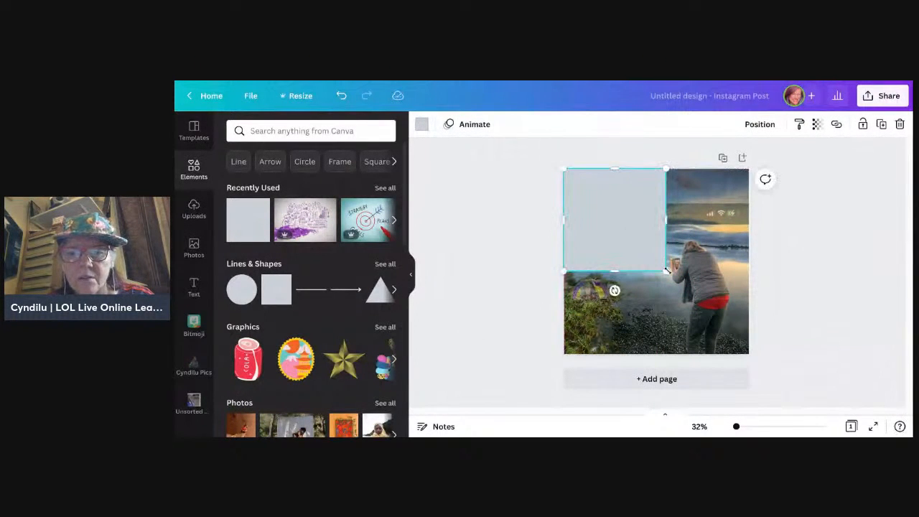
{"action": "left_click_drag", "start_coordinate": [668, 271], "coordinate": [750, 354]}
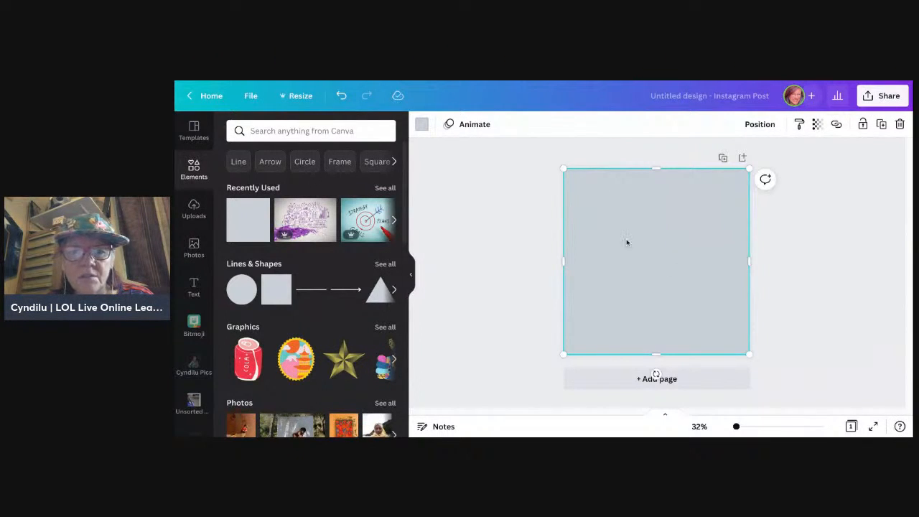
Step: Fill the full-page square with the near-black photo colour and send it backwards behind the grouped photo and overlay
{"action": "left_click", "coordinate": [422, 124]}
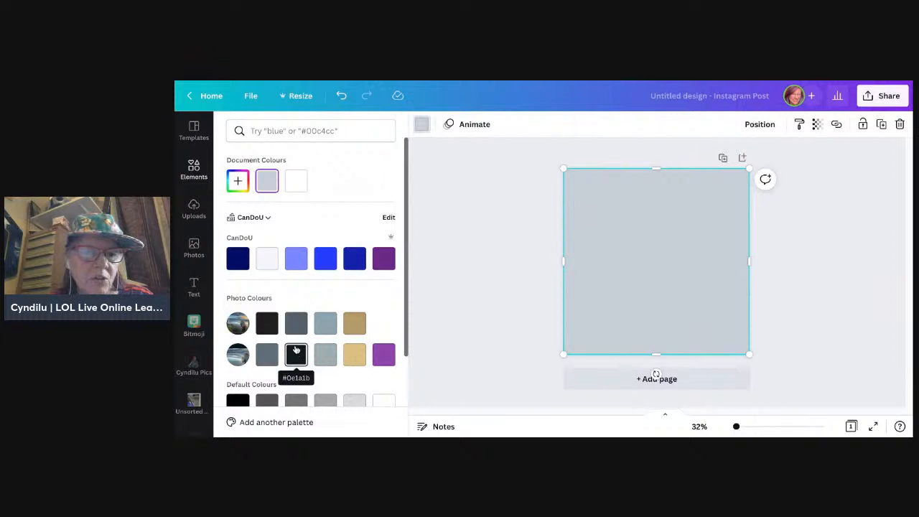
{"action": "left_click", "coordinate": [271, 323]}
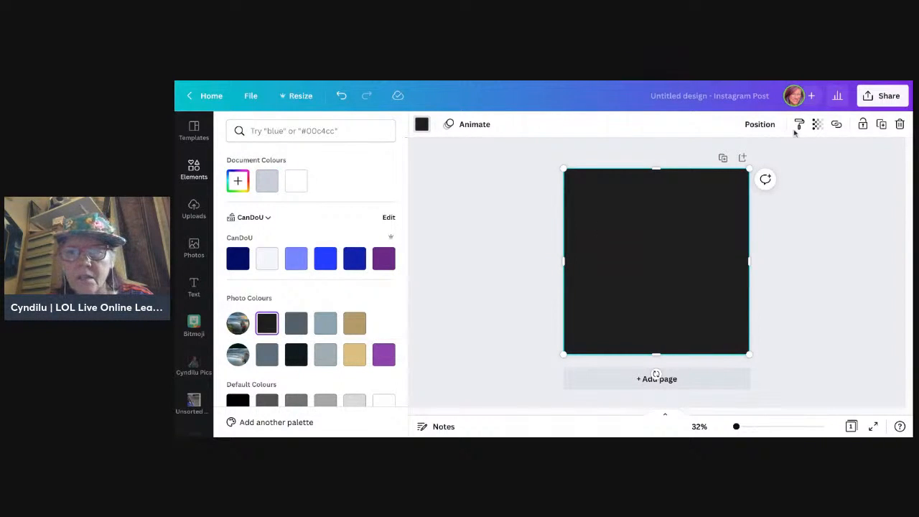
{"action": "left_click", "coordinate": [754, 127]}
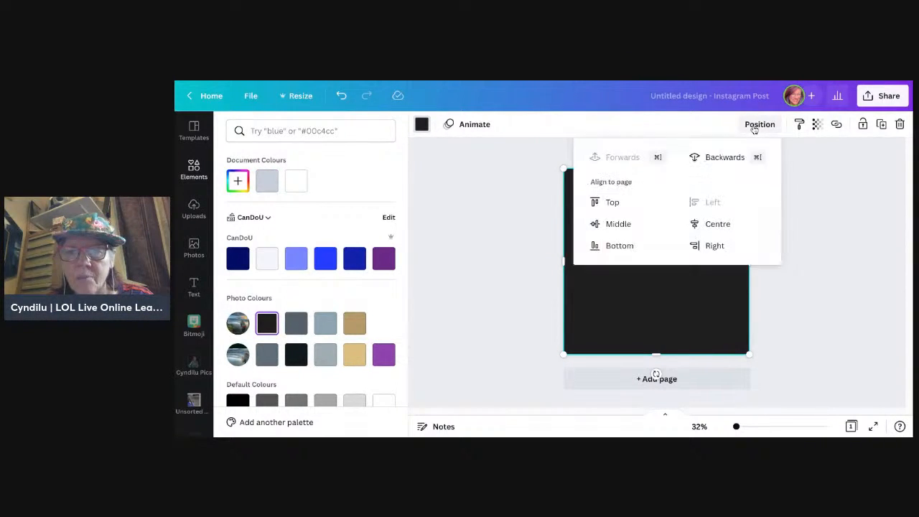
{"action": "left_click", "coordinate": [725, 157]}
{"action": "left_click", "coordinate": [835, 273]}
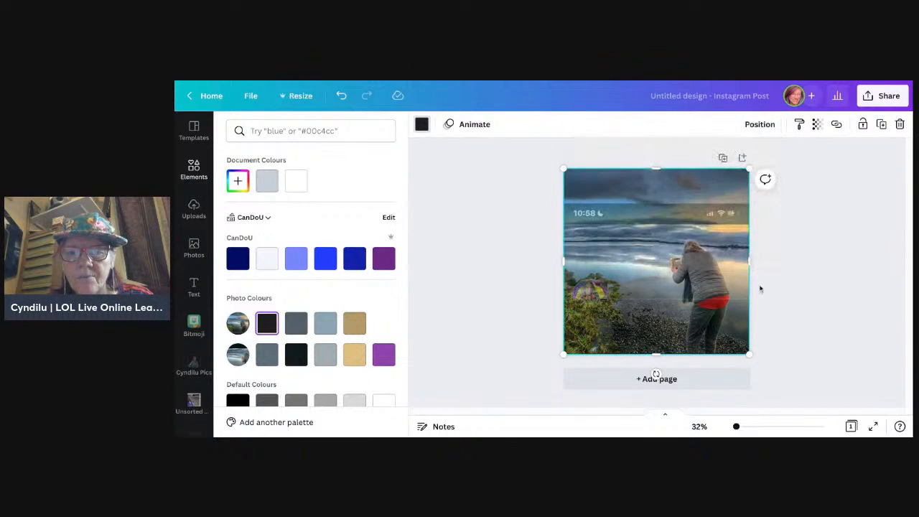
Step: Ungroup the photo and banner overlay, then delete the full-page background photo
{"action": "left_click", "coordinate": [687, 330]}
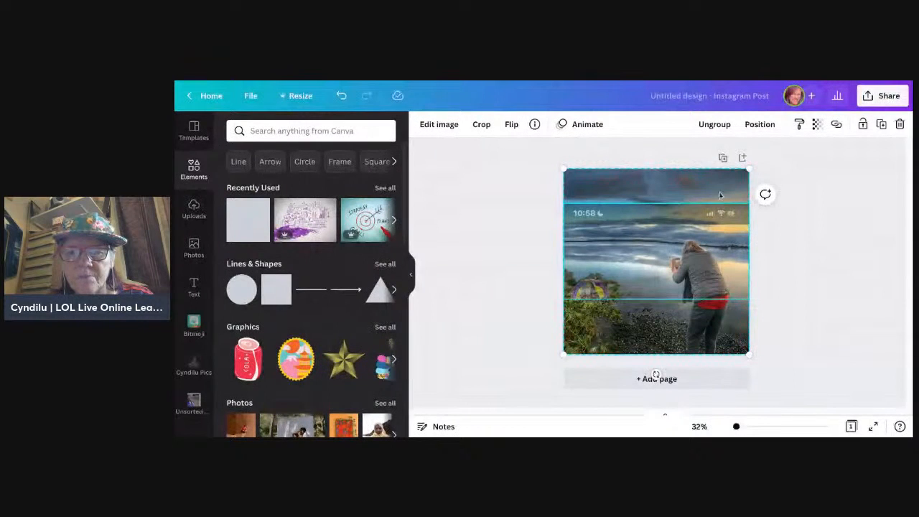
{"action": "left_click", "coordinate": [725, 129]}
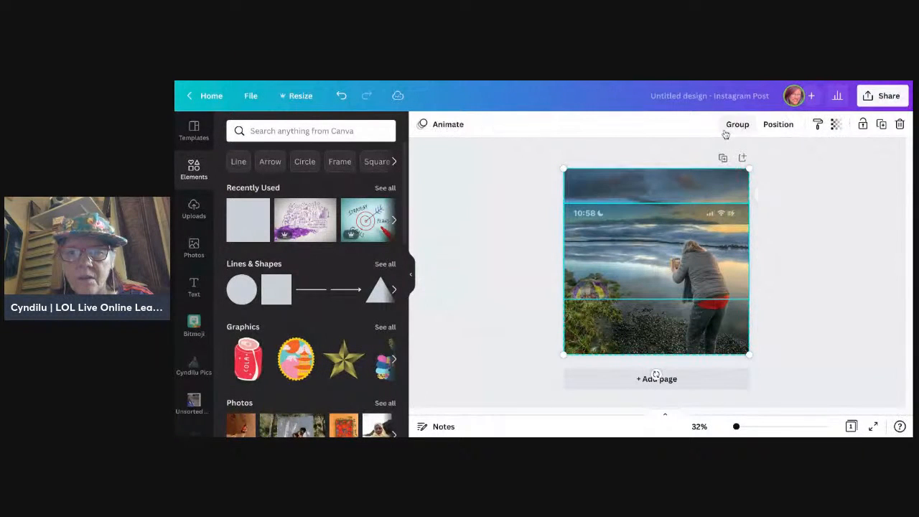
{"action": "left_click", "coordinate": [842, 260]}
{"action": "left_click", "coordinate": [710, 188]}
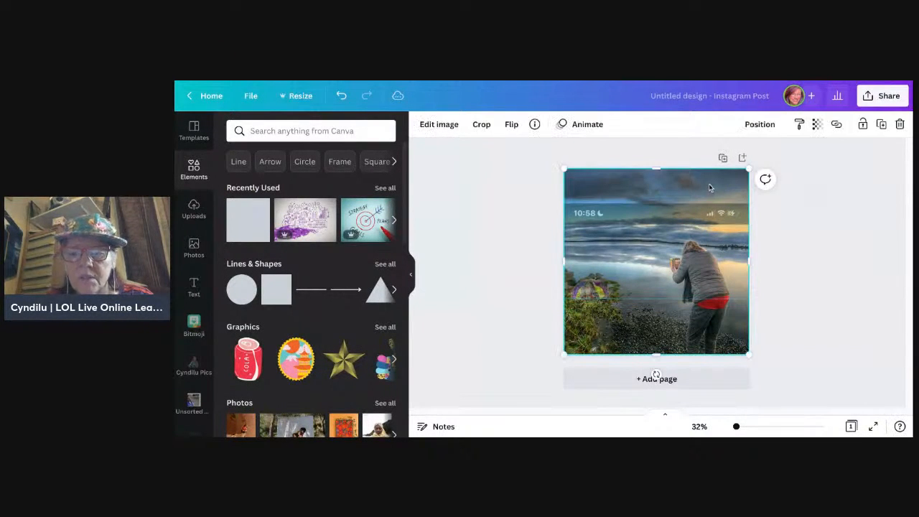
{"action": "key", "text": "Delete"}
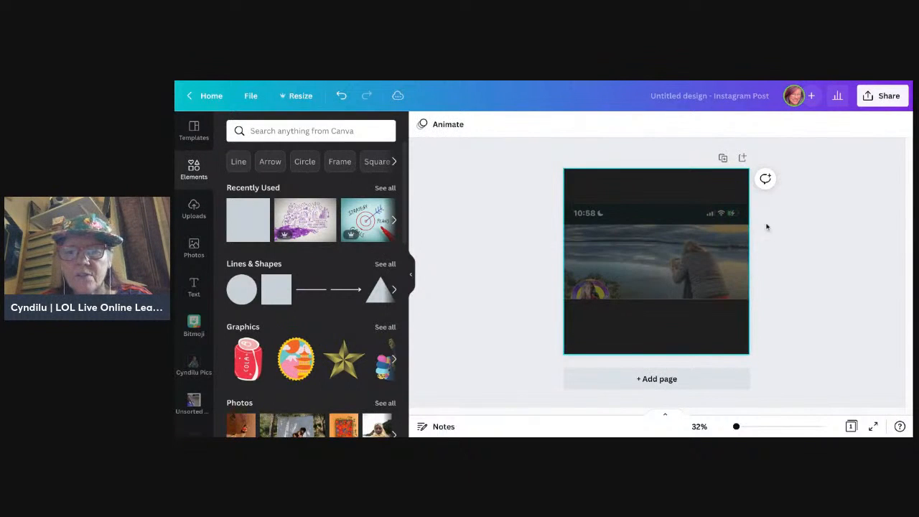
Step: Crop the upper edge of the banner screenshot to remove the phone's status bar strip
{"action": "left_click", "coordinate": [714, 266]}
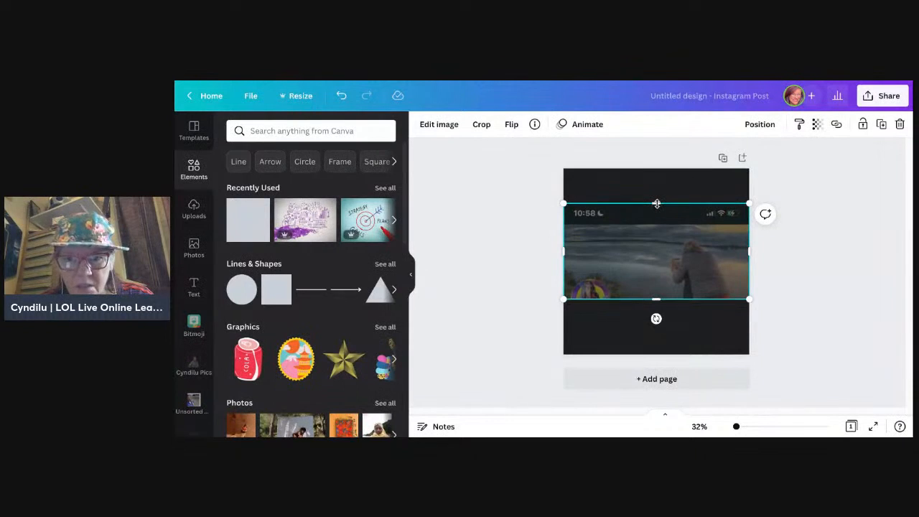
{"action": "left_click_drag", "start_coordinate": [657, 204], "coordinate": [657, 225]}
{"action": "left_click", "coordinate": [836, 293]}
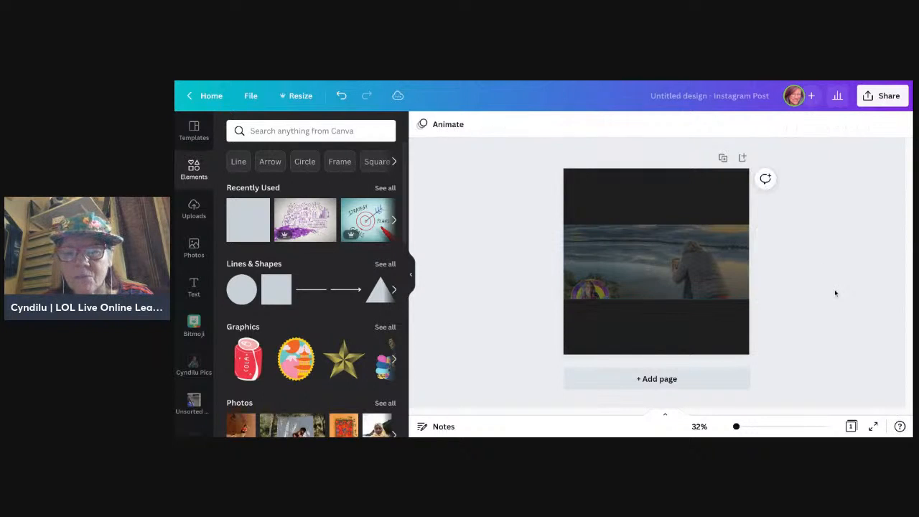
Step: Set the banner screenshot's transparency value to 100 so it is fully opaque
{"action": "left_click", "coordinate": [725, 283]}
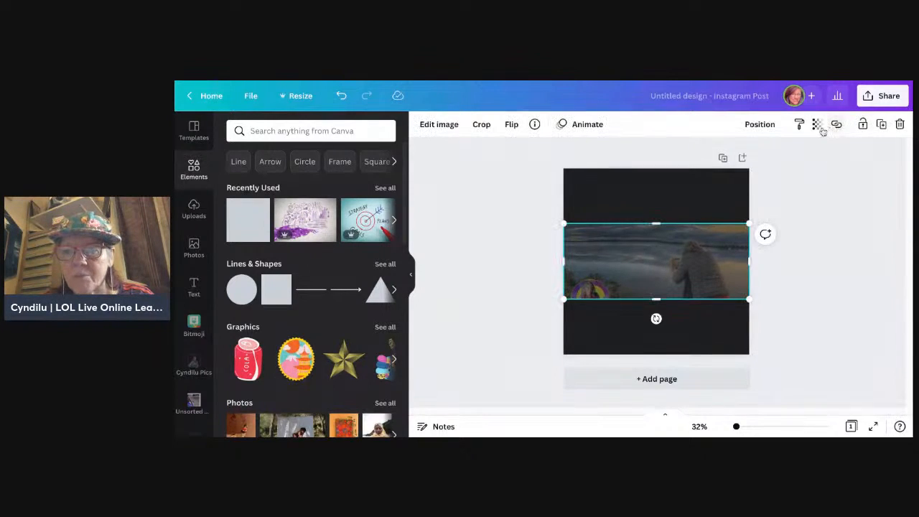
{"action": "left_click", "coordinate": [817, 124]}
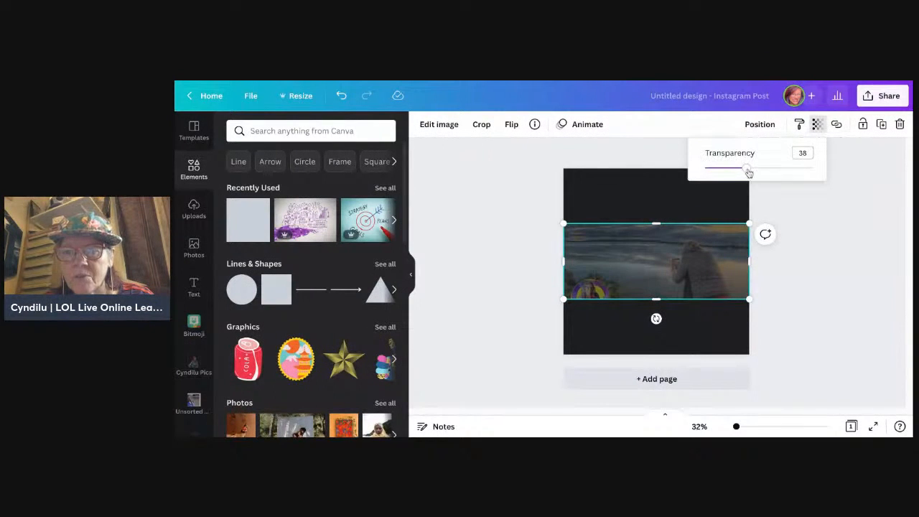
{"action": "left_click_drag", "start_coordinate": [748, 171], "coordinate": [815, 169]}
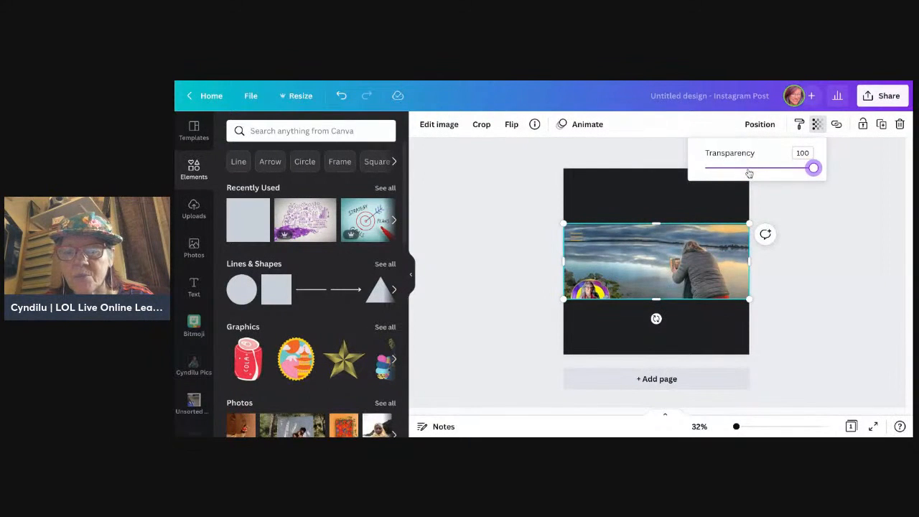
{"action": "left_click", "coordinate": [861, 294]}
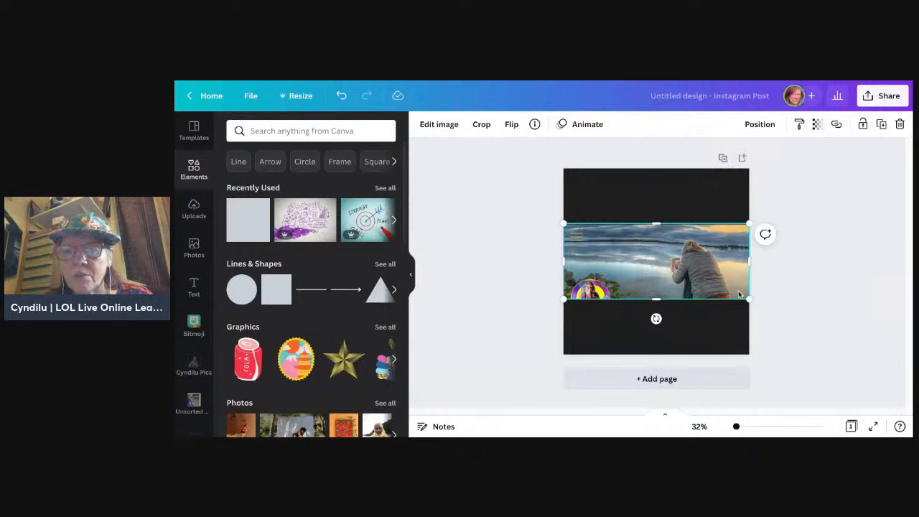
{"action": "left_click", "coordinate": [841, 265]}
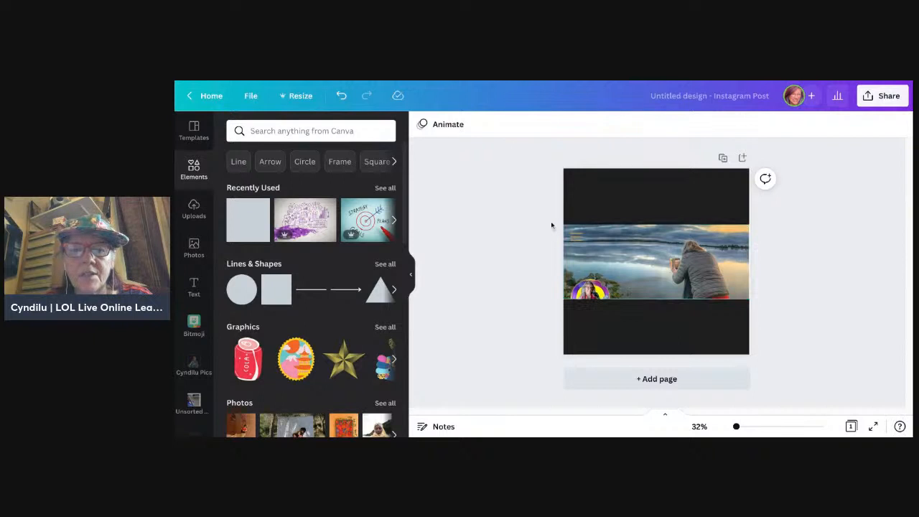
Step: Add a second square and resize it to cover exactly the banner screenshot's area across the full page width
{"action": "left_click", "coordinate": [637, 249]}
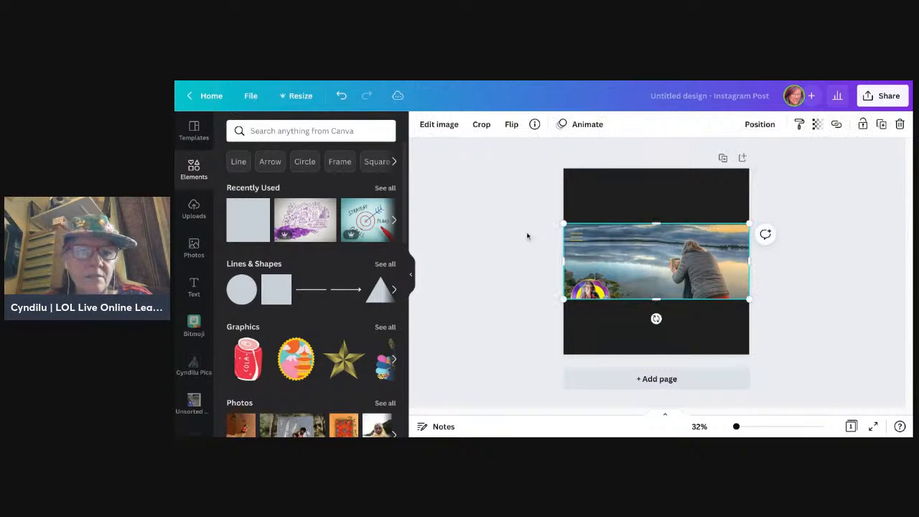
{"action": "left_click", "coordinate": [262, 228]}
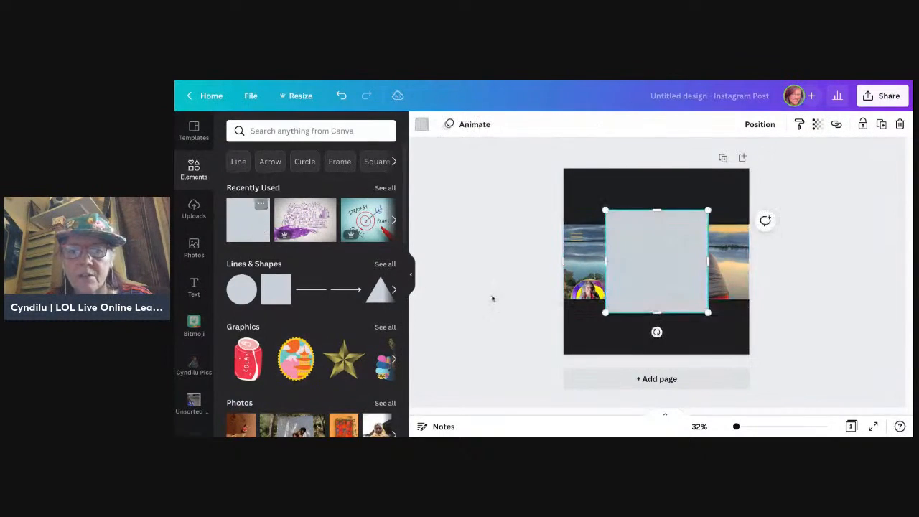
{"action": "mouse_move", "coordinate": [605, 261]}
{"action": "left_mouse_down"}
{"action": "mouse_move", "coordinate": [564, 261]}
{"action": "mouse_move", "coordinate": [608, 262]}
{"action": "left_mouse_up"}
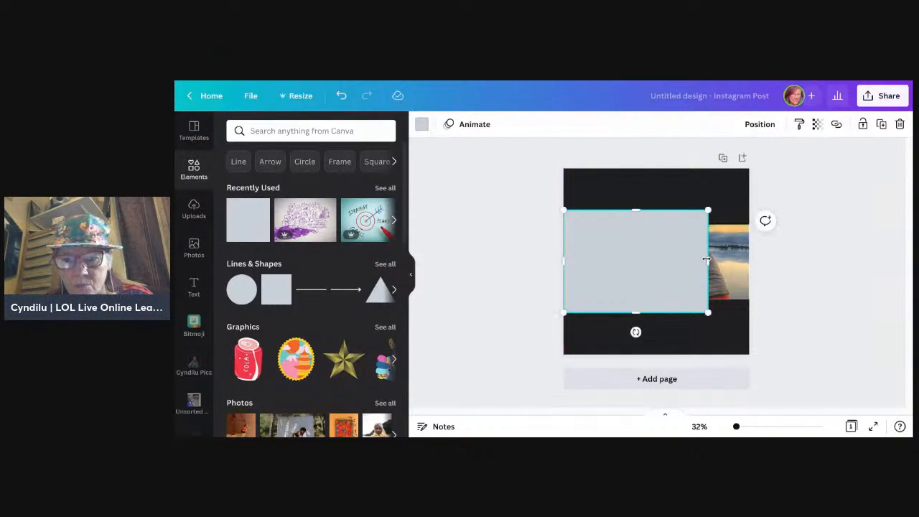
{"action": "right_click", "coordinate": [708, 260]}
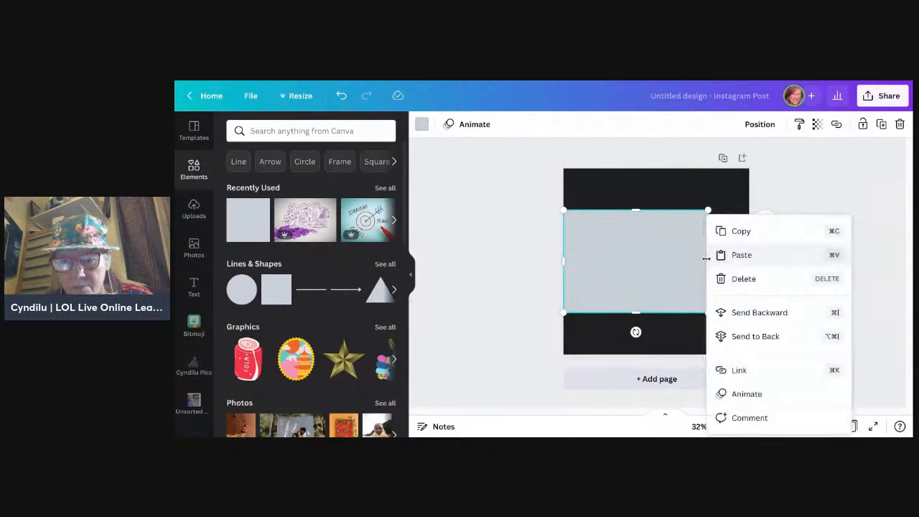
{"action": "left_click", "coordinate": [819, 208]}
{"action": "left_click", "coordinate": [708, 264]}
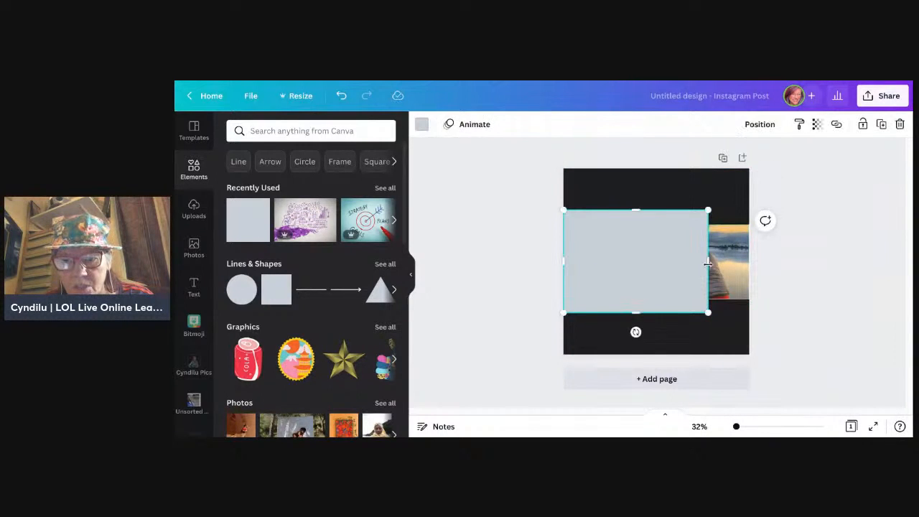
{"action": "left_click_drag", "start_coordinate": [708, 264], "coordinate": [750, 266]}
{"action": "left_click_drag", "start_coordinate": [655, 209], "coordinate": [655, 224]}
{"action": "left_click_drag", "start_coordinate": [656, 311], "coordinate": [657, 299]}
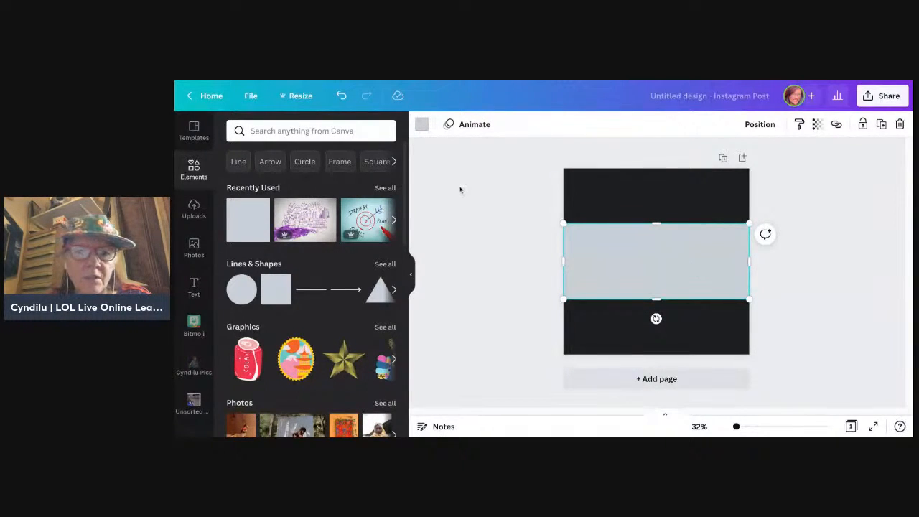
Step: Fill the banner-sized rectangle with the tan yellow photo colour
{"action": "left_click", "coordinate": [421, 125]}
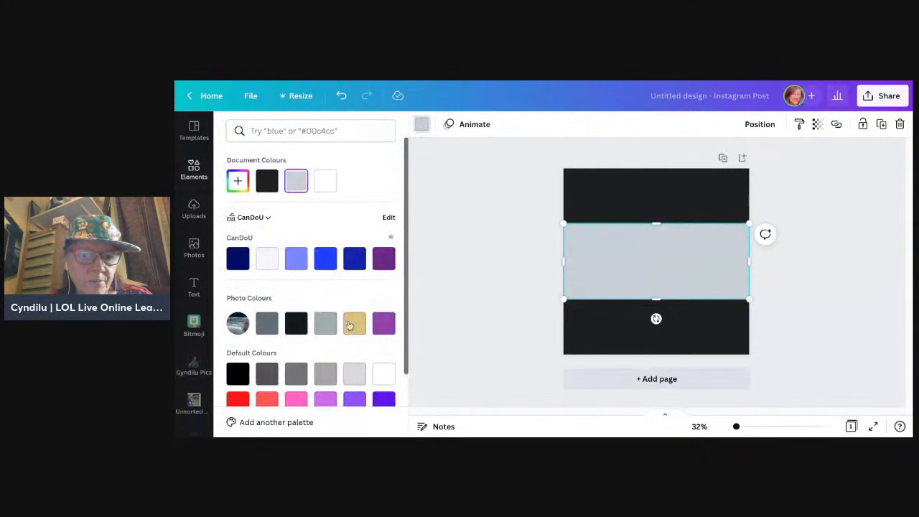
{"action": "left_click", "coordinate": [352, 325]}
{"action": "left_click", "coordinate": [499, 230]}
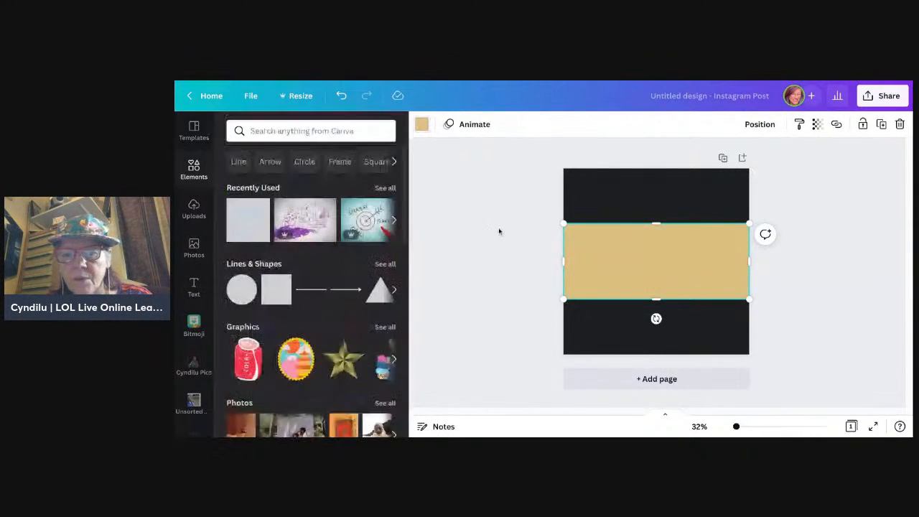
{"action": "left_click", "coordinate": [823, 309]}
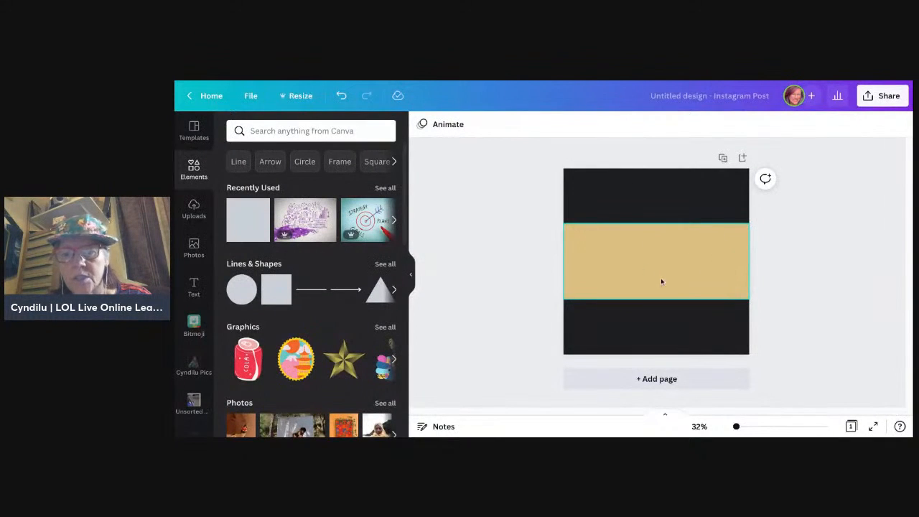
Step: Send the tan rectangle backwards so it sits behind the banner screenshot
{"action": "left_click", "coordinate": [728, 271]}
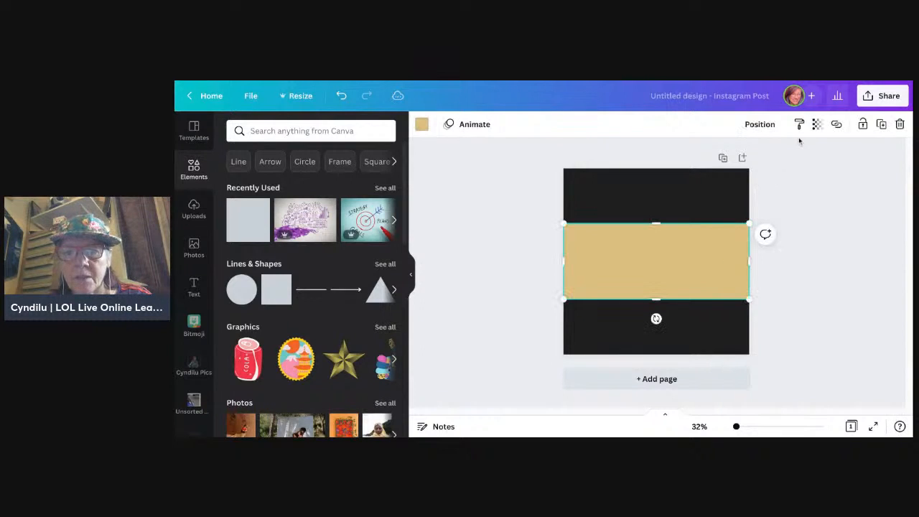
{"action": "left_click", "coordinate": [769, 126]}
{"action": "left_click", "coordinate": [739, 158]}
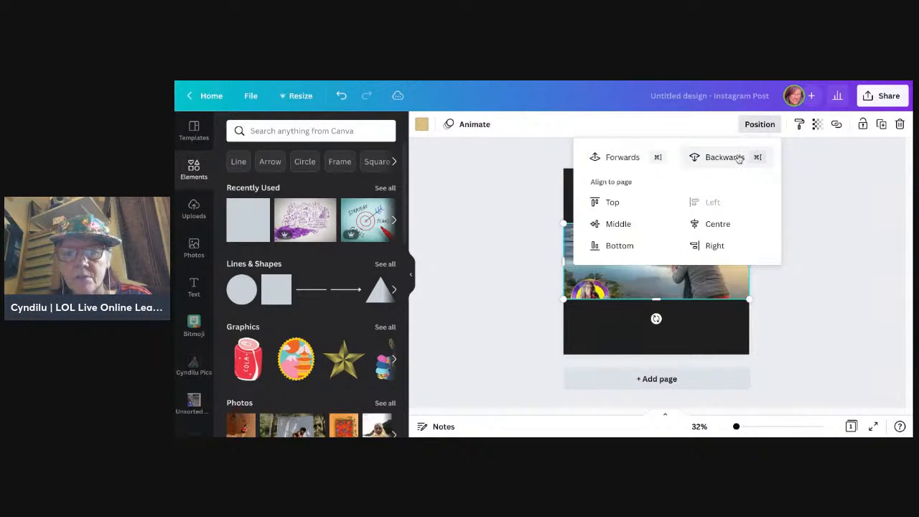
{"action": "left_click", "coordinate": [697, 270]}
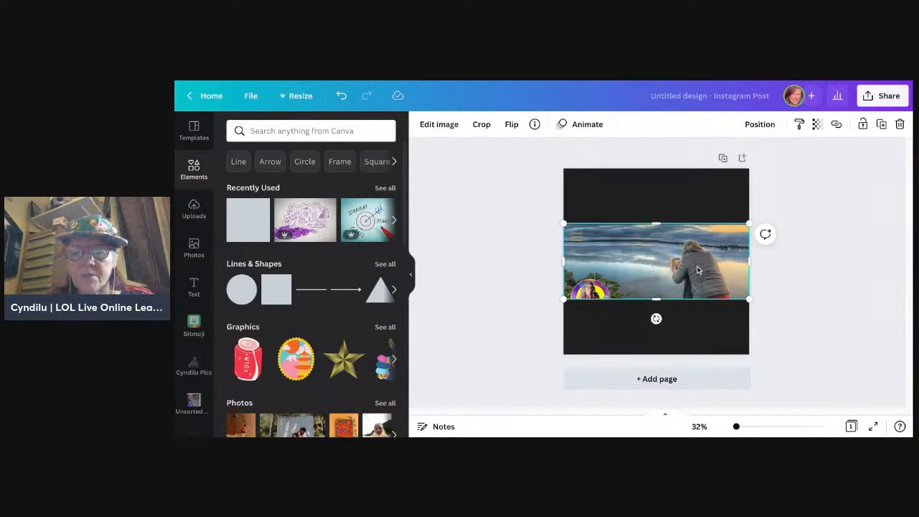
Step: Duplicate the page, and delete the banner screenshot from page 1 to leave the dark square and tan rectangle
{"action": "left_click", "coordinate": [723, 158]}
{"action": "scroll", "coordinate": [715, 243], "scroll_direction": "up", "scroll_amount": 3}
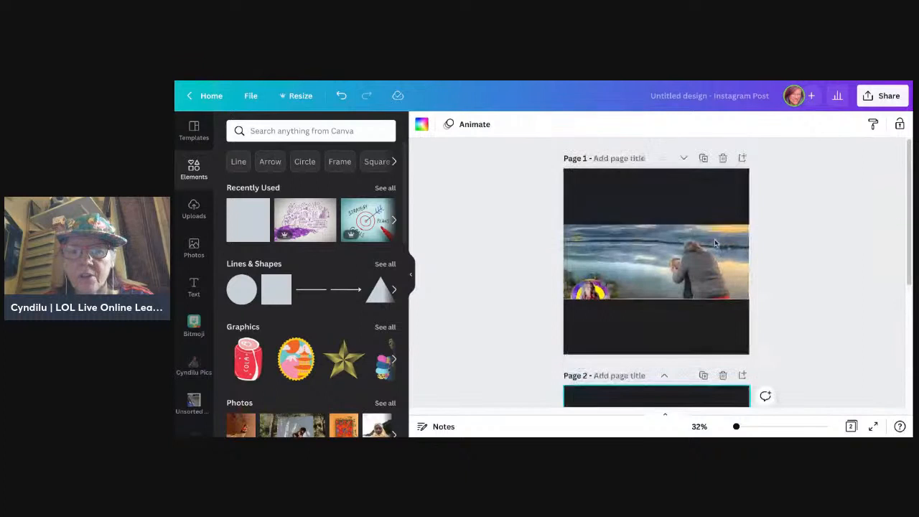
{"action": "left_click", "coordinate": [698, 266]}
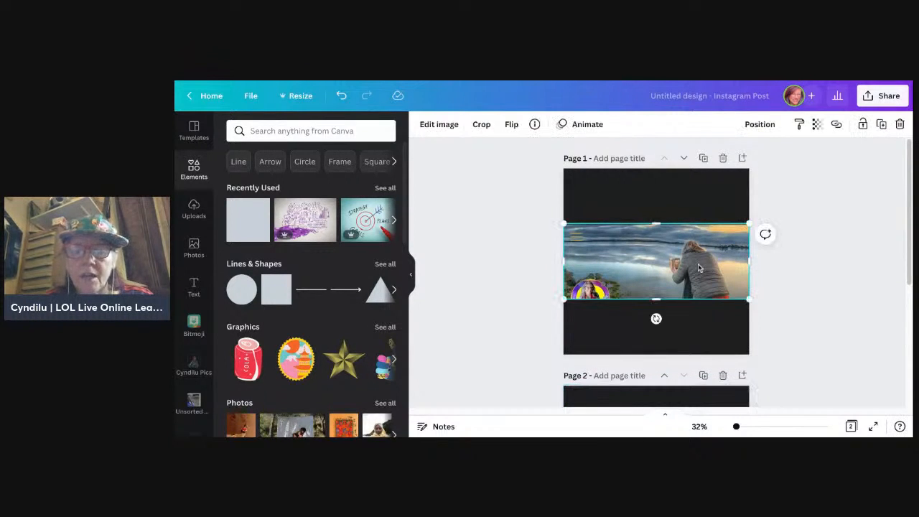
{"action": "key", "text": "Delete"}
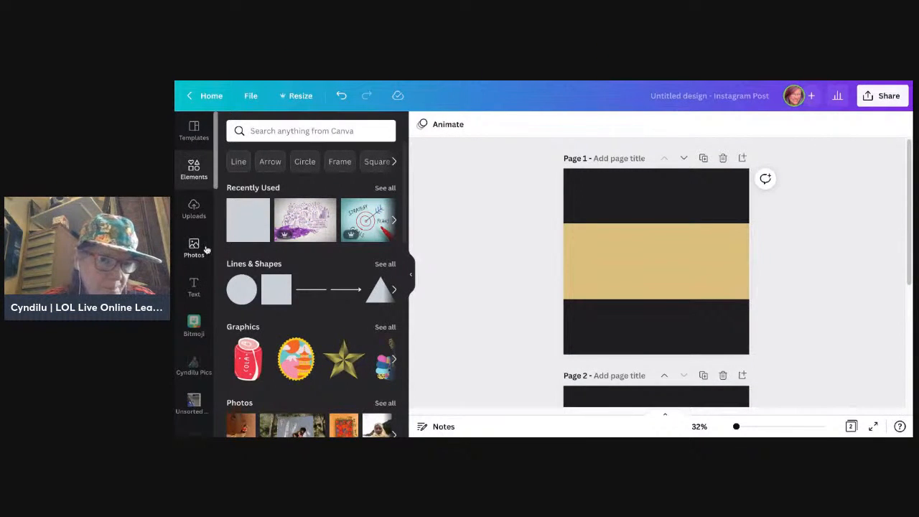
Step: Search the uploads for "social audio" and try fitting the banner image to the tan rectangle's height on page 1, then remove it
{"action": "left_click", "coordinate": [194, 209]}
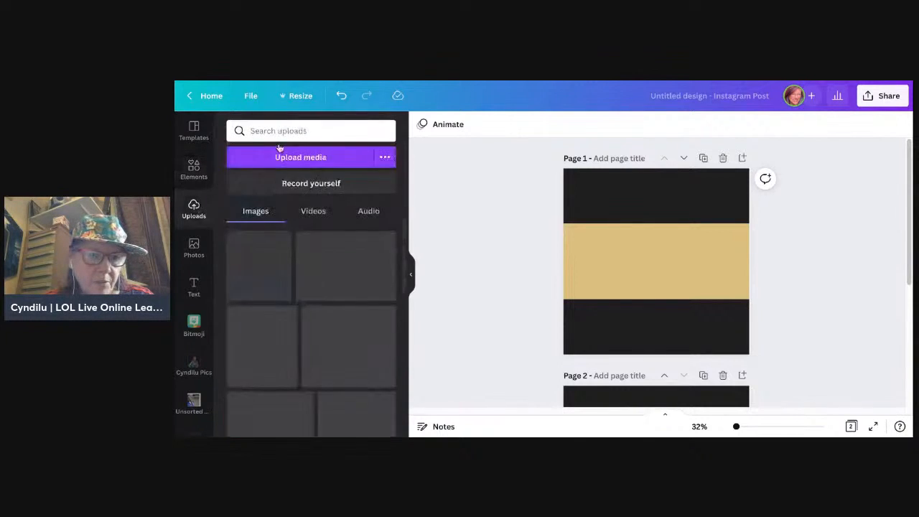
{"action": "left_click", "coordinate": [280, 131]}
{"action": "type", "text": "social"}
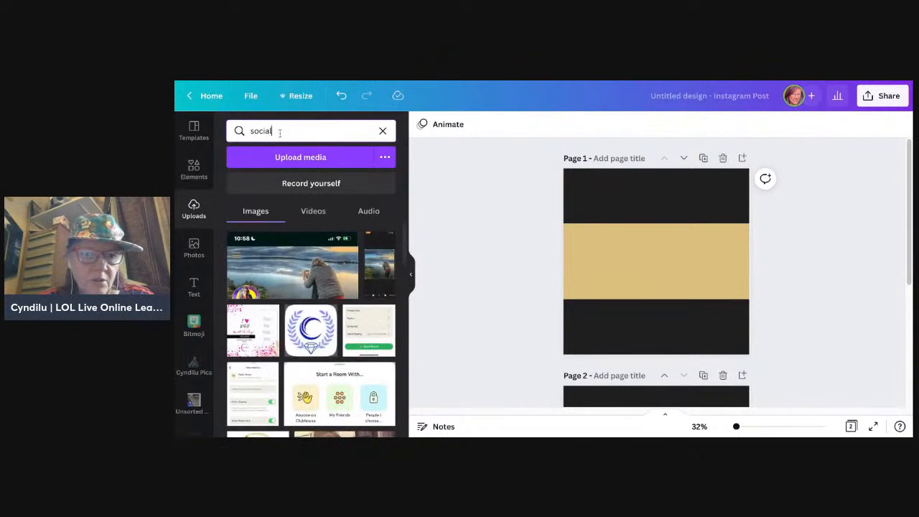
{"action": "type", "text": " audio"}
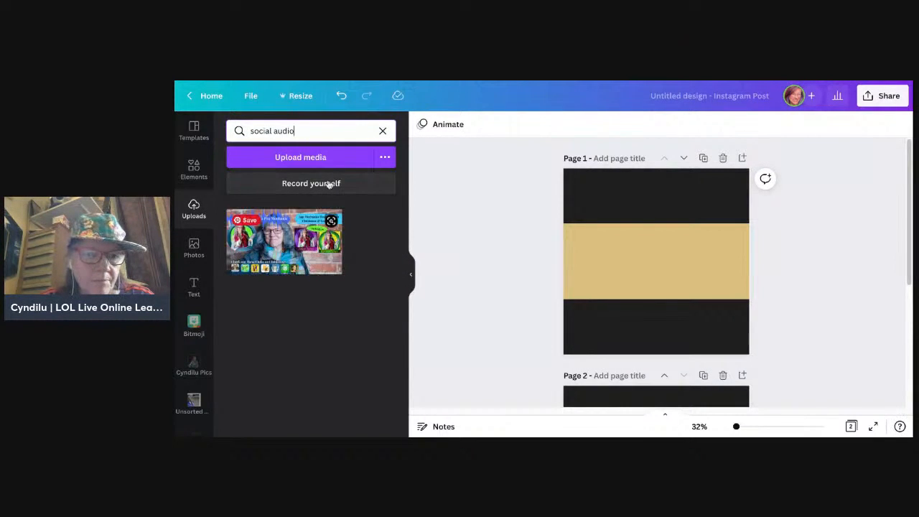
{"action": "left_click_drag", "start_coordinate": [309, 260], "coordinate": [656, 267]}
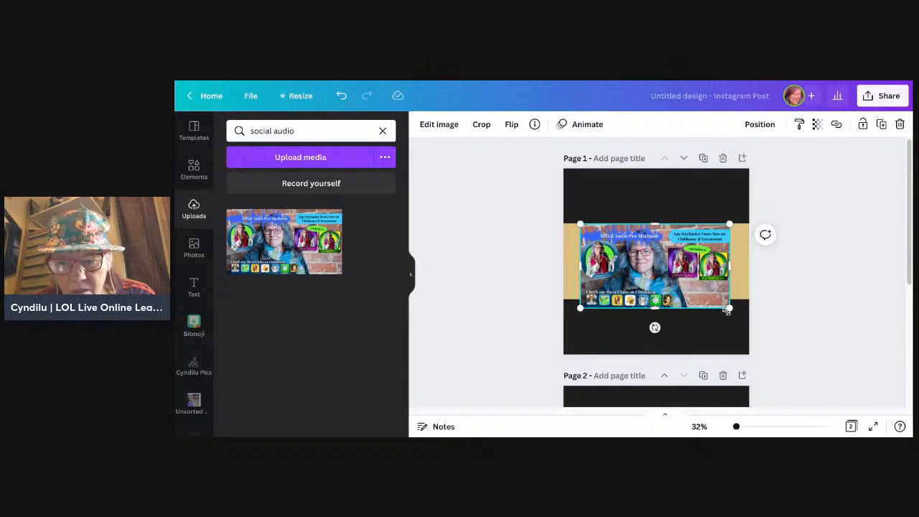
{"action": "left_click_drag", "start_coordinate": [729, 309], "coordinate": [718, 299]}
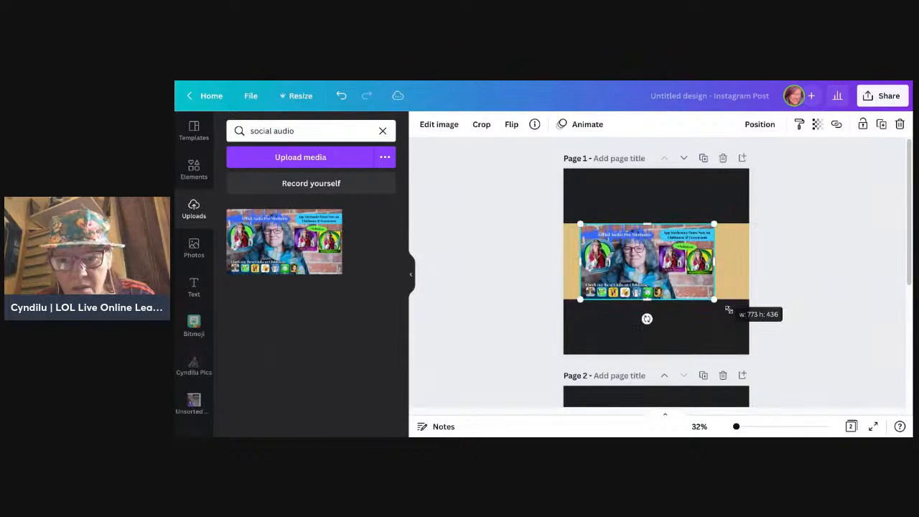
{"action": "left_click_drag", "start_coordinate": [653, 267], "coordinate": [657, 267]}
{"action": "key", "text": "Delete"}
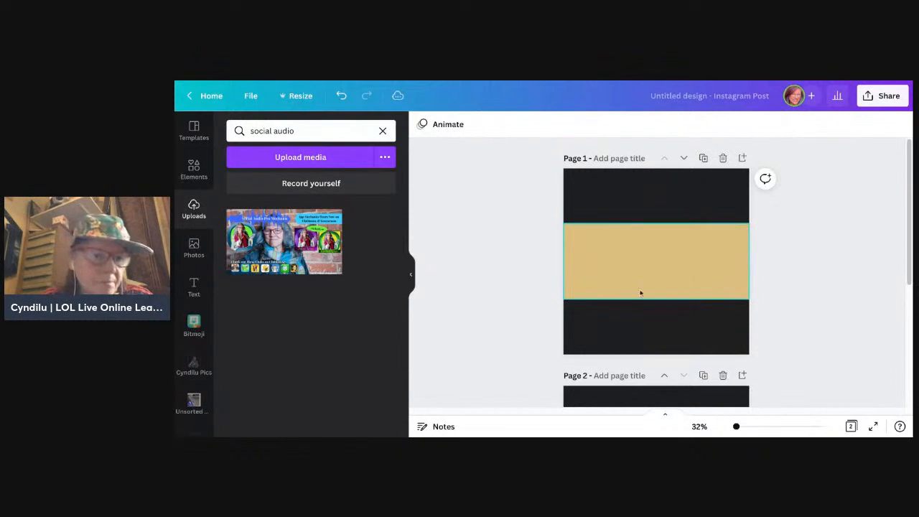
Step: Search the uploads for the creator's name and place the brick-wall portrait photo on page 1
{"action": "left_click", "coordinate": [301, 131]}
{"action": "key", "text": "BackSpace"}
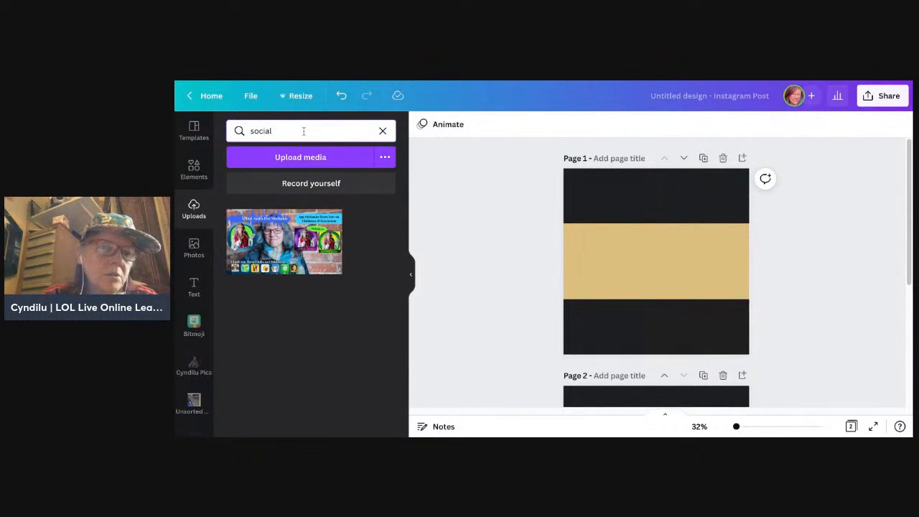
{"action": "key", "text": "BackSpace"}
{"action": "key", "text": "BackSpace"}
{"action": "key", "text": "BackSpace"}
{"action": "key", "text": "BackSpace"}
{"action": "key", "text": "BackSpace"}
{"action": "key", "text": "BackSpace"}
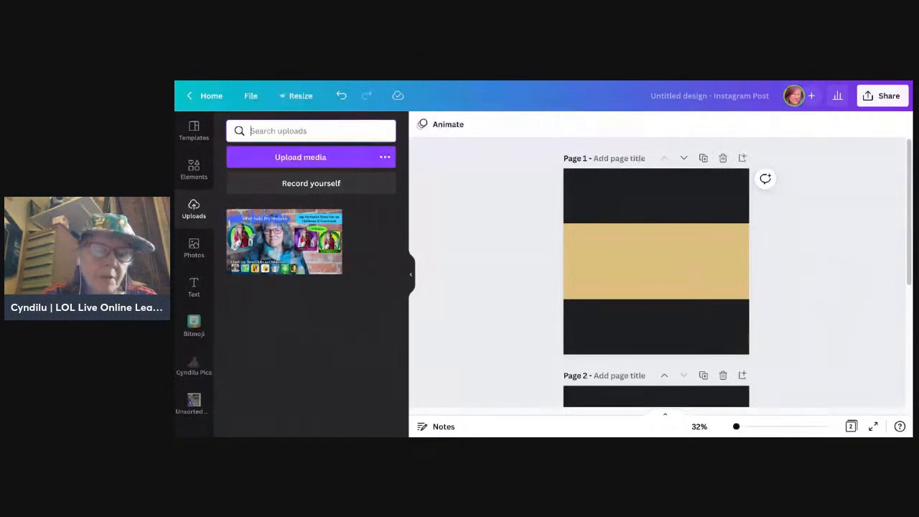
{"action": "type", "text": "cyndilu"}
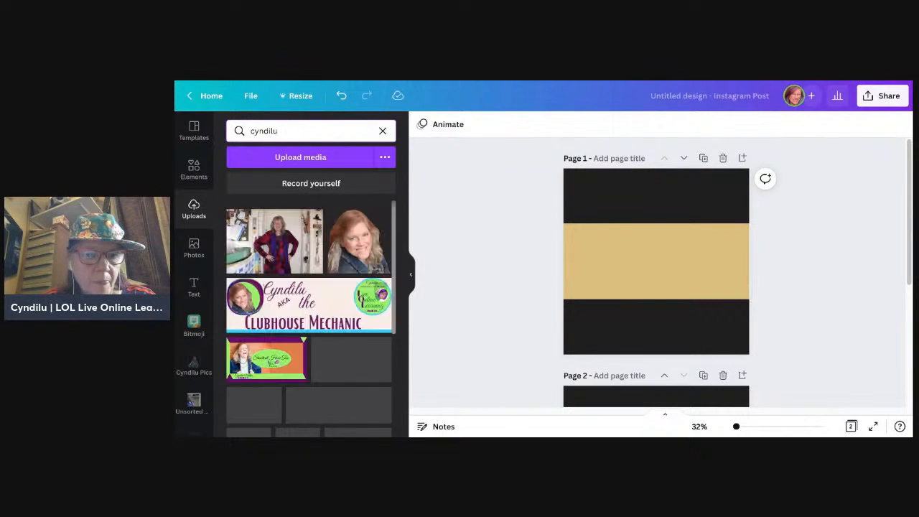
{"action": "scroll", "coordinate": [380, 338], "scroll_direction": "down", "scroll_amount": 2}
{"action": "scroll", "coordinate": [380, 348], "scroll_direction": "down", "scroll_amount": 4}
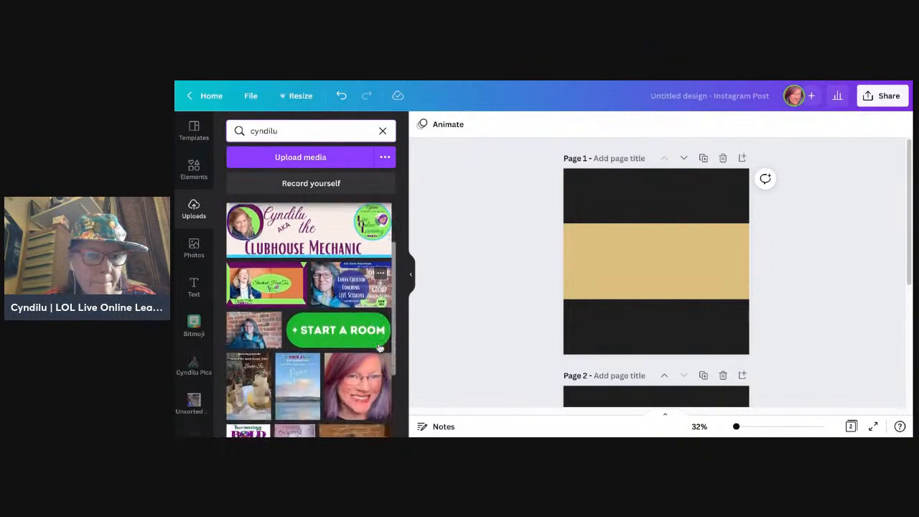
{"action": "scroll", "coordinate": [305, 296], "scroll_direction": "down", "scroll_amount": 2}
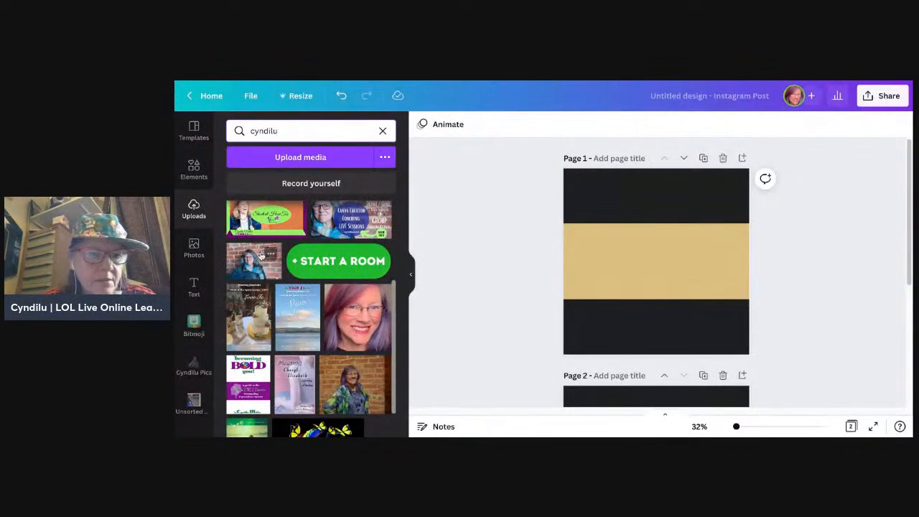
{"action": "left_click_drag", "start_coordinate": [252, 263], "coordinate": [641, 251]}
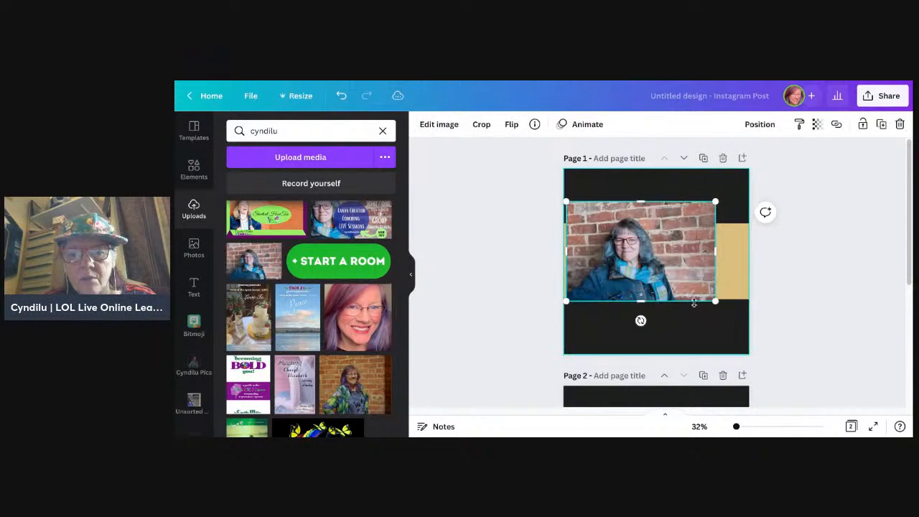
Step: Scale the brick-wall photo to the full page width and crop its upper and lower edges to the tan rectangle's height
{"action": "left_click_drag", "start_coordinate": [718, 303], "coordinate": [749, 324]}
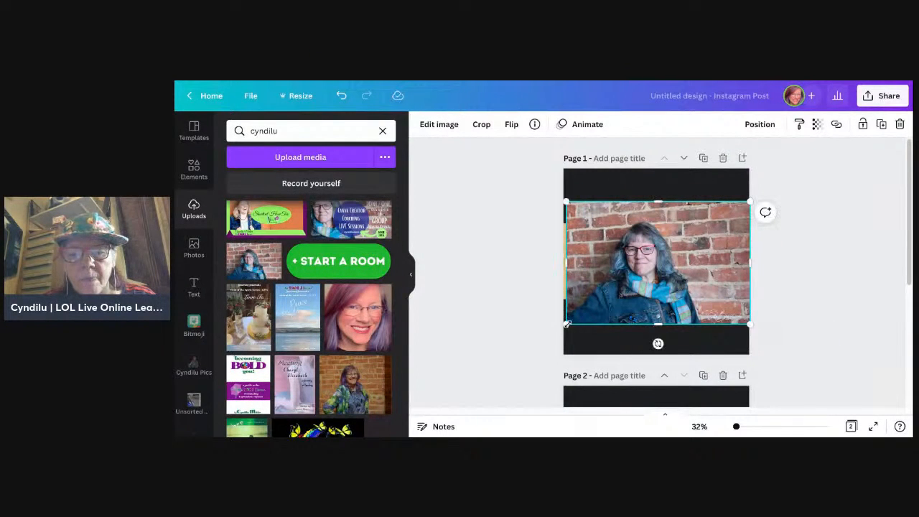
{"action": "left_click_drag", "start_coordinate": [567, 324], "coordinate": [564, 326]}
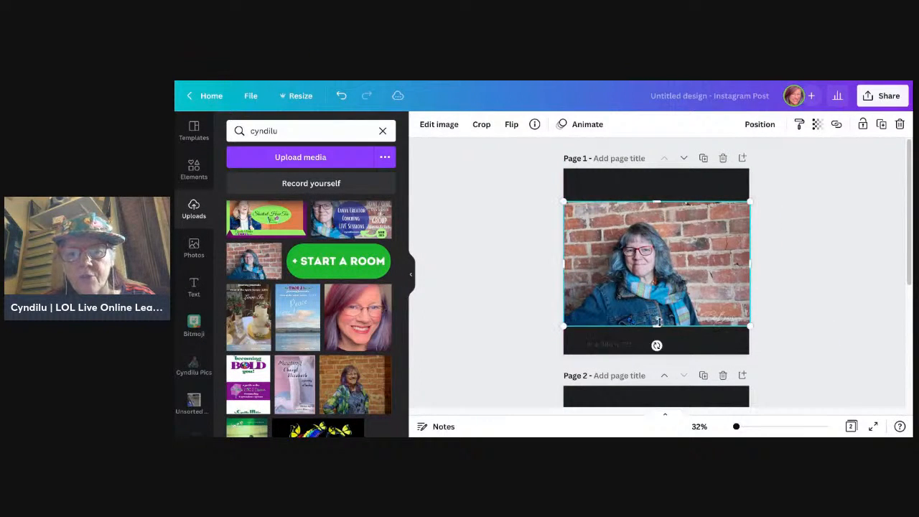
{"action": "left_click_drag", "start_coordinate": [659, 323], "coordinate": [659, 323]}
{"action": "left_click_drag", "start_coordinate": [657, 201], "coordinate": [657, 223]}
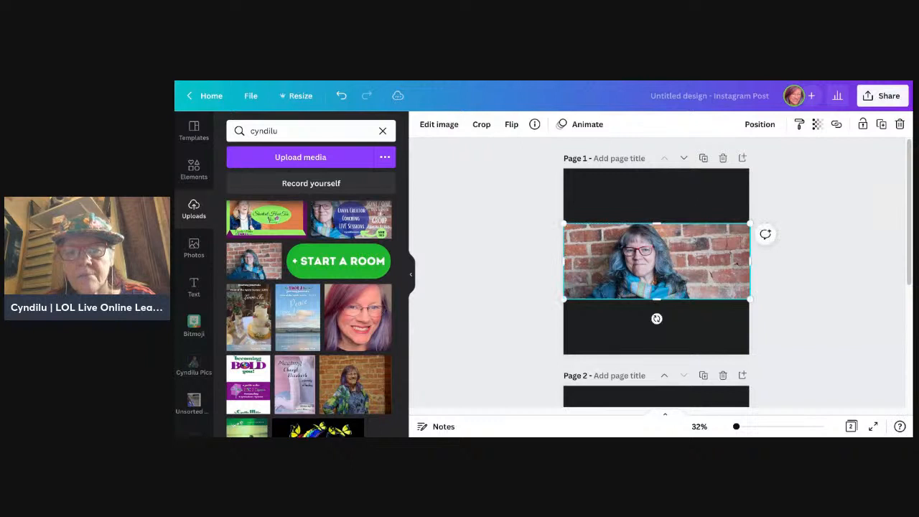
Step: Enlarge the brick-wall photo inside its crop frame so the face sits left of centre in the banner
{"action": "left_click", "coordinate": [812, 291]}
{"action": "double_click", "coordinate": [667, 270]}
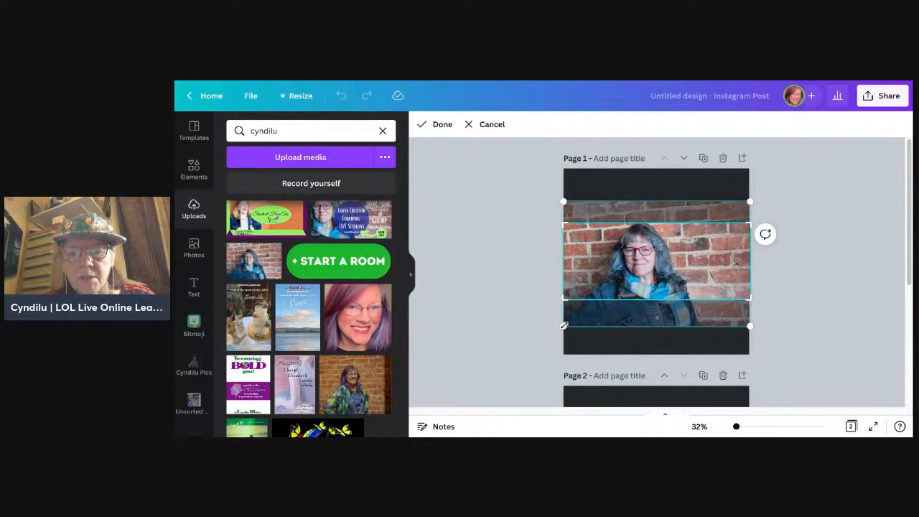
{"action": "left_click_drag", "start_coordinate": [564, 325], "coordinate": [527, 352]}
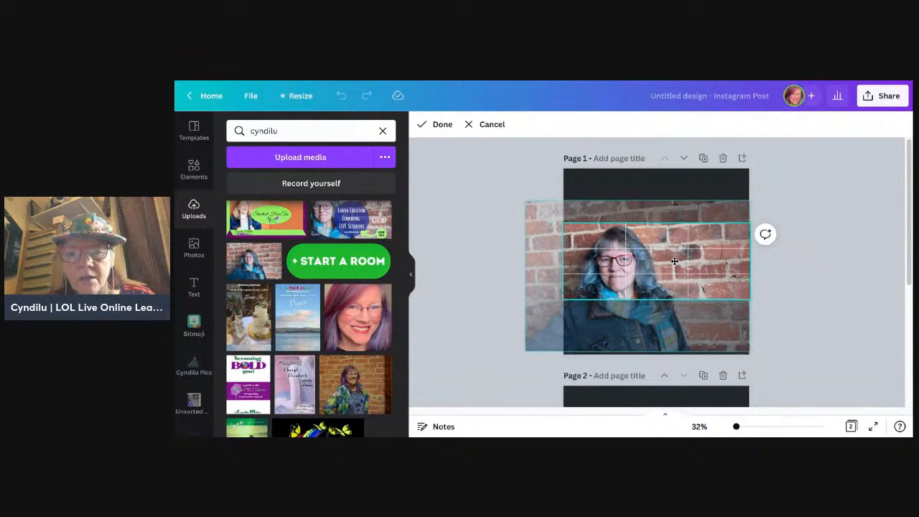
{"action": "left_click", "coordinate": [823, 288]}
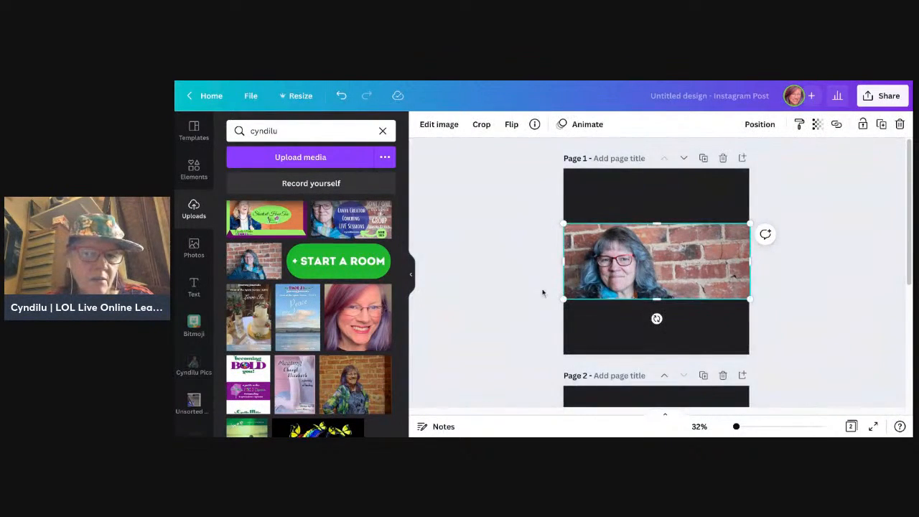
Step: Look through the uploaded images and search the uploads for "audio"
{"action": "scroll", "coordinate": [363, 367], "scroll_direction": "down", "scroll_amount": 1}
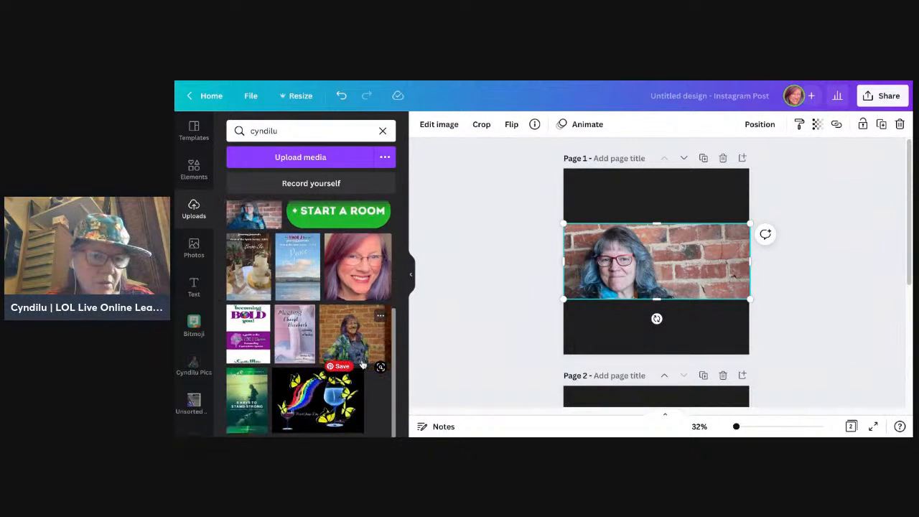
{"action": "scroll", "coordinate": [363, 366], "scroll_direction": "up", "scroll_amount": 4}
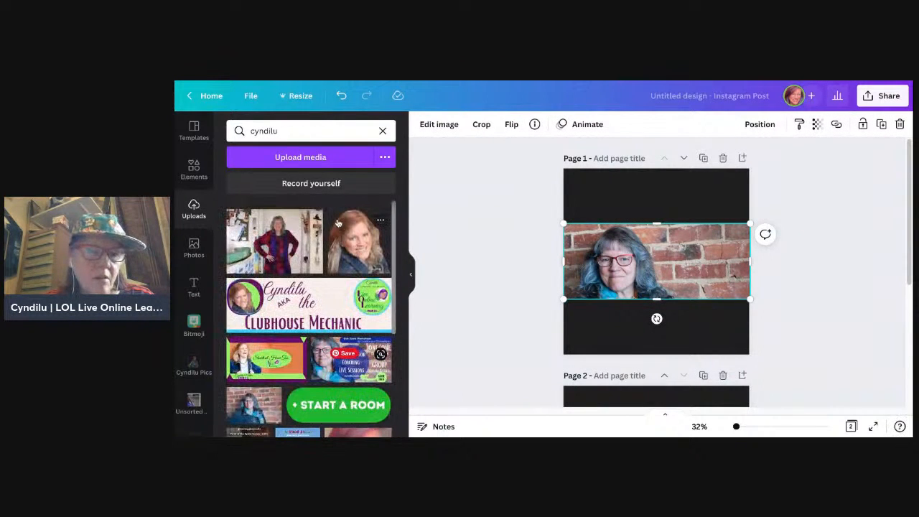
{"action": "left_click", "coordinate": [314, 136]}
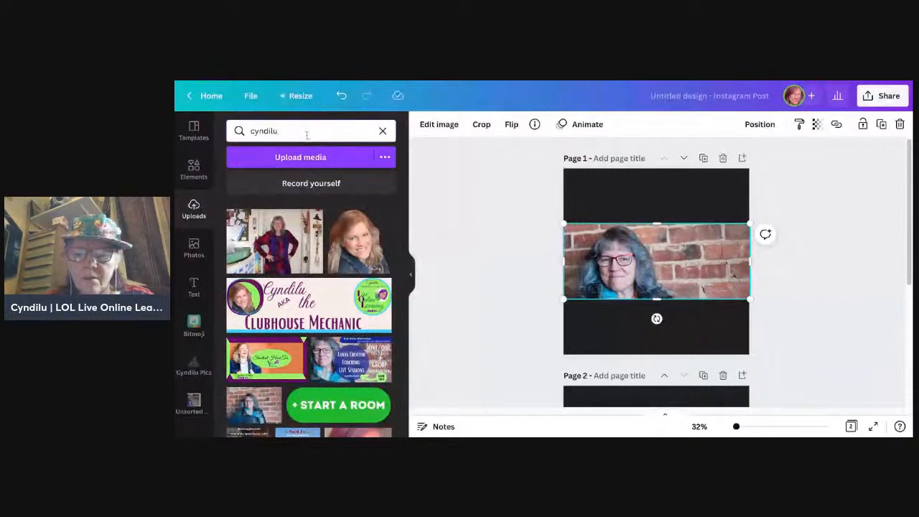
{"action": "key", "text": "BackSpace"}
{"action": "key", "text": "BackSpace"}
{"action": "key", "text": "BackSpace"}
{"action": "key", "text": "BackSpace"}
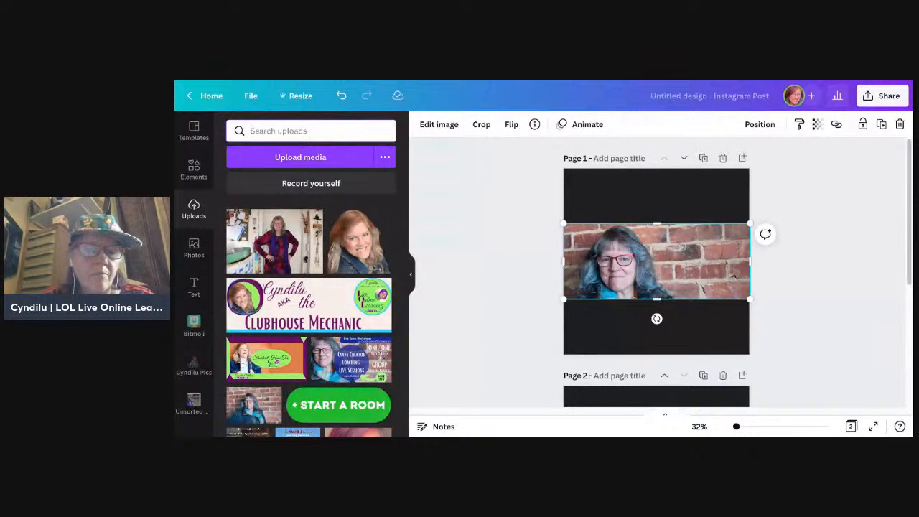
{"action": "type", "text": "audio"}
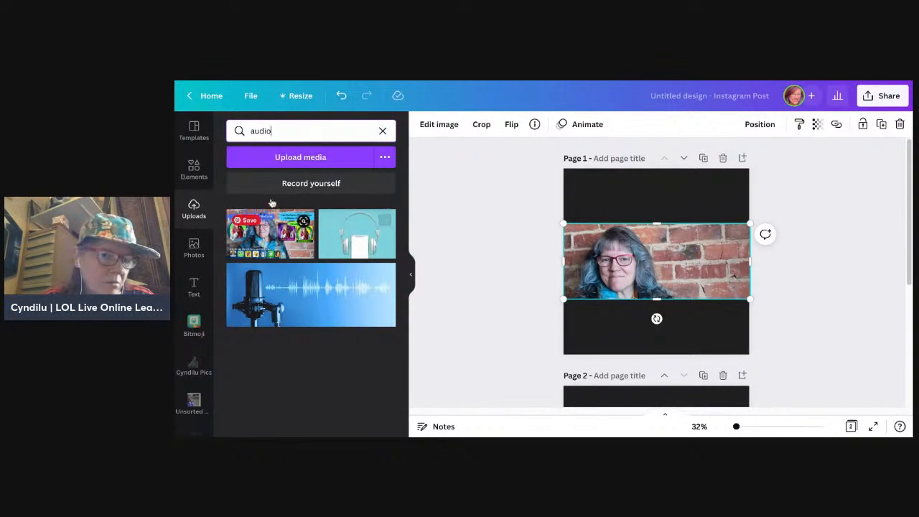
Step: Clear the upload search and browse the uploaded images for sound-wave graphics
{"action": "double_click", "coordinate": [297, 126]}
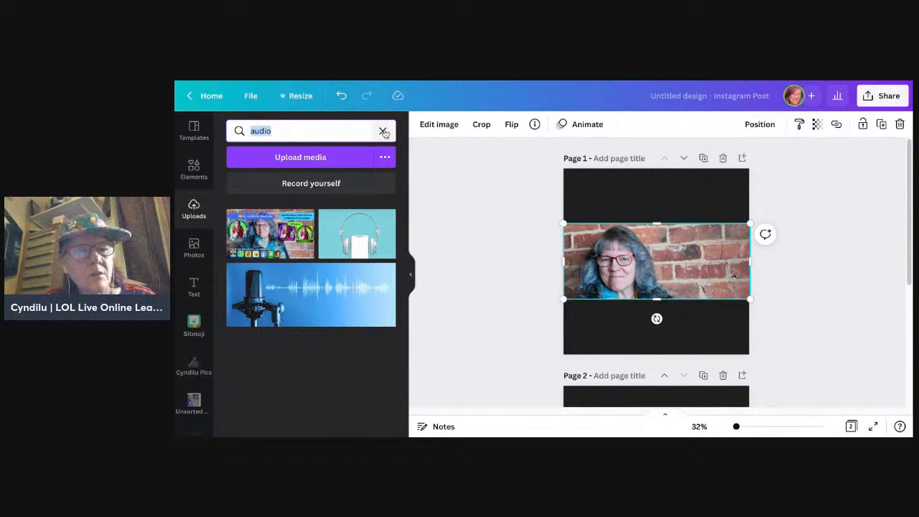
{"action": "left_click", "coordinate": [383, 131]}
{"action": "scroll", "coordinate": [352, 348], "scroll_direction": "down", "scroll_amount": 10}
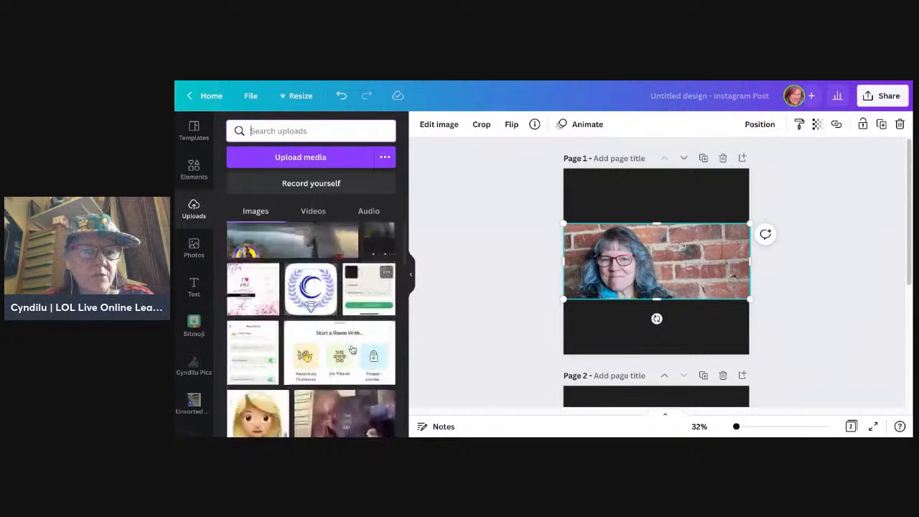
{"action": "scroll", "coordinate": [352, 348], "scroll_direction": "down", "scroll_amount": 2}
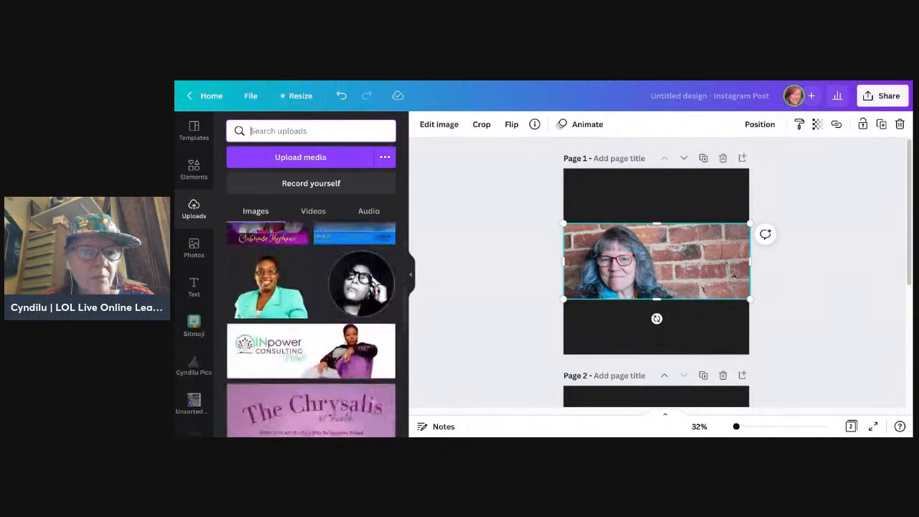
{"action": "scroll", "coordinate": [311, 330], "scroll_direction": "down", "scroll_amount": 1}
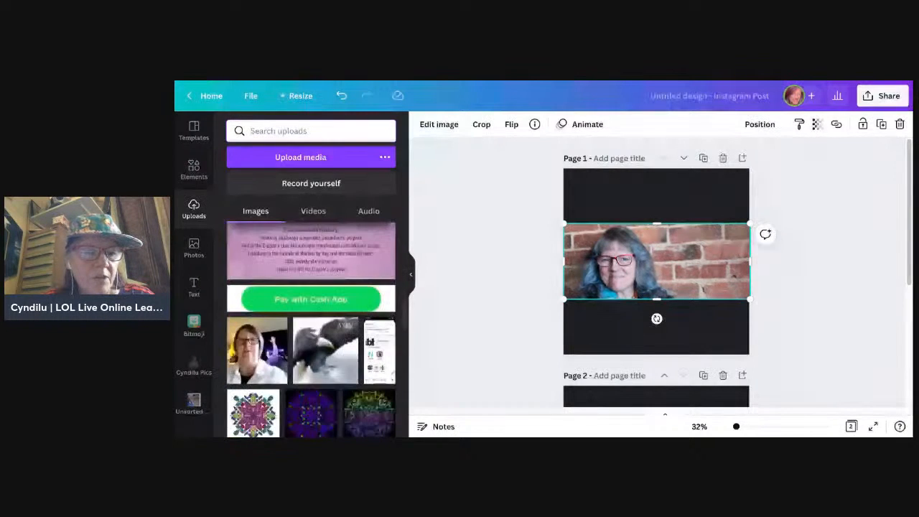
{"action": "scroll", "coordinate": [311, 330], "scroll_direction": "down", "scroll_amount": 5}
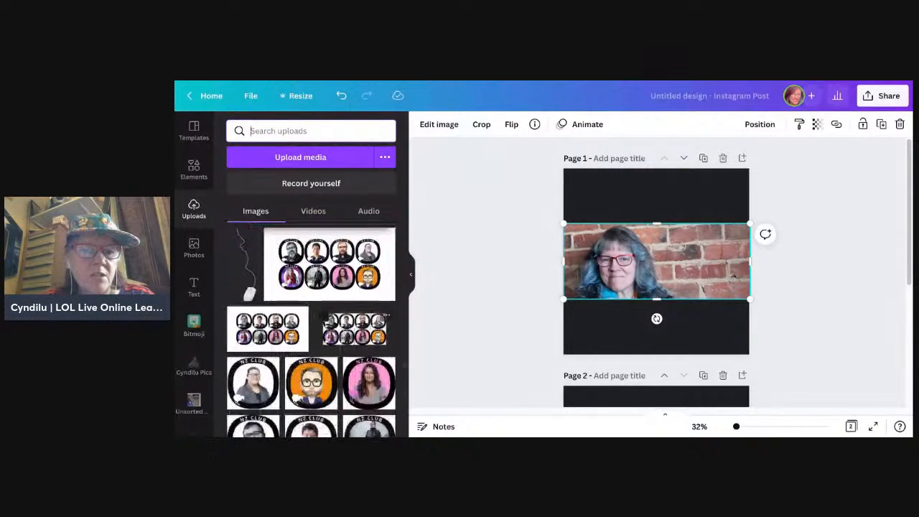
{"action": "scroll", "coordinate": [311, 331], "scroll_direction": "down", "scroll_amount": 2}
{"action": "scroll", "coordinate": [311, 330], "scroll_direction": "down", "scroll_amount": 10}
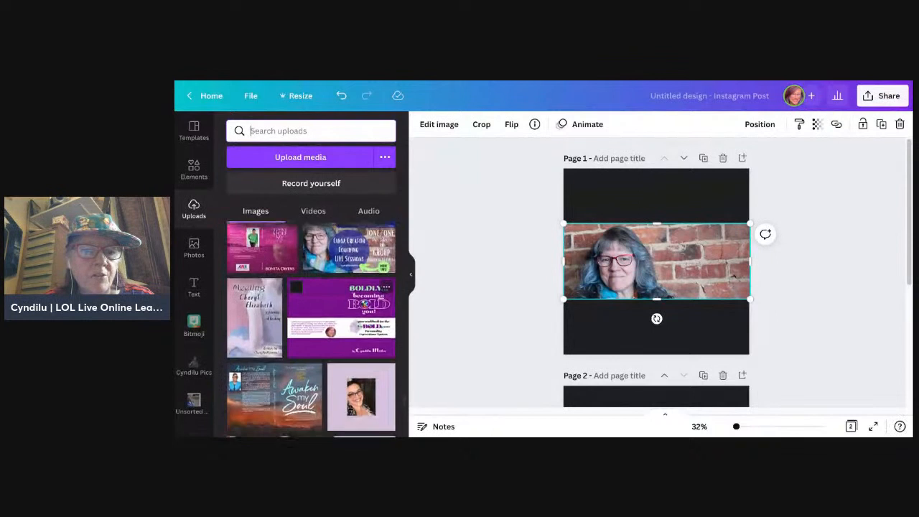
{"action": "scroll", "coordinate": [311, 330], "scroll_direction": "down", "scroll_amount": 3}
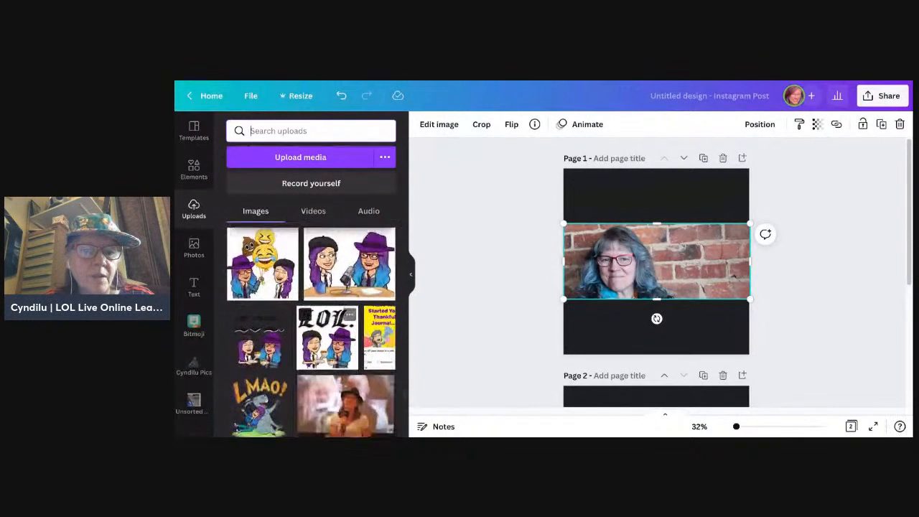
{"action": "scroll", "coordinate": [360, 316], "scroll_direction": "down", "scroll_amount": 2}
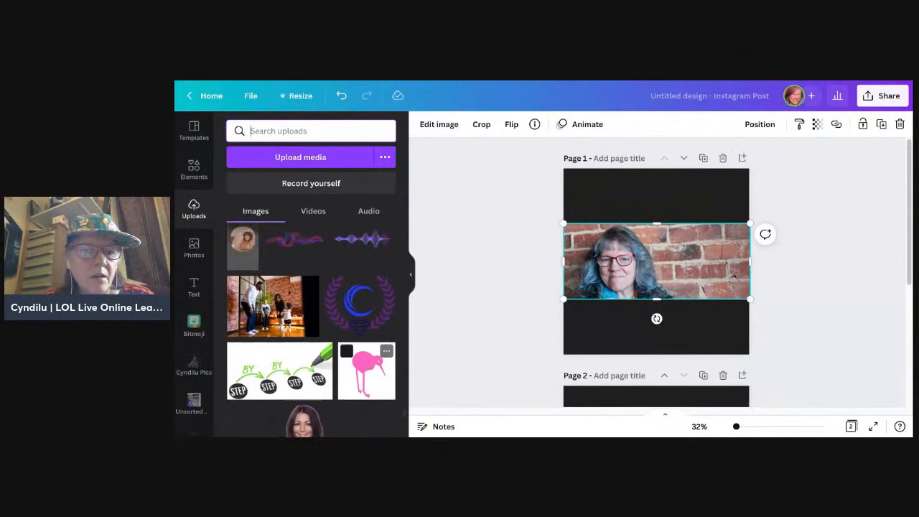
{"action": "scroll", "coordinate": [312, 330], "scroll_direction": "up", "scroll_amount": 3}
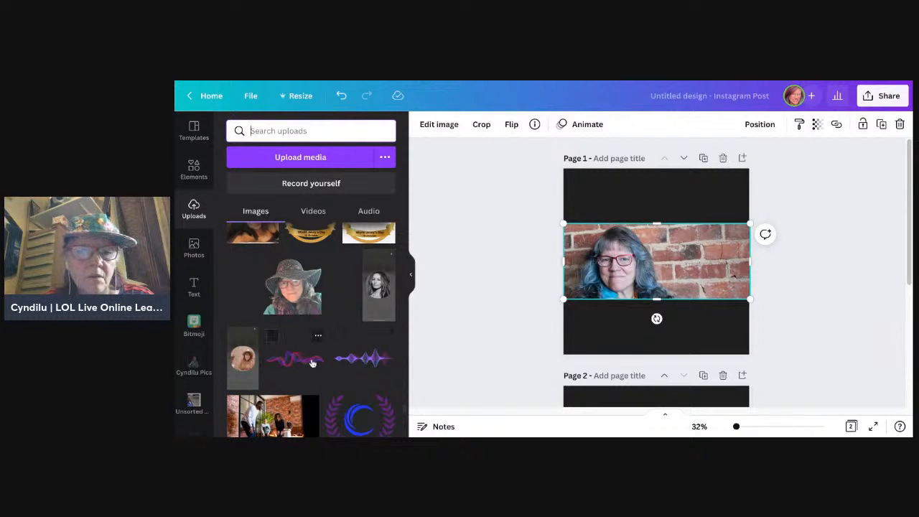
Step: Place the pink-purple wavy line graphic on page 1, scale it down, and position it over the bricks beside the face
{"action": "left_click", "coordinate": [313, 364]}
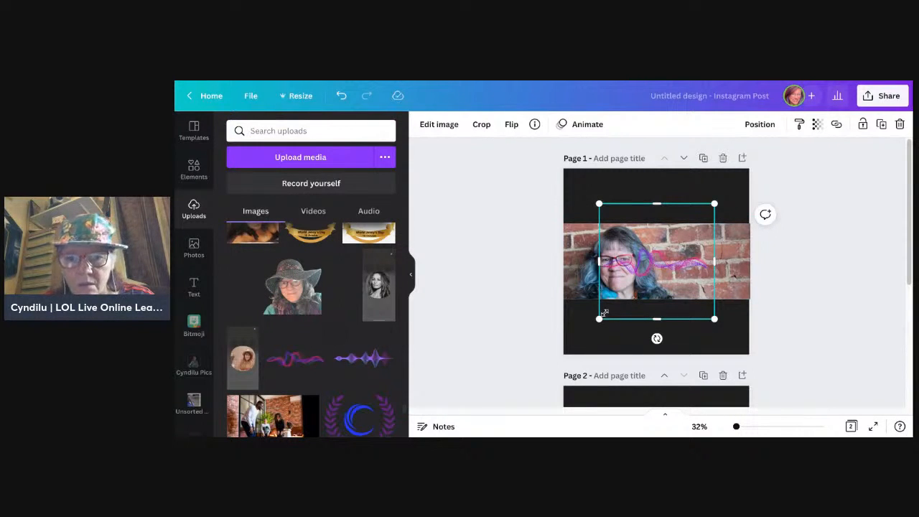
{"action": "left_click_drag", "start_coordinate": [599, 320], "coordinate": [636, 282]}
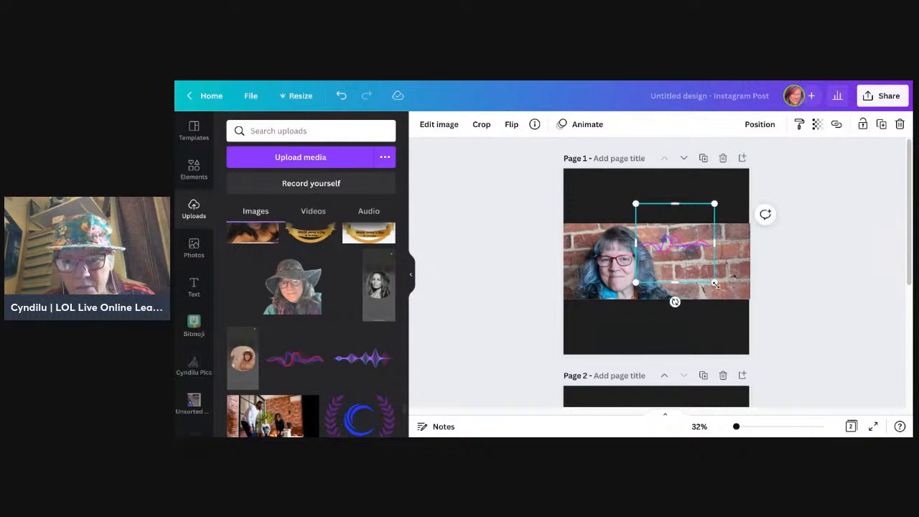
{"action": "left_click_drag", "start_coordinate": [716, 285], "coordinate": [738, 306]}
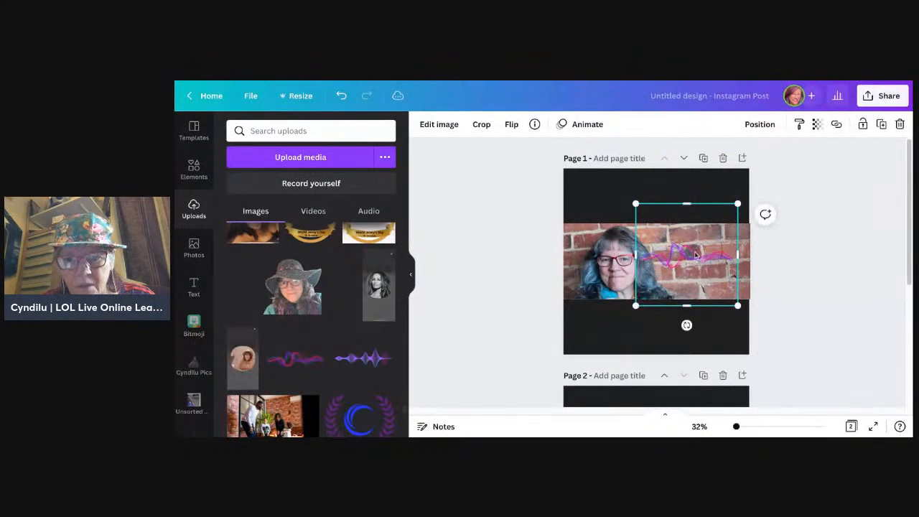
{"action": "mouse_move", "coordinate": [696, 259]}
{"action": "left_mouse_down"}
{"action": "mouse_move", "coordinate": [706, 252]}
{"action": "mouse_move", "coordinate": [690, 260]}
{"action": "left_mouse_up"}
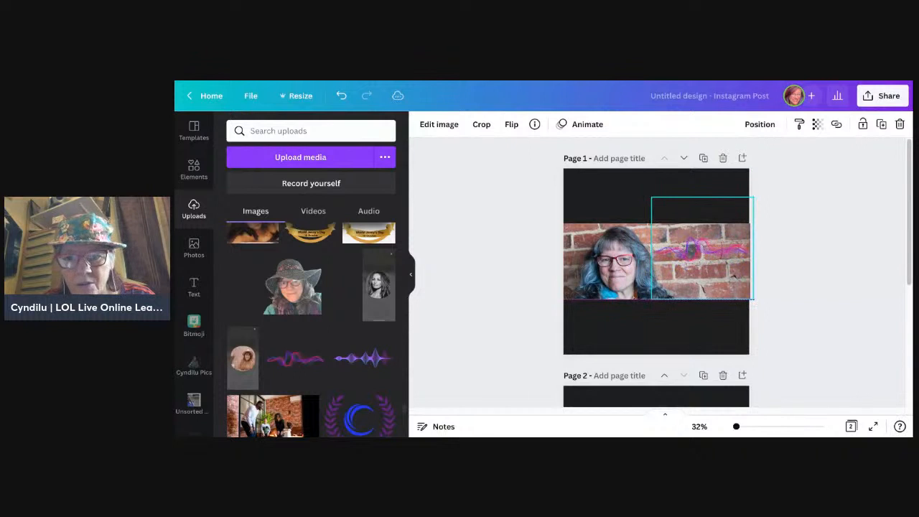
Step: Add the blue-purple sound-wave graphic beside the face, crop its empty upper and lower areas, and shift it slightly upward
{"action": "left_click", "coordinate": [368, 359]}
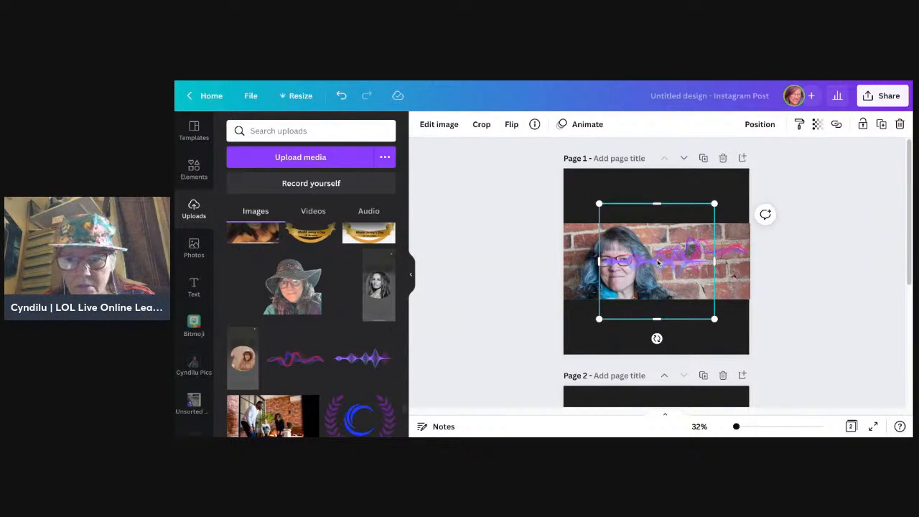
{"action": "left_click_drag", "start_coordinate": [658, 263], "coordinate": [708, 268]}
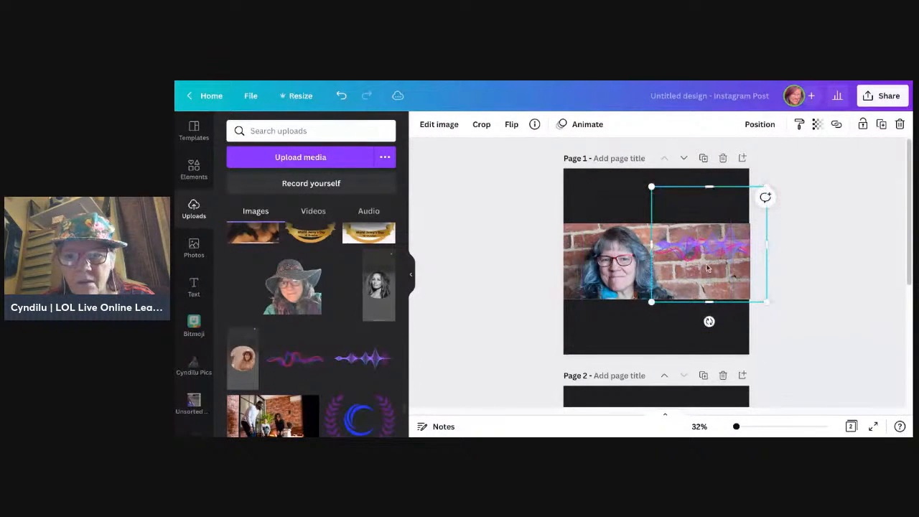
{"action": "left_click", "coordinate": [794, 306]}
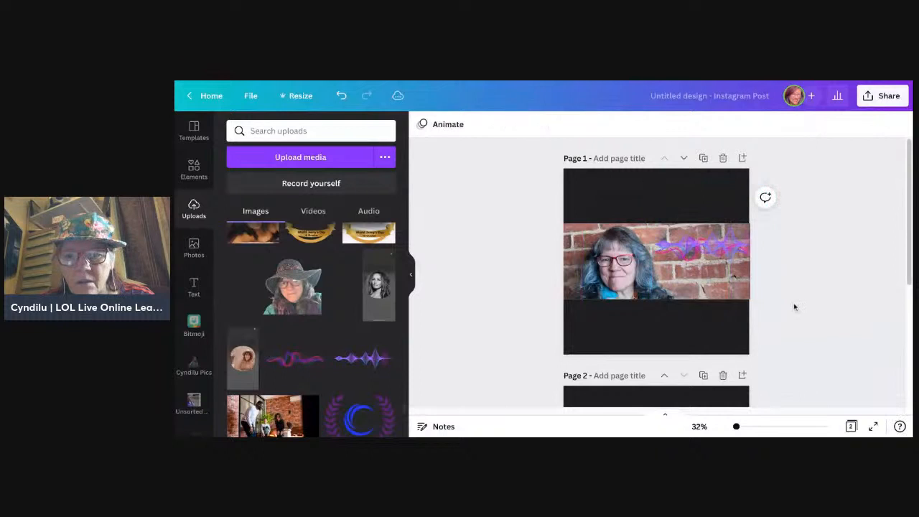
{"action": "left_click", "coordinate": [709, 248]}
{"action": "left_click_drag", "start_coordinate": [709, 302], "coordinate": [710, 257]}
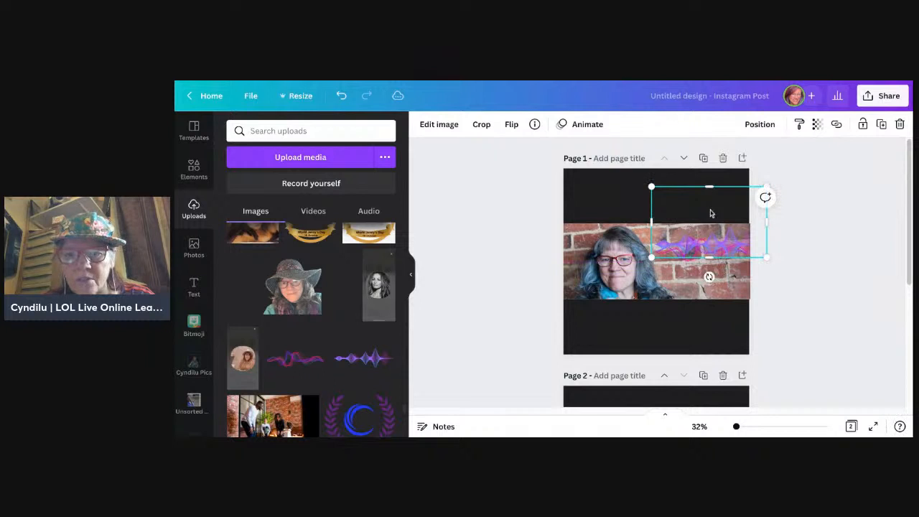
{"action": "left_click_drag", "start_coordinate": [712, 187], "coordinate": [714, 224]}
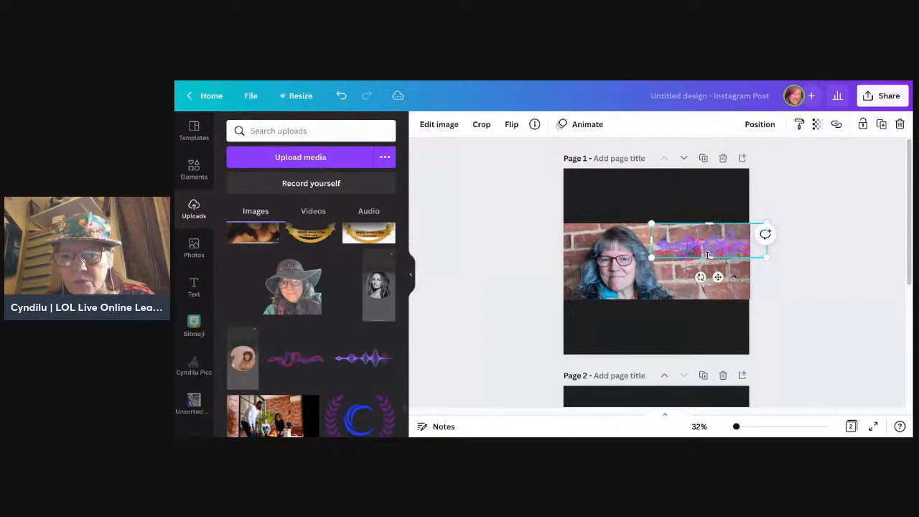
{"action": "left_click_drag", "start_coordinate": [709, 256], "coordinate": [725, 240]}
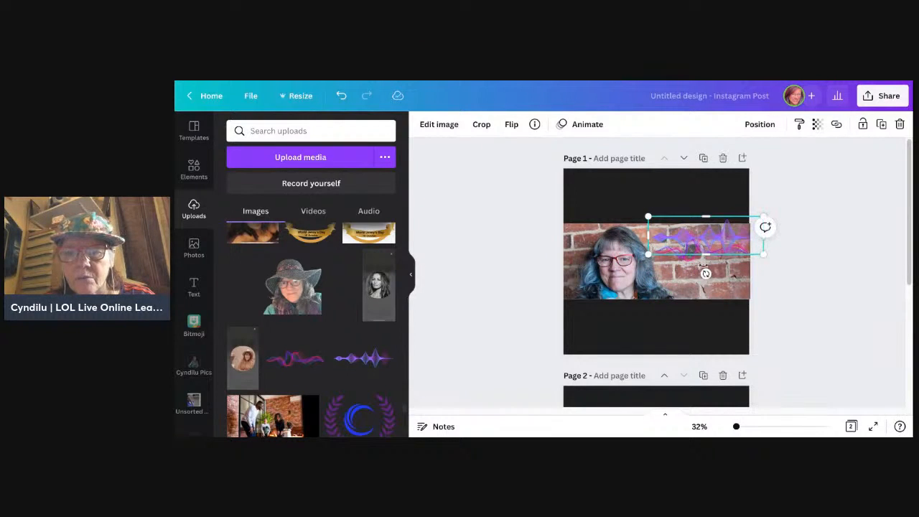
Step: Crop the empty areas above and below the pink-purple wavy line graphic
{"action": "left_click", "coordinate": [692, 275]}
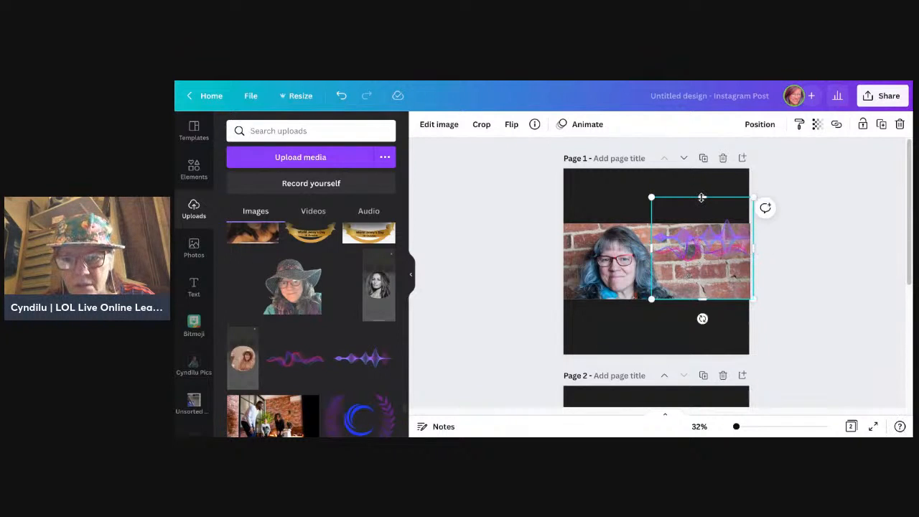
{"action": "left_click_drag", "start_coordinate": [701, 197], "coordinate": [702, 228]}
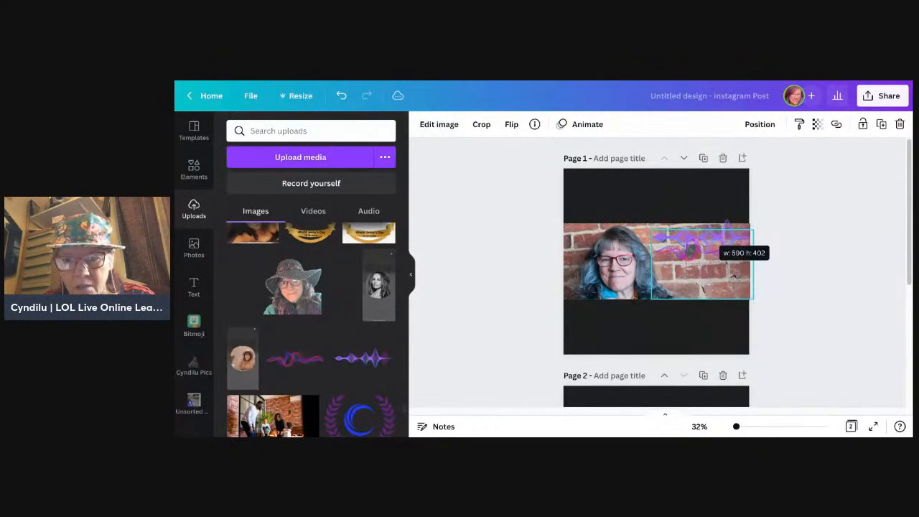
{"action": "left_click_drag", "start_coordinate": [699, 296], "coordinate": [702, 267]}
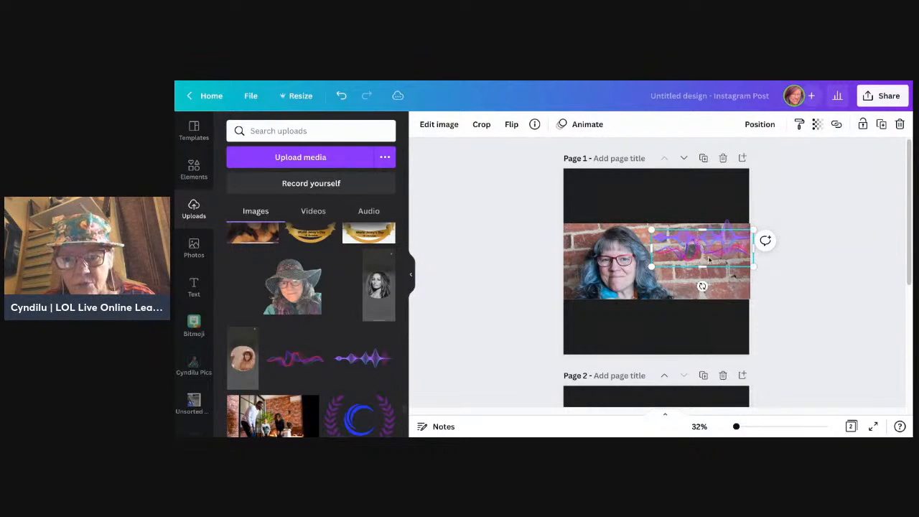
{"action": "left_click", "coordinate": [829, 289]}
Step: Stack the two wave graphics over the bricks, with the blue-purple sound wave above the pink-purple one
{"action": "left_click", "coordinate": [733, 266]}
{"action": "left_click_drag", "start_coordinate": [733, 266], "coordinate": [734, 275]}
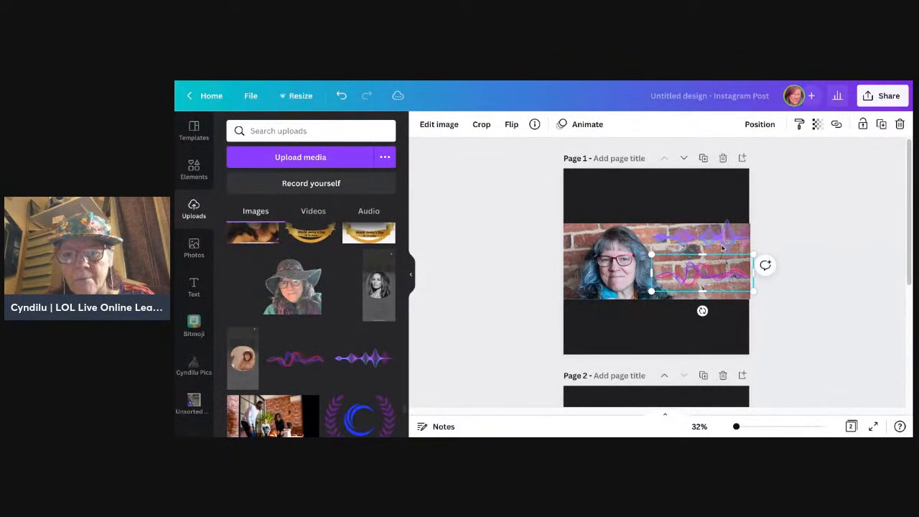
{"action": "left_click_drag", "start_coordinate": [723, 241], "coordinate": [722, 255]}
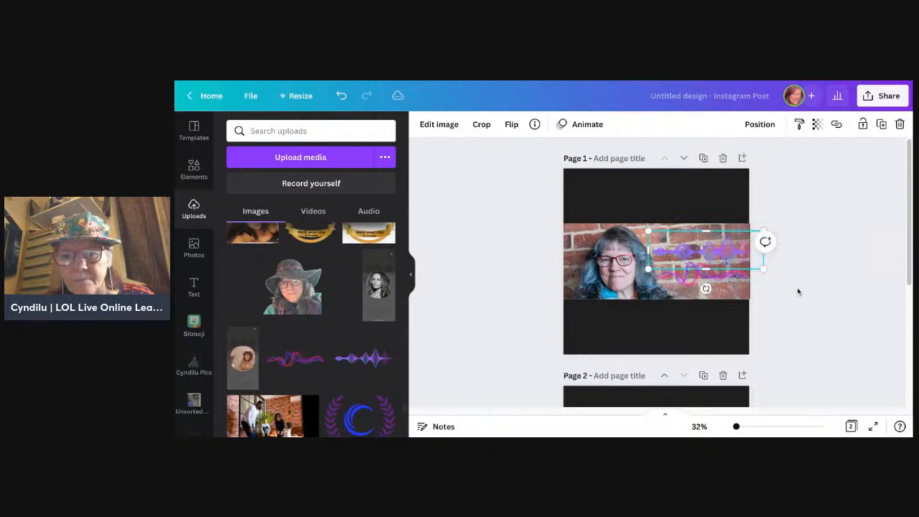
{"action": "left_click", "coordinate": [813, 304]}
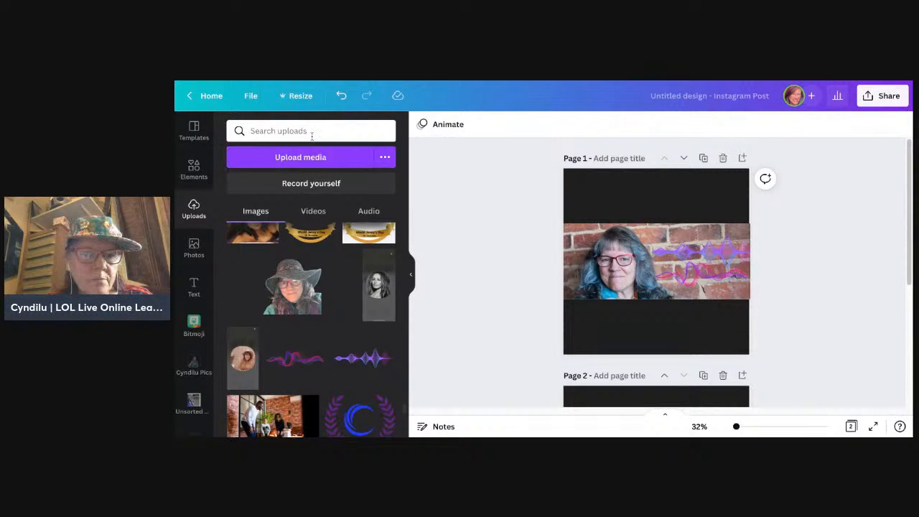
Step: Add a square shape and resize it to cover the brick area from beside the face to the banner's outer edge
{"action": "left_click", "coordinate": [194, 171]}
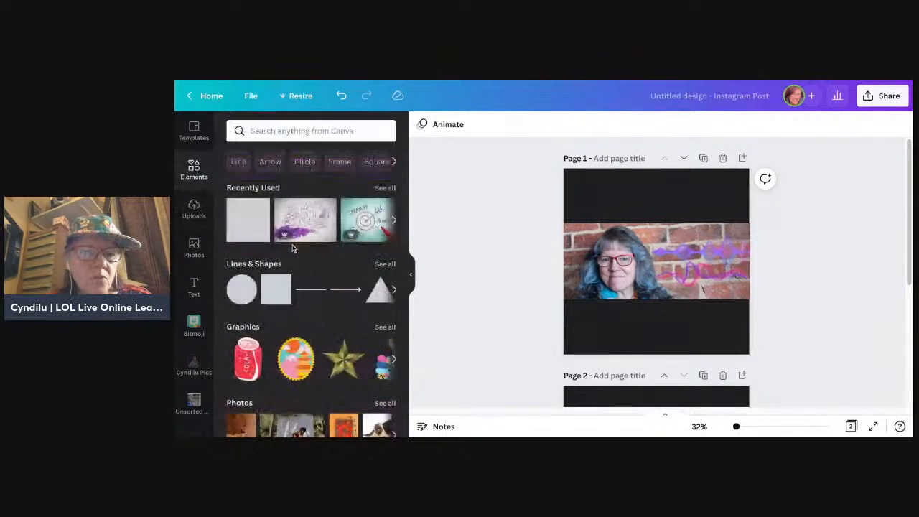
{"action": "left_click", "coordinate": [271, 294]}
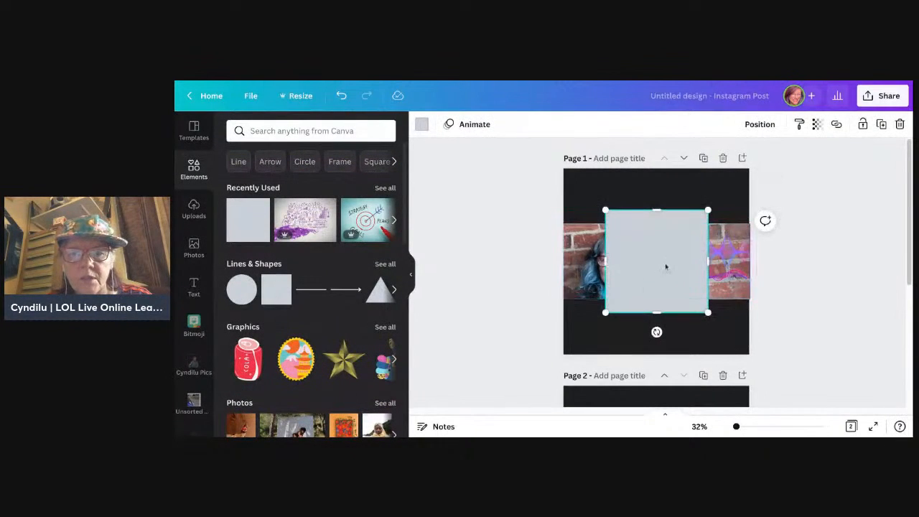
{"action": "left_click_drag", "start_coordinate": [708, 260], "coordinate": [754, 260]}
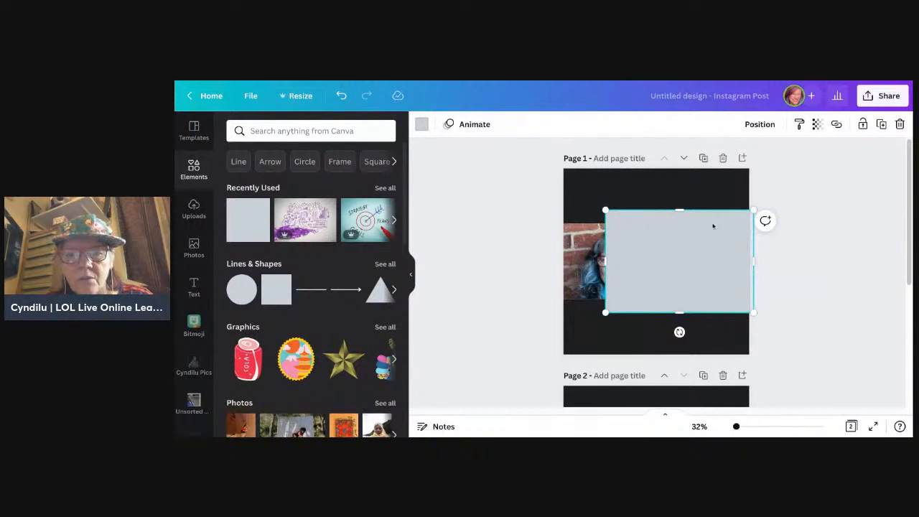
{"action": "left_click_drag", "start_coordinate": [680, 211], "coordinate": [680, 224]}
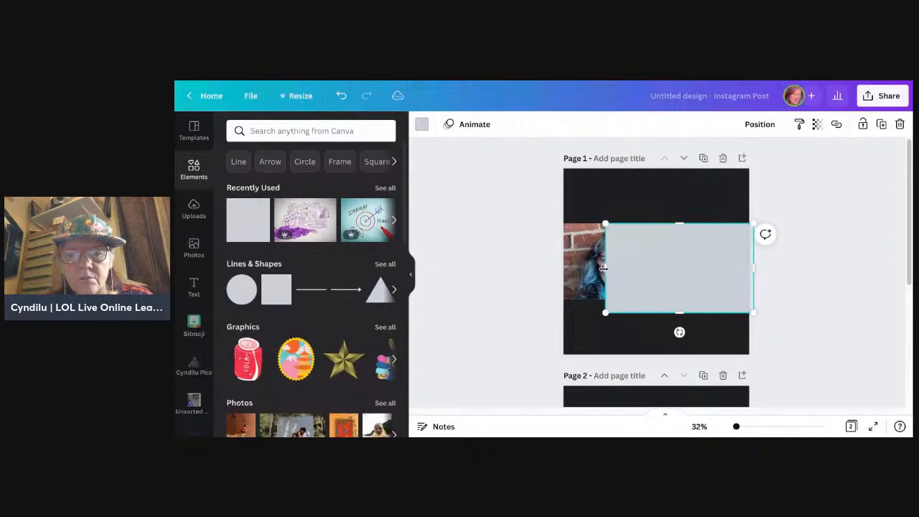
{"action": "left_click_drag", "start_coordinate": [606, 268], "coordinate": [651, 268]}
{"action": "left_click_drag", "start_coordinate": [703, 309], "coordinate": [703, 296]}
{"action": "left_click", "coordinate": [786, 272]}
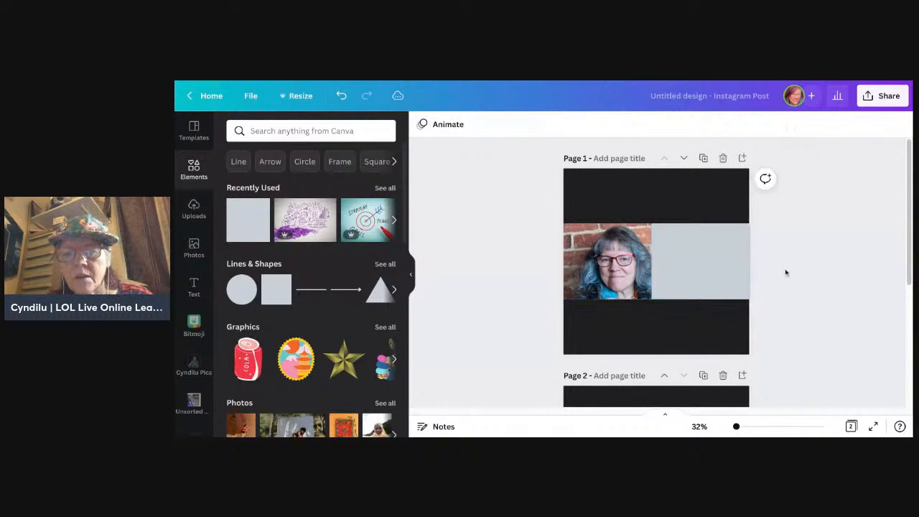
Step: Send the grey rectangle backwards behind both wave graphics and fill it with the tan document colour
{"action": "left_click", "coordinate": [719, 261]}
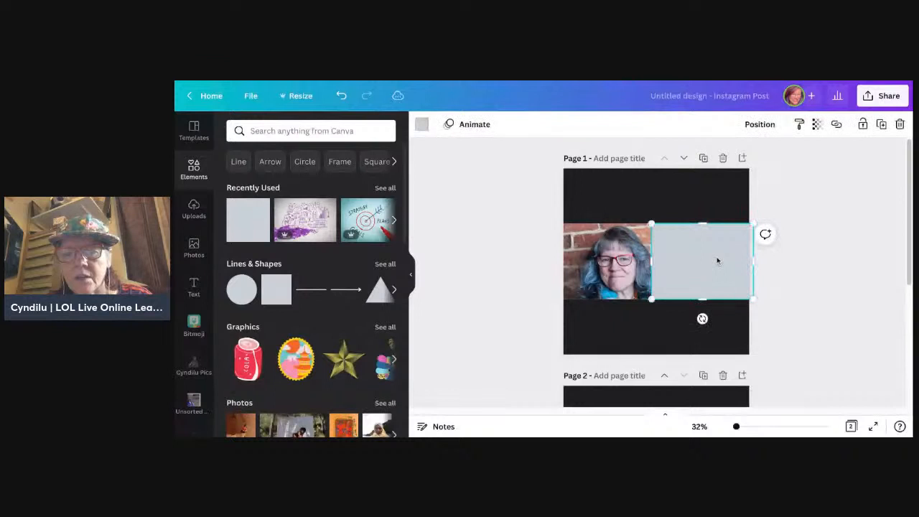
{"action": "left_click", "coordinate": [762, 125]}
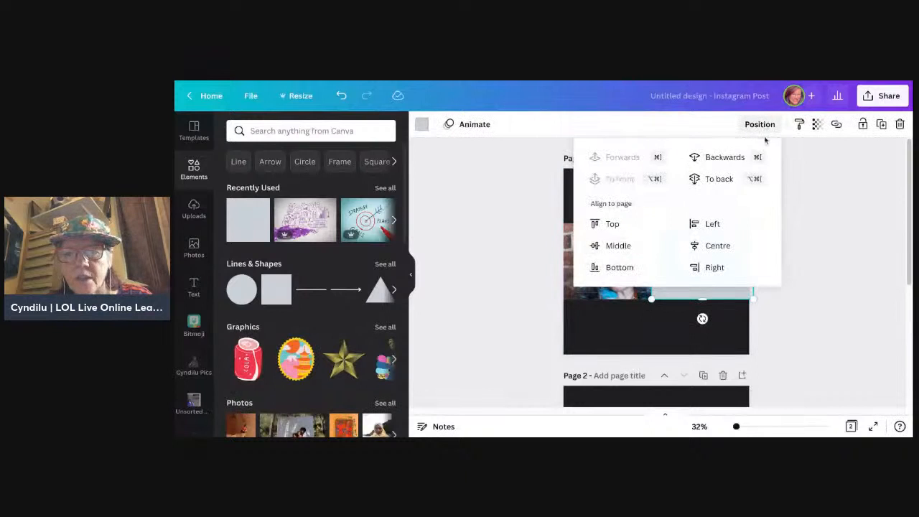
{"action": "left_click", "coordinate": [733, 161]}
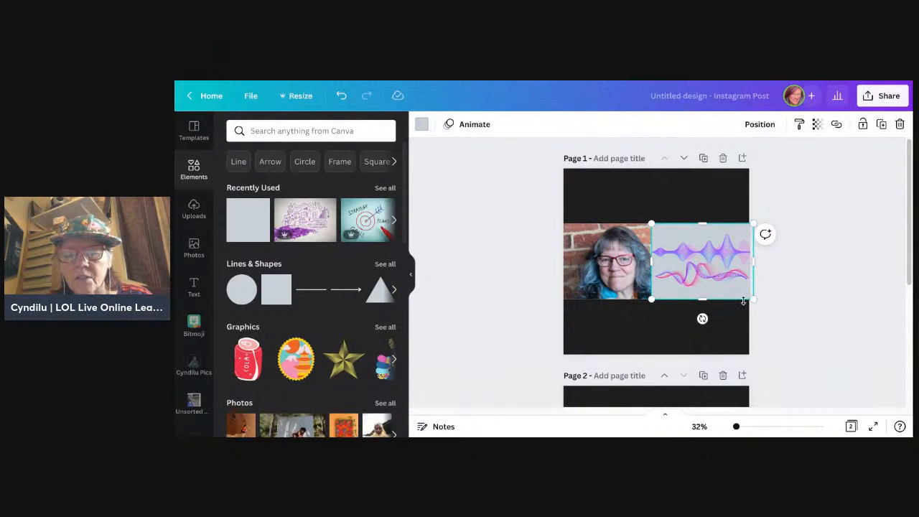
{"action": "left_click", "coordinate": [422, 125]}
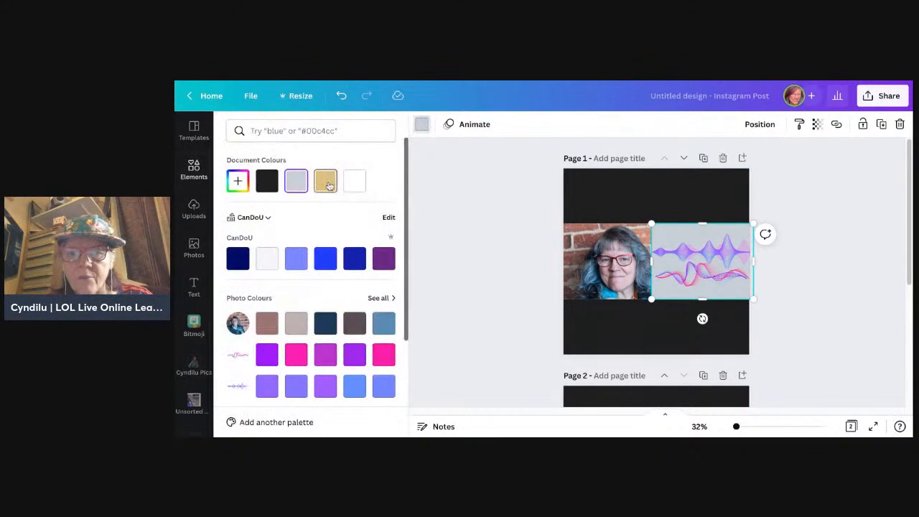
{"action": "left_click", "coordinate": [327, 184]}
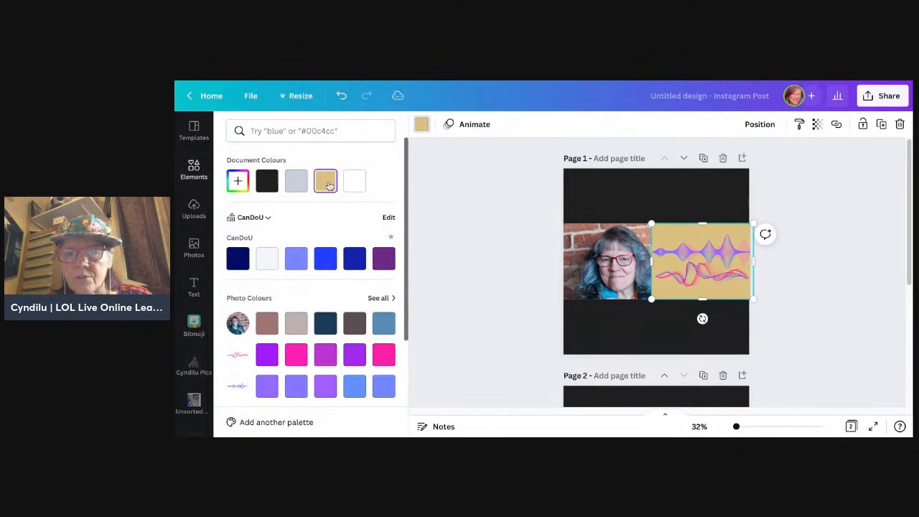
Step: Set the tan rectangle's transparency to 64 so the bricks show through behind the wave graphics, and deselect it
{"action": "left_click", "coordinate": [820, 125]}
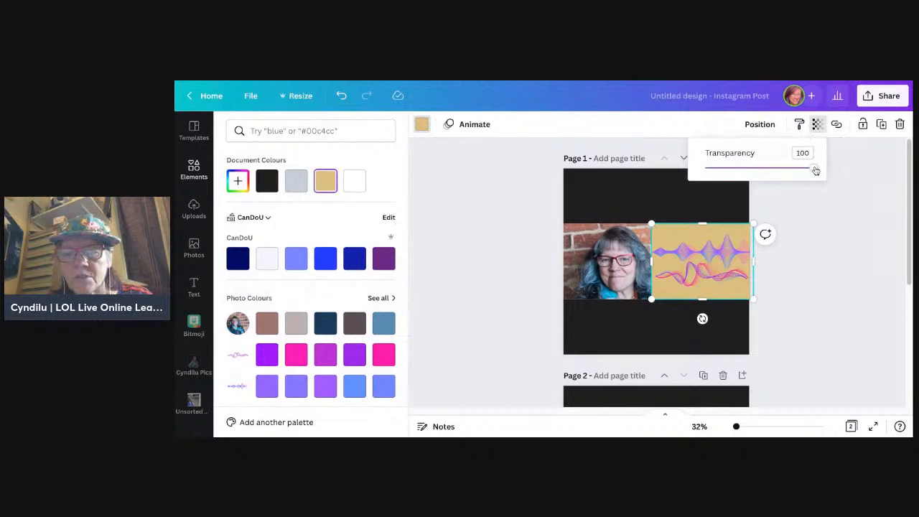
{"action": "left_click_drag", "start_coordinate": [815, 170], "coordinate": [775, 168]}
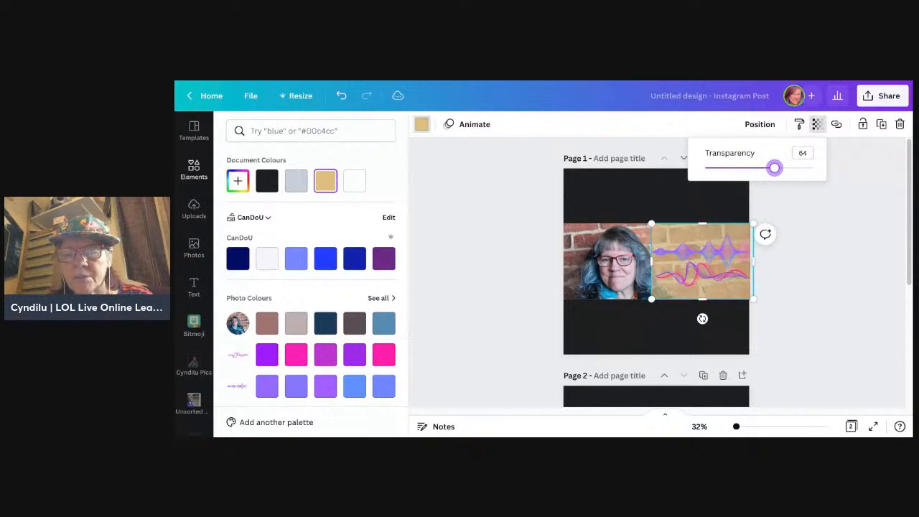
{"action": "left_click", "coordinate": [837, 338]}
{"action": "left_click", "coordinate": [845, 308]}
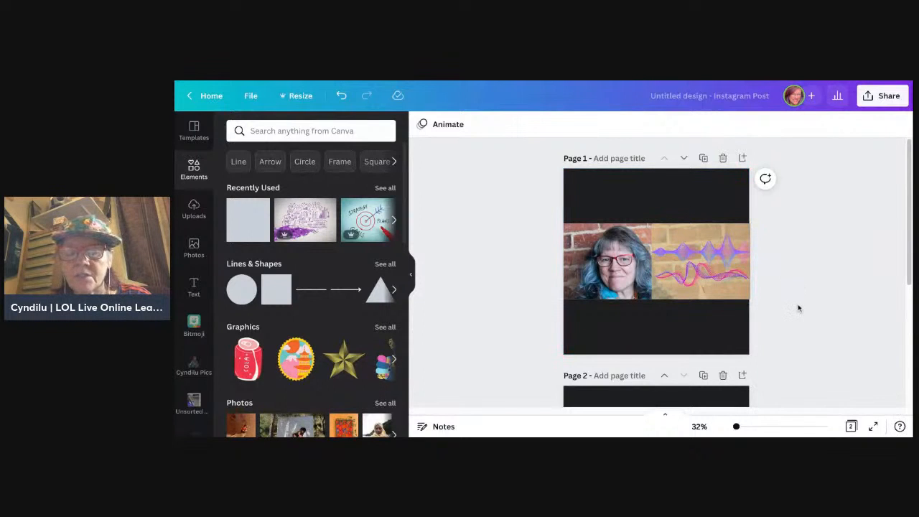
Step: Rename the untitled design as Owwll Banner
{"action": "scroll", "coordinate": [798, 308], "scroll_direction": "down", "scroll_amount": 1}
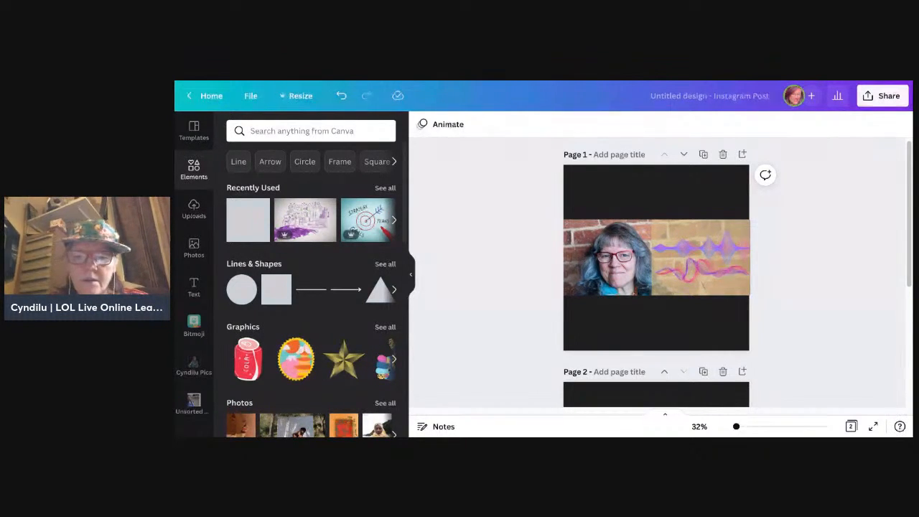
{"action": "left_click", "coordinate": [704, 95]}
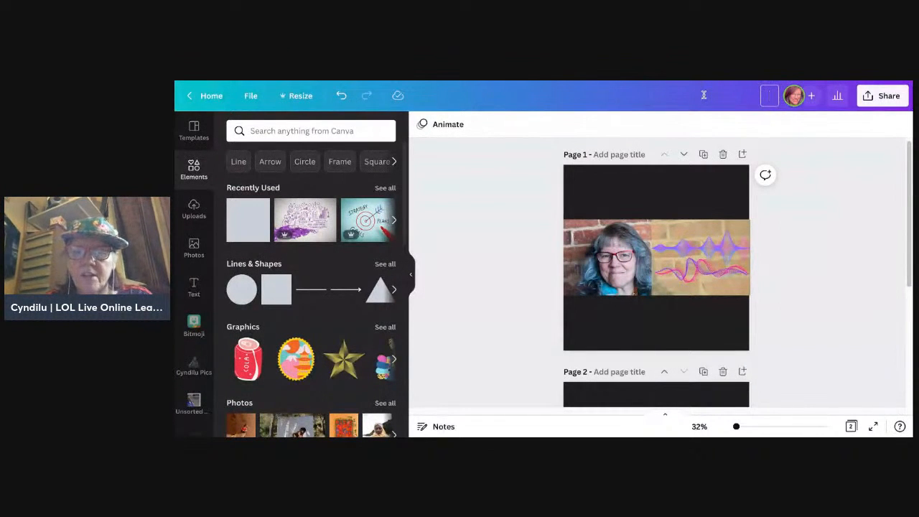
{"action": "type", "text": "Oww"}
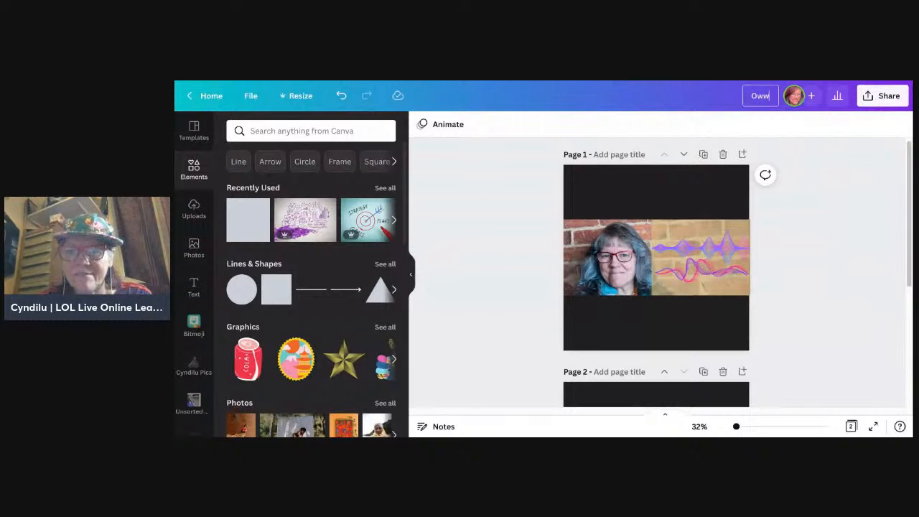
{"action": "type", "text": "ll Banner"}
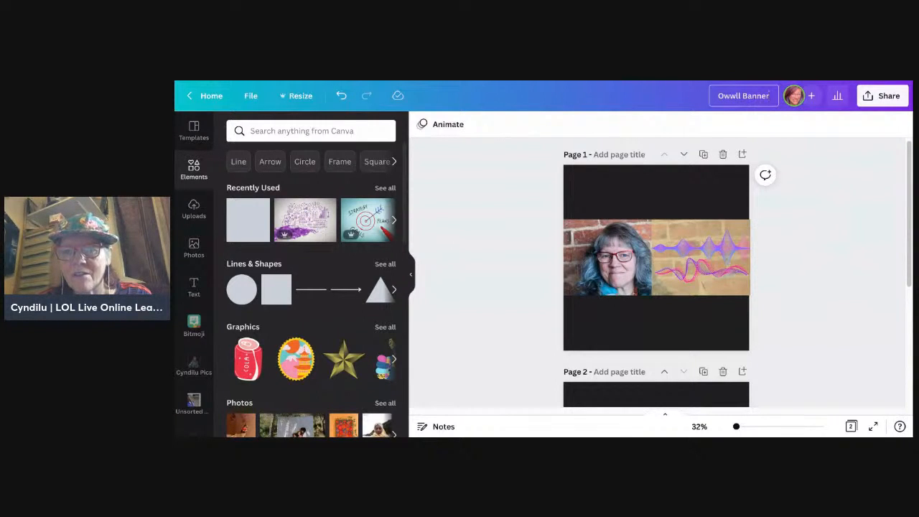
{"action": "key", "text": "Return"}
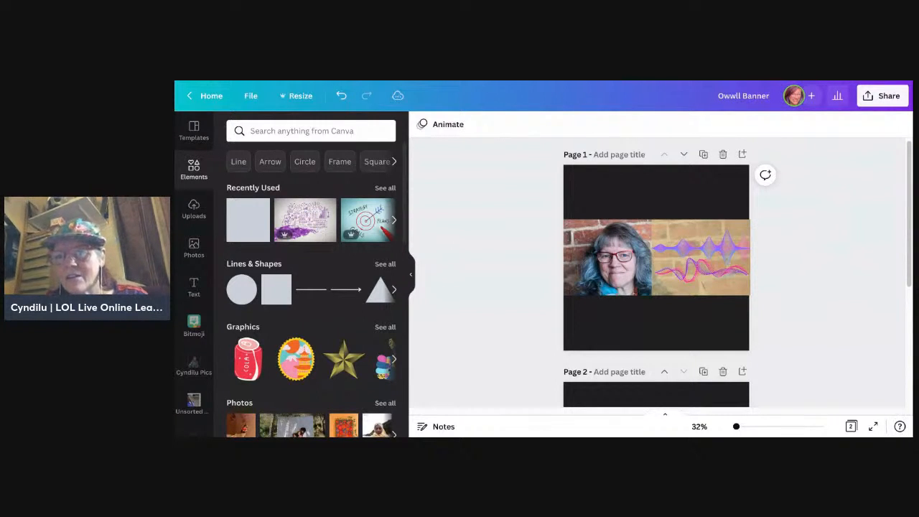
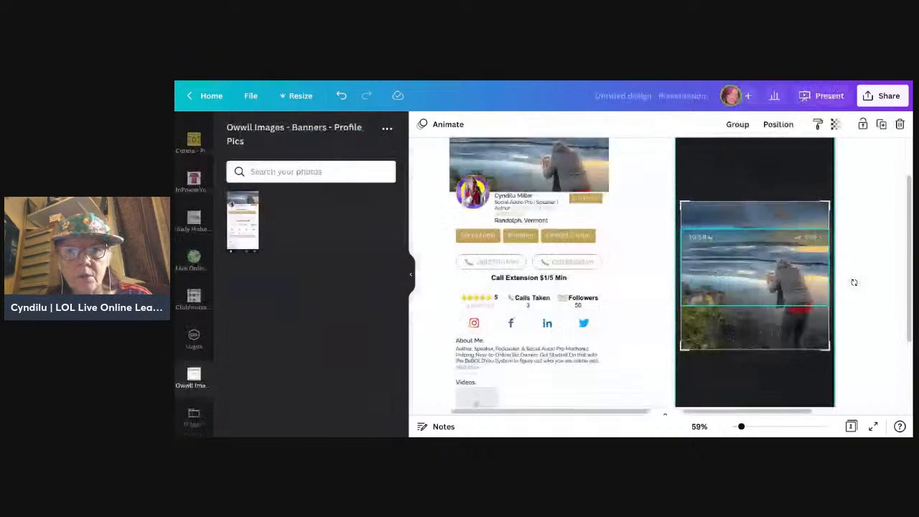
Step: Move the seascape profile screenshot to the page's left edge and the photo-crop screenshot with its overlay to the page's centre
{"action": "scroll", "coordinate": [601, 320], "scroll_direction": "down", "scroll_amount": 2}
{"action": "scroll", "coordinate": [601, 320], "scroll_direction": "down", "scroll_amount": 1}
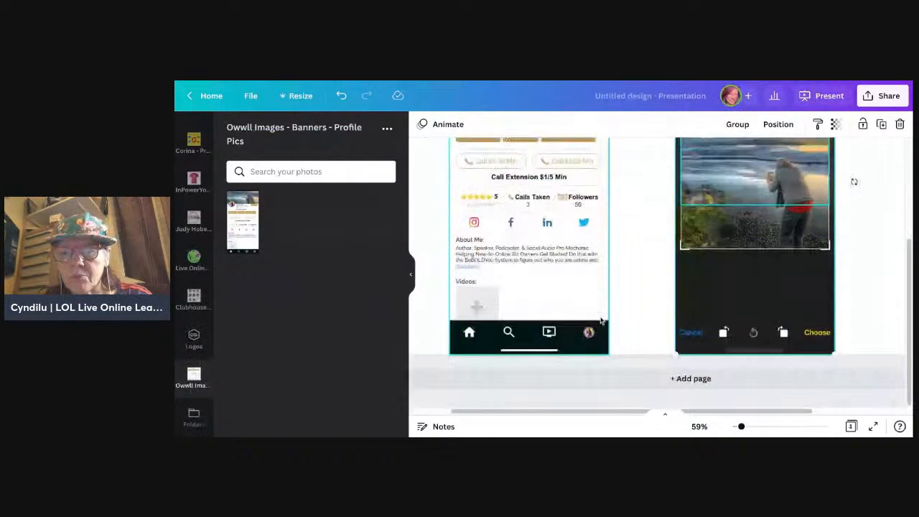
{"action": "scroll", "coordinate": [602, 320], "scroll_direction": "up", "scroll_amount": 3}
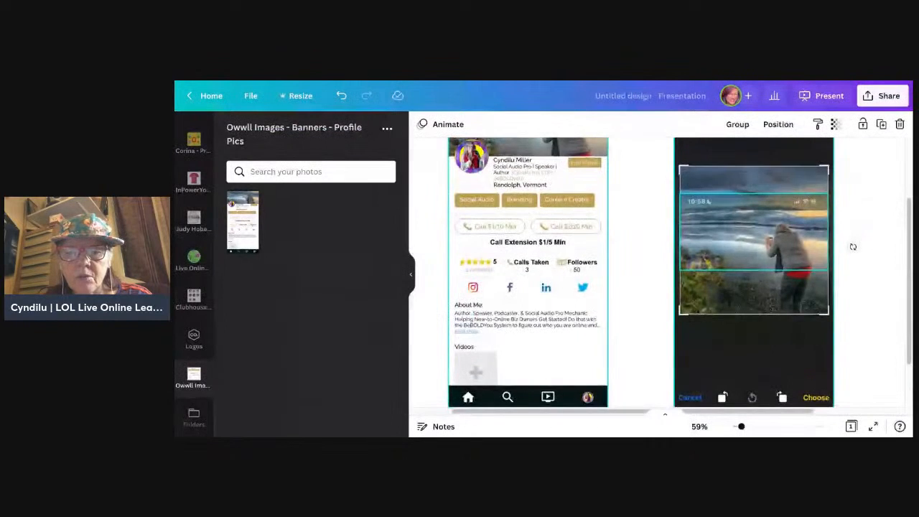
{"action": "scroll", "coordinate": [601, 320], "scroll_direction": "down", "scroll_amount": 5}
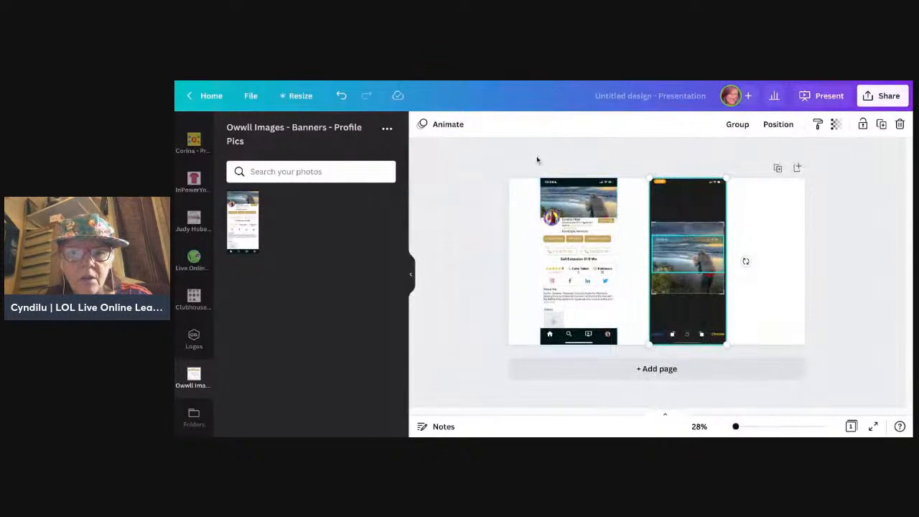
{"action": "left_click_drag", "start_coordinate": [538, 156], "coordinate": [563, 290]}
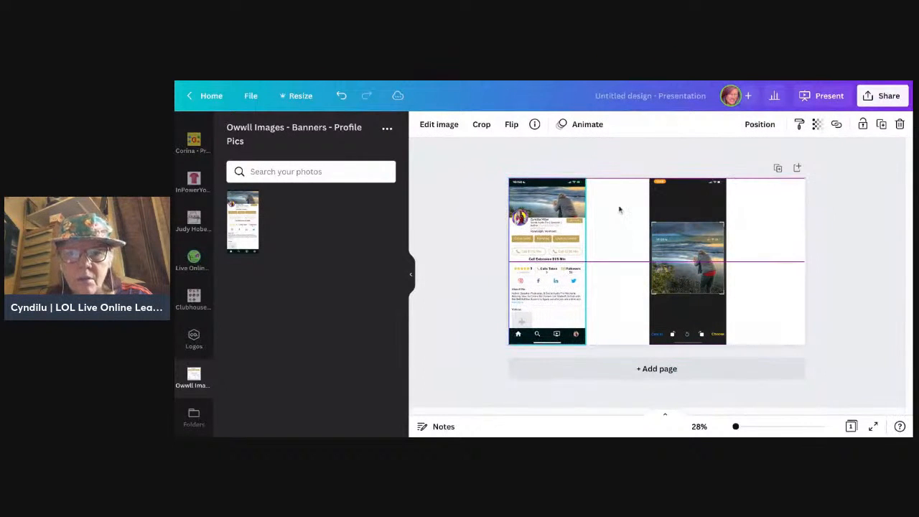
{"action": "left_click_drag", "start_coordinate": [641, 166], "coordinate": [729, 349]}
{"action": "mouse_move", "coordinate": [709, 296]}
{"action": "left_mouse_down"}
{"action": "mouse_move", "coordinate": [695, 296]}
{"action": "mouse_move", "coordinate": [710, 297]}
{"action": "left_mouse_up"}
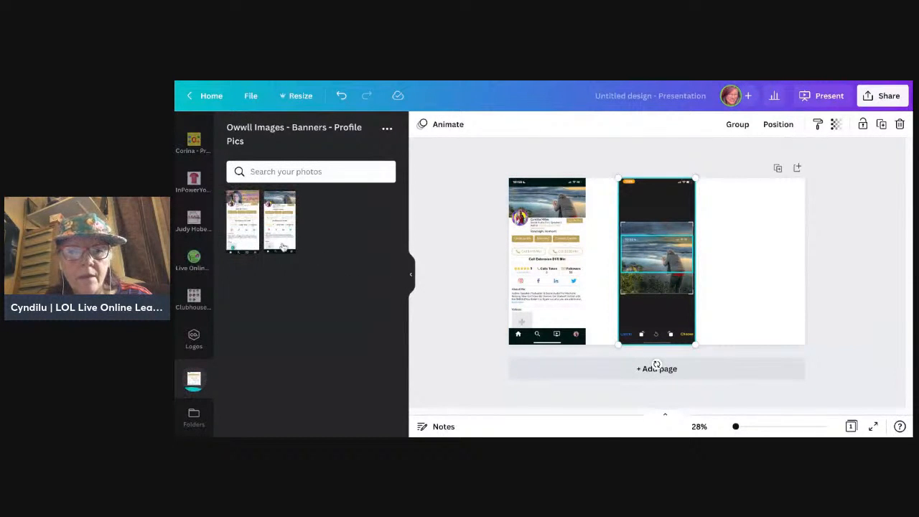
Step: Add the portrait-banner profile screenshot at full page height on the page's right side, and inset both profile screenshots from the page edges
{"action": "left_click", "coordinate": [241, 225]}
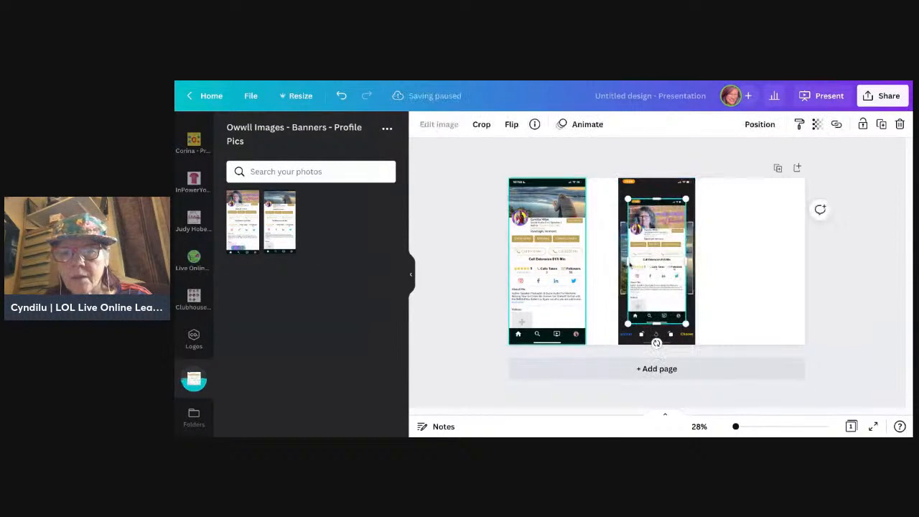
{"action": "mouse_move", "coordinate": [645, 267]}
{"action": "left_mouse_down"}
{"action": "mouse_move", "coordinate": [729, 265]}
{"action": "mouse_move", "coordinate": [764, 240]}
{"action": "mouse_move", "coordinate": [745, 248]}
{"action": "left_mouse_up"}
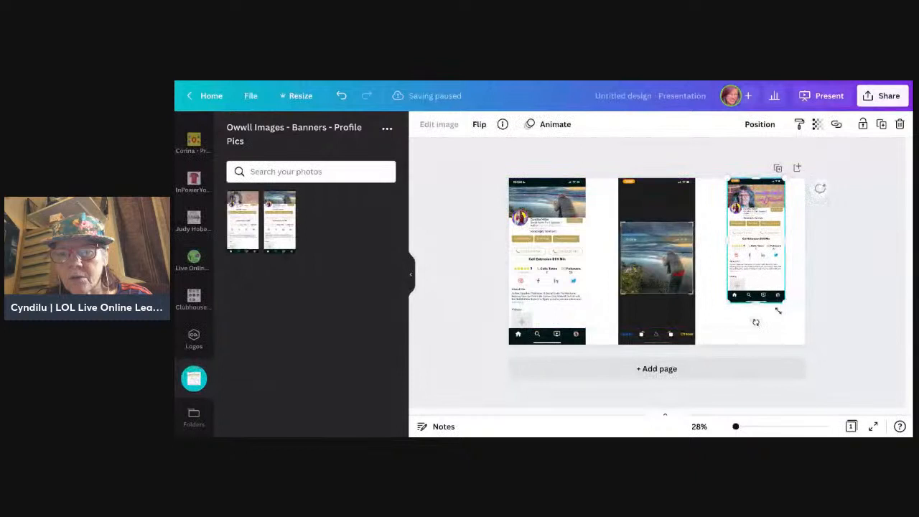
{"action": "left_click_drag", "start_coordinate": [783, 309], "coordinate": [787, 306]}
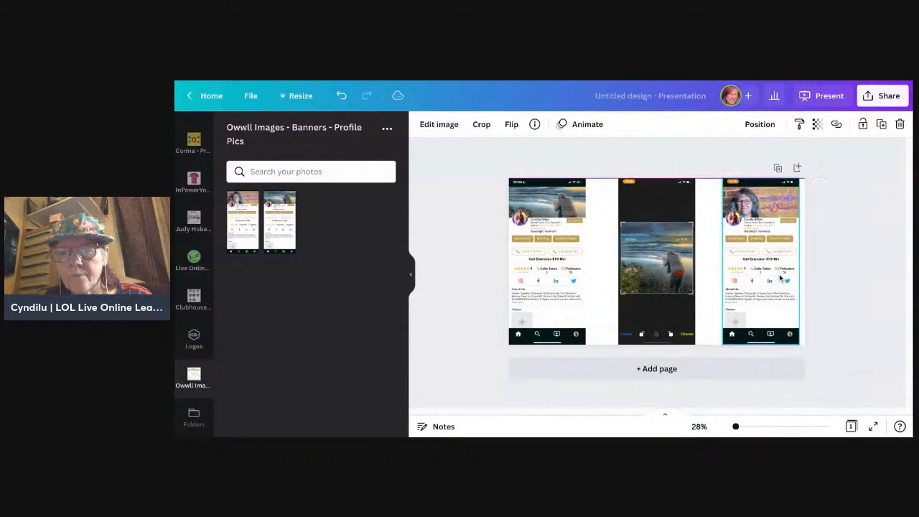
{"action": "left_click_drag", "start_coordinate": [780, 276], "coordinate": [773, 276]}
{"action": "left_click", "coordinate": [564, 269]}
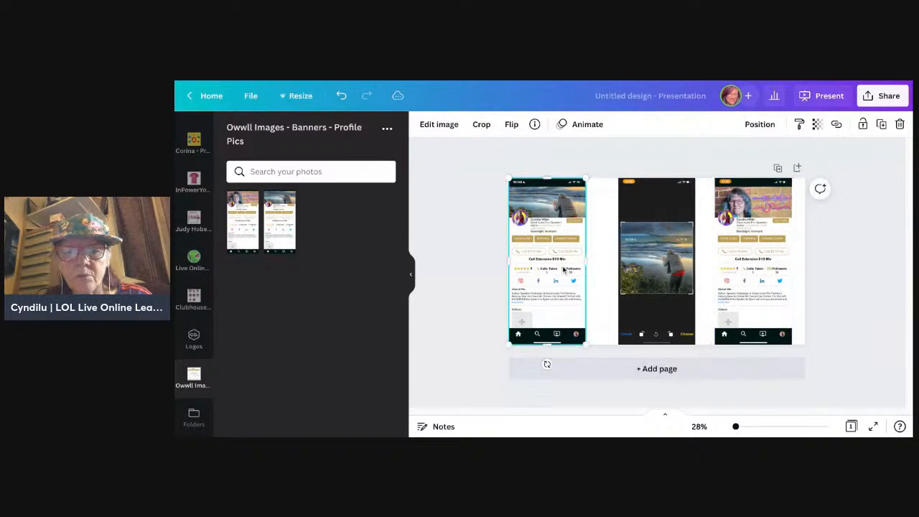
{"action": "left_click_drag", "start_coordinate": [565, 269], "coordinate": [582, 269]}
Step: Try to space all the selected screenshots and the ungrouped crop overlay evenly in the horizontal direction
{"action": "left_click_drag", "start_coordinate": [490, 257], "coordinate": [816, 295]}
{"action": "left_click", "coordinate": [779, 124]}
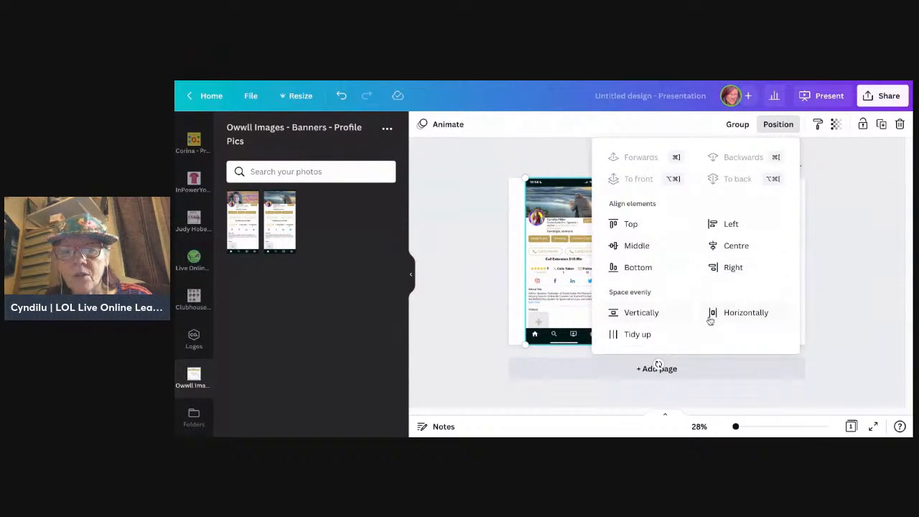
{"action": "left_click", "coordinate": [716, 317]}
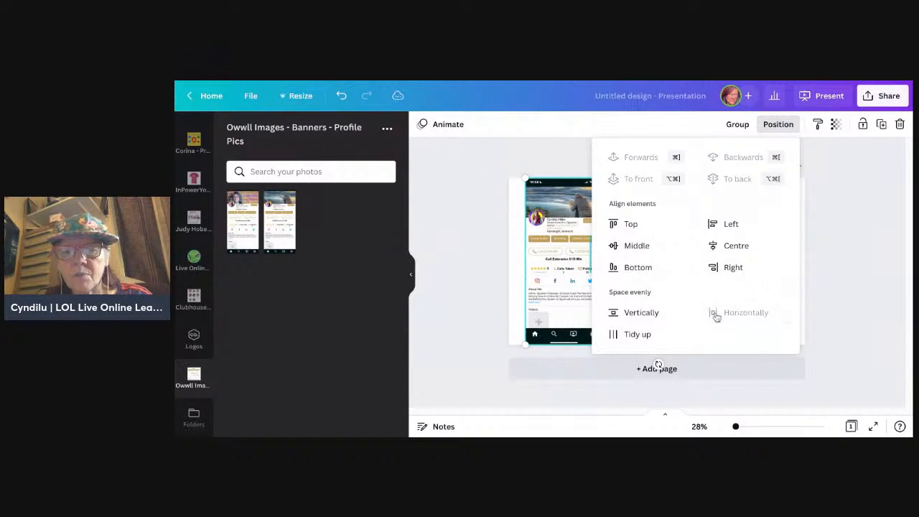
{"action": "left_click", "coordinate": [862, 253]}
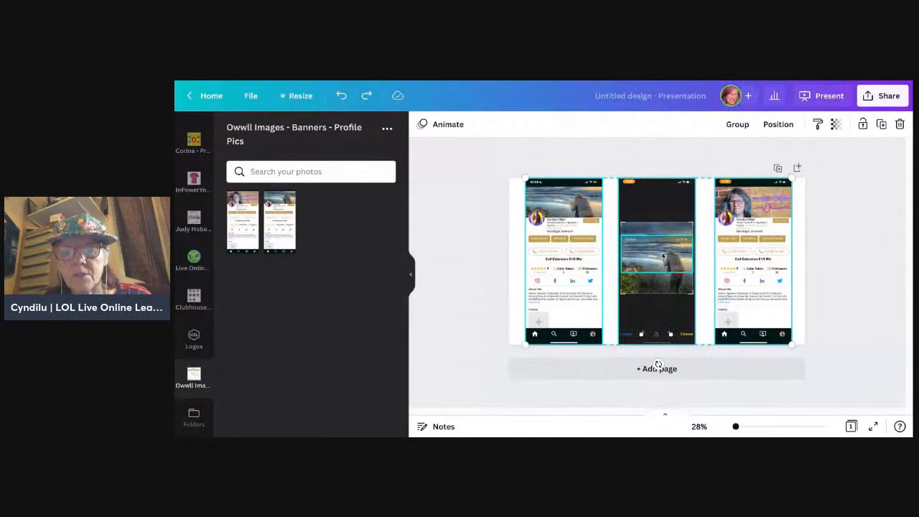
Step: Group the central photo-crop screenshot with the banner-area overlay on top of it
{"action": "left_click", "coordinate": [659, 168]}
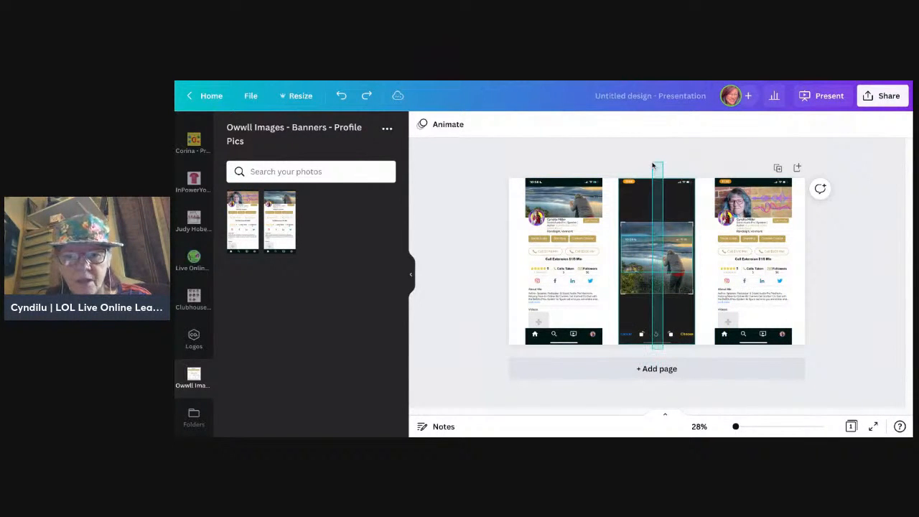
{"action": "left_click_drag", "start_coordinate": [657, 169], "coordinate": [656, 365]}
{"action": "key", "text": "ctrl+g"}
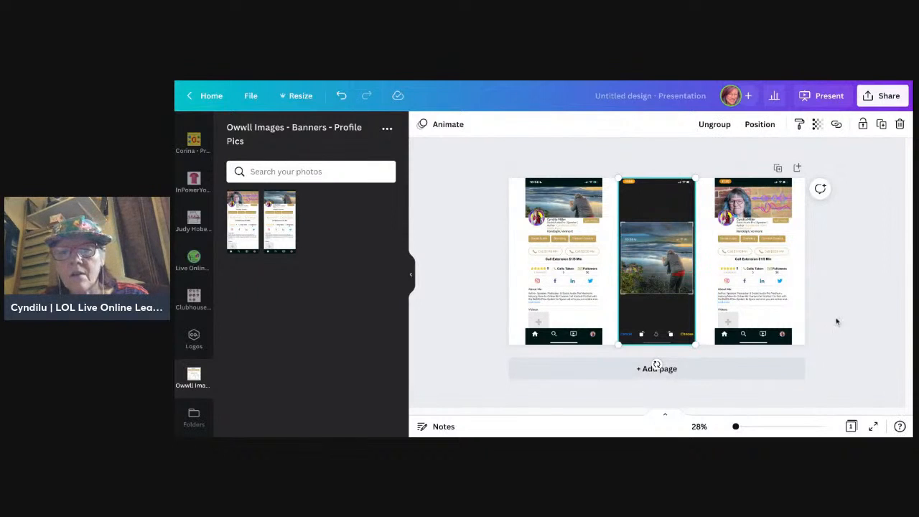
Step: Space the two profile screenshots and the grouped crop screenshot evenly in the horizontal direction, and deselect them
{"action": "mouse_move", "coordinate": [830, 297]}
{"action": "left_mouse_down"}
{"action": "mouse_move", "coordinate": [628, 283]}
{"action": "mouse_move", "coordinate": [497, 287]}
{"action": "left_mouse_up"}
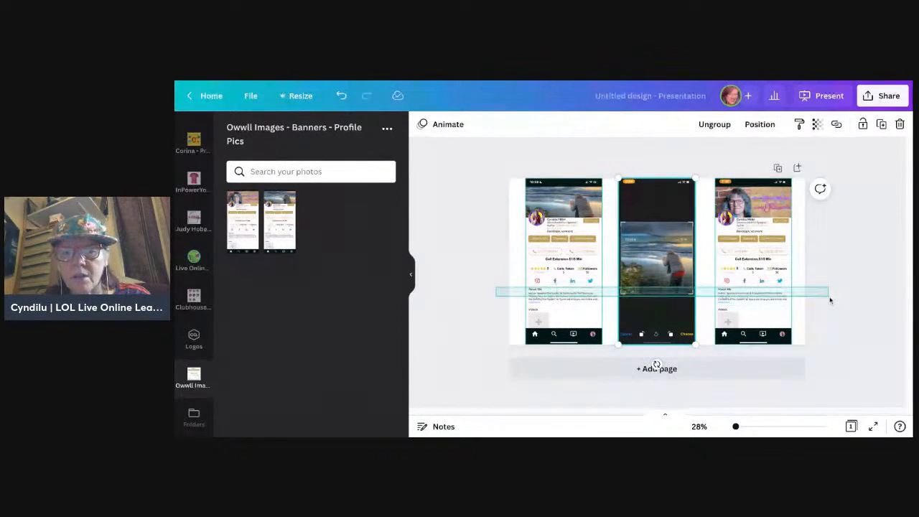
{"action": "left_click_drag", "start_coordinate": [831, 300], "coordinate": [831, 301]}
{"action": "left_click", "coordinate": [779, 124]}
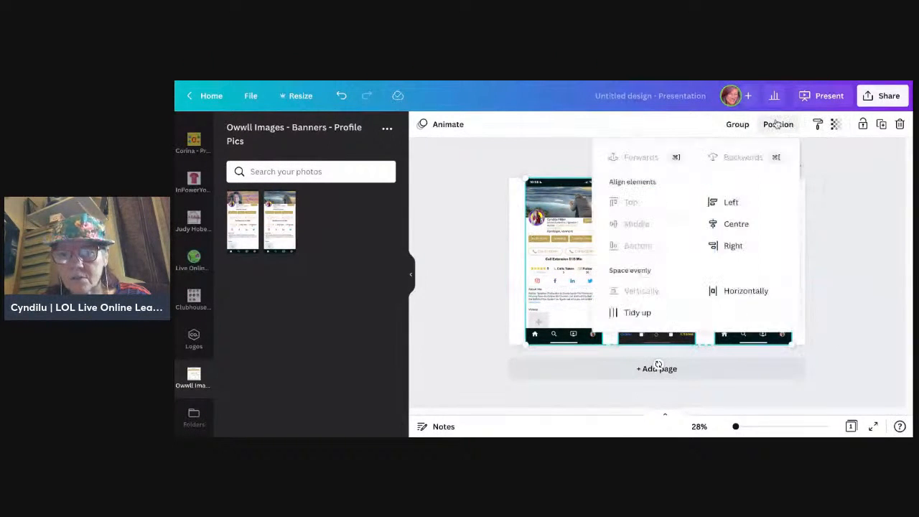
{"action": "left_click", "coordinate": [715, 294]}
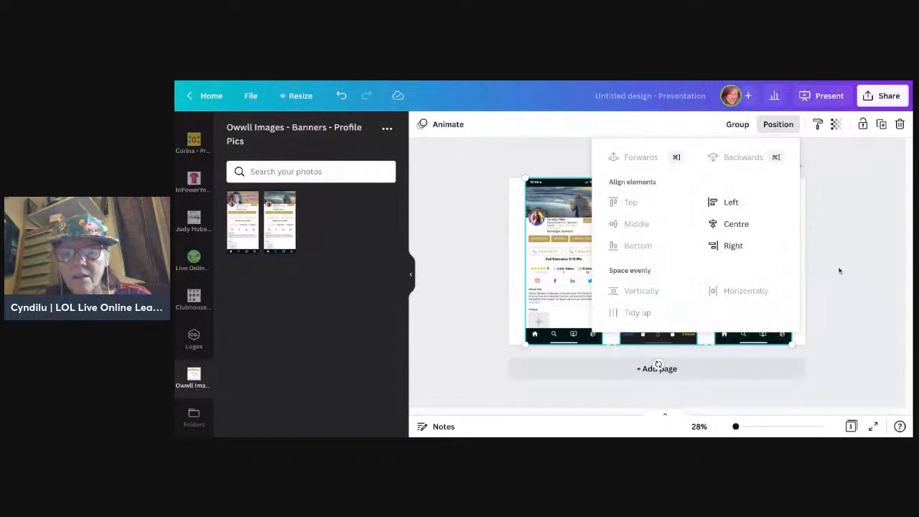
{"action": "left_click", "coordinate": [862, 265]}
{"action": "left_click", "coordinate": [862, 266]}
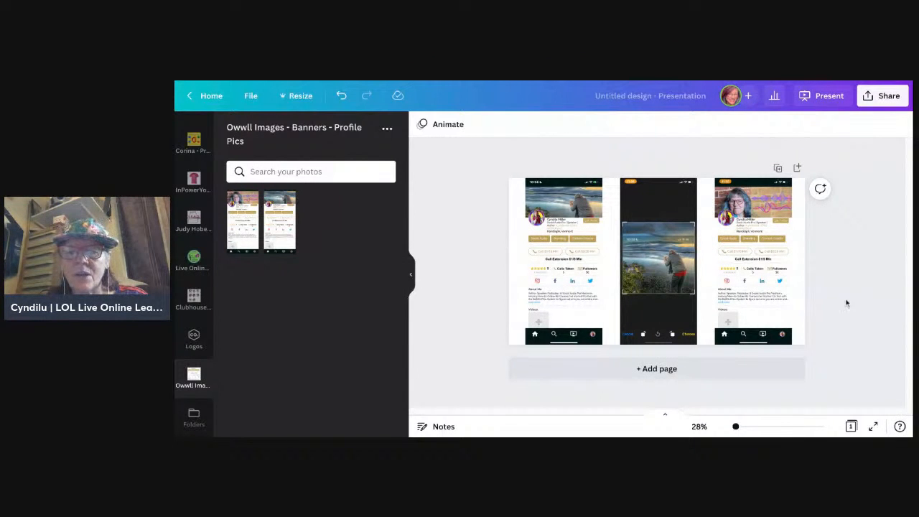
Step: Add a blank second page below the page with the three screenshots
{"action": "left_click", "coordinate": [717, 371]}
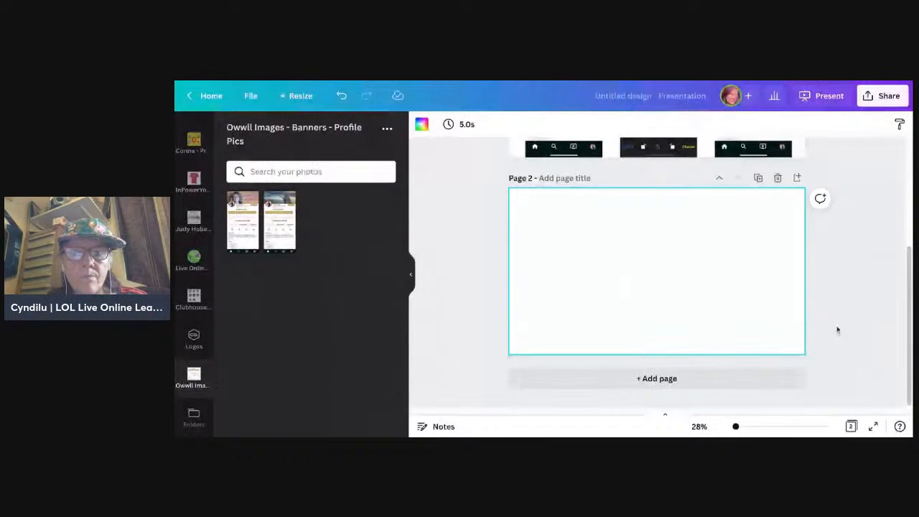
{"action": "left_click", "coordinate": [856, 339]}
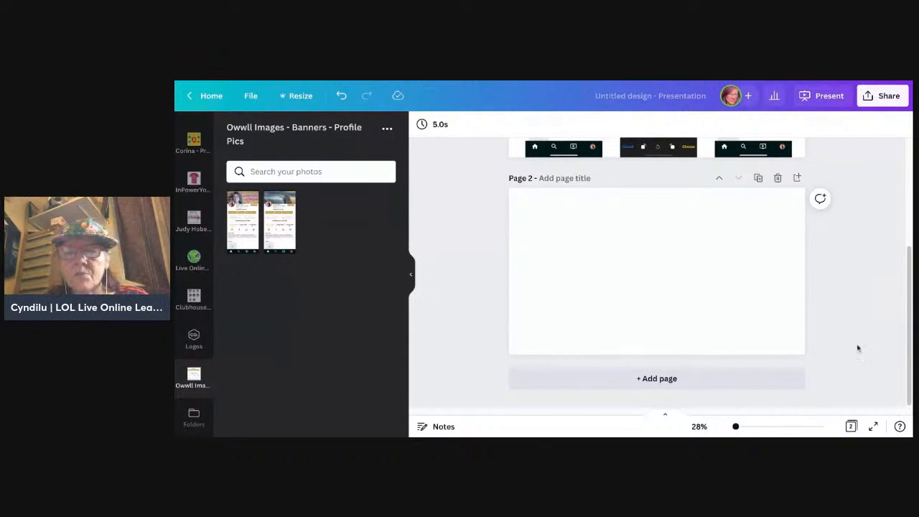
{"action": "scroll", "coordinate": [873, 342], "scroll_direction": "up", "scroll_amount": 3}
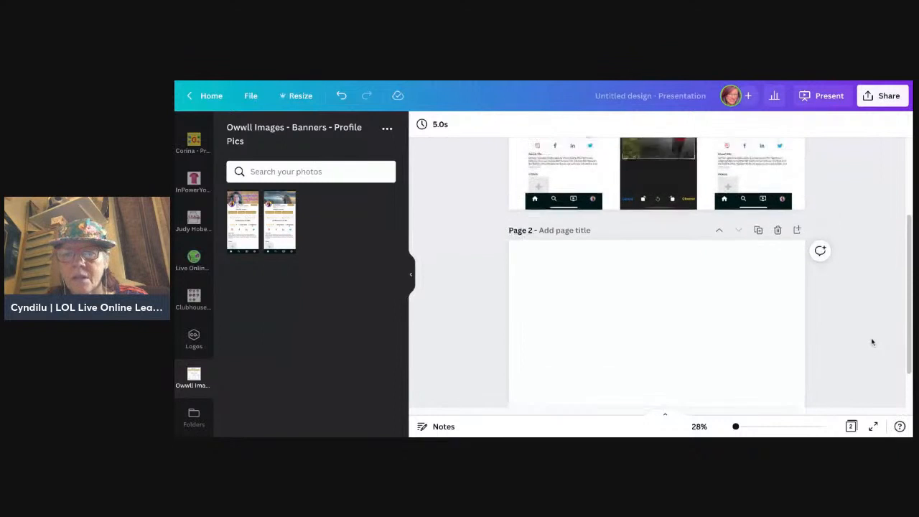
{"action": "scroll", "coordinate": [657, 273], "scroll_direction": "down", "scroll_amount": 1}
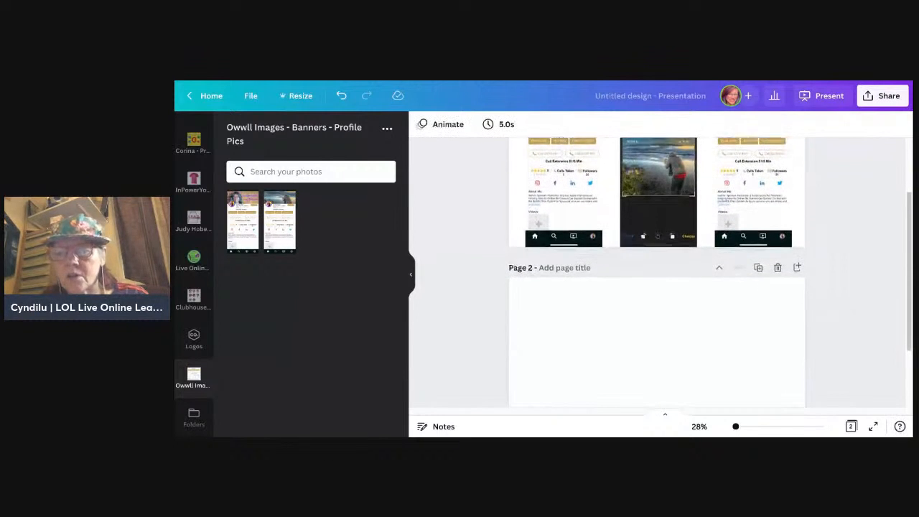
{"action": "scroll", "coordinate": [657, 273], "scroll_direction": "down", "scroll_amount": 1}
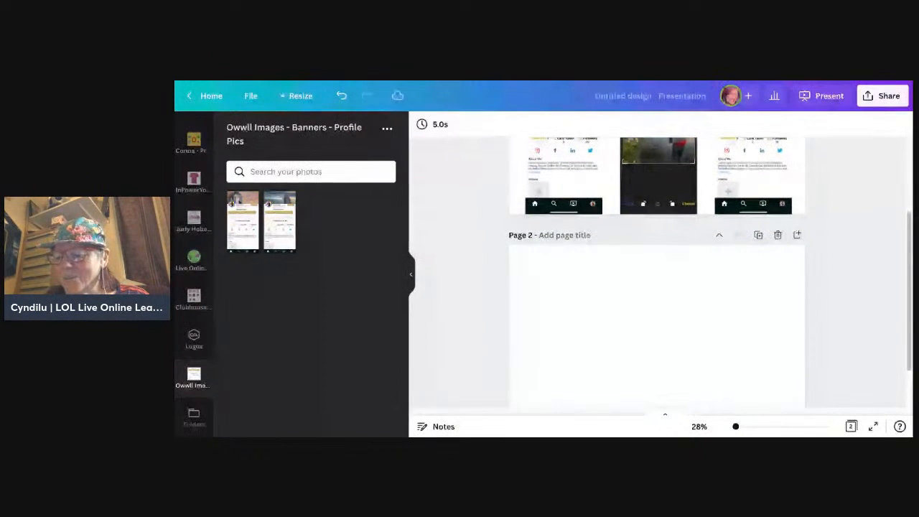
{"action": "scroll", "coordinate": [657, 273], "scroll_direction": "up", "scroll_amount": 1}
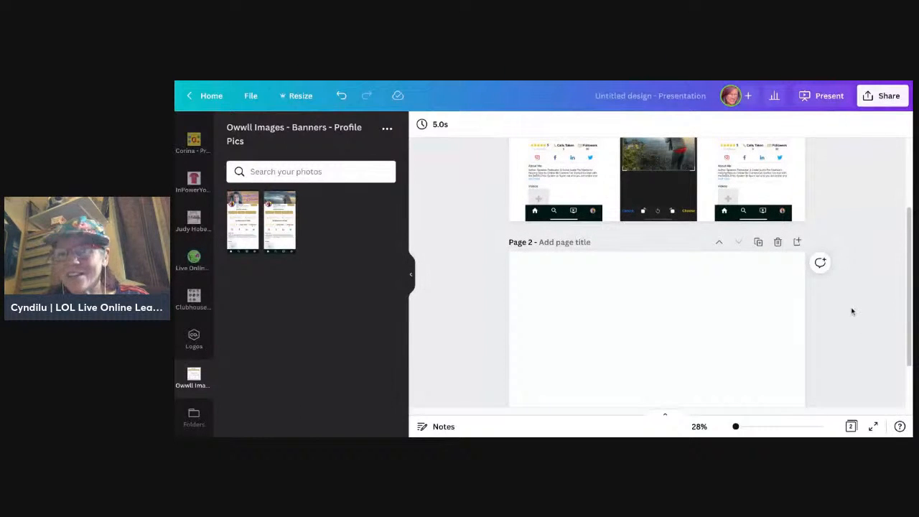
{"action": "scroll", "coordinate": [871, 346], "scroll_direction": "down", "scroll_amount": 1}
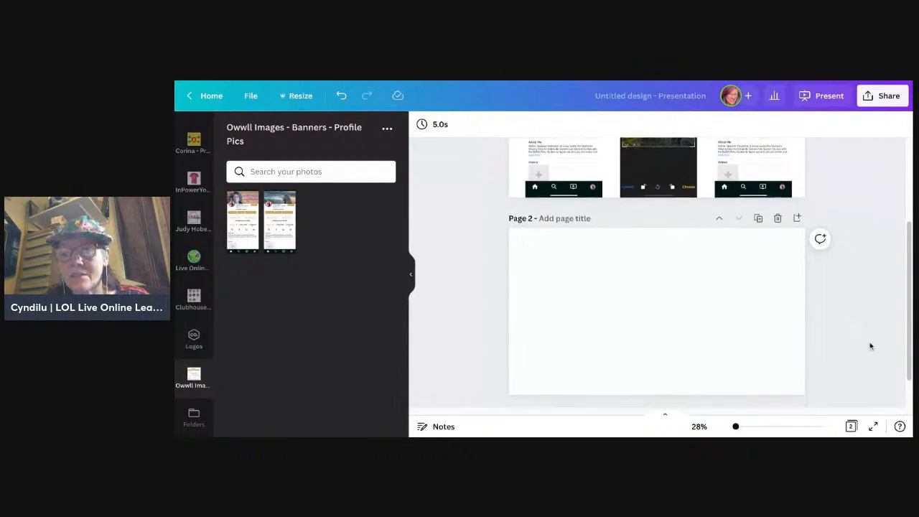
{"action": "scroll", "coordinate": [657, 273], "scroll_direction": "down", "scroll_amount": 1}
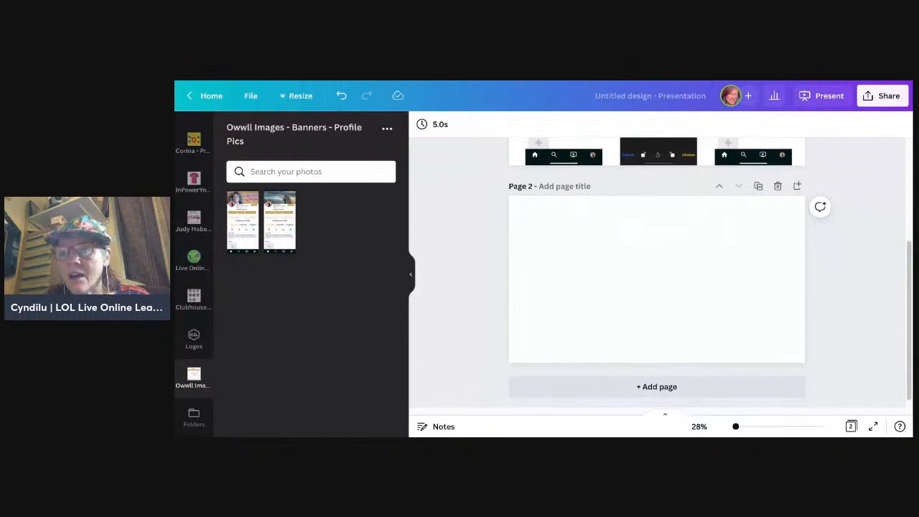
{"action": "scroll", "coordinate": [657, 273], "scroll_direction": "up", "scroll_amount": 1}
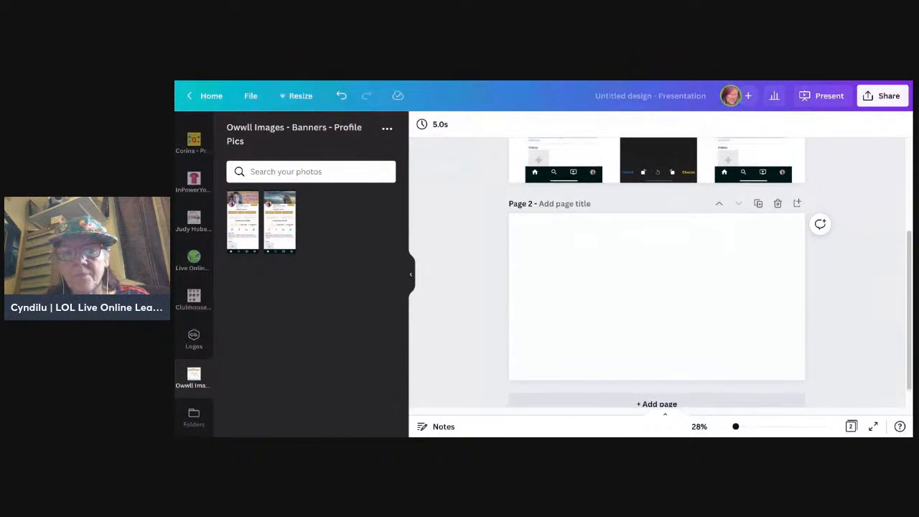
{"action": "scroll", "coordinate": [657, 273], "scroll_direction": "up", "scroll_amount": 1}
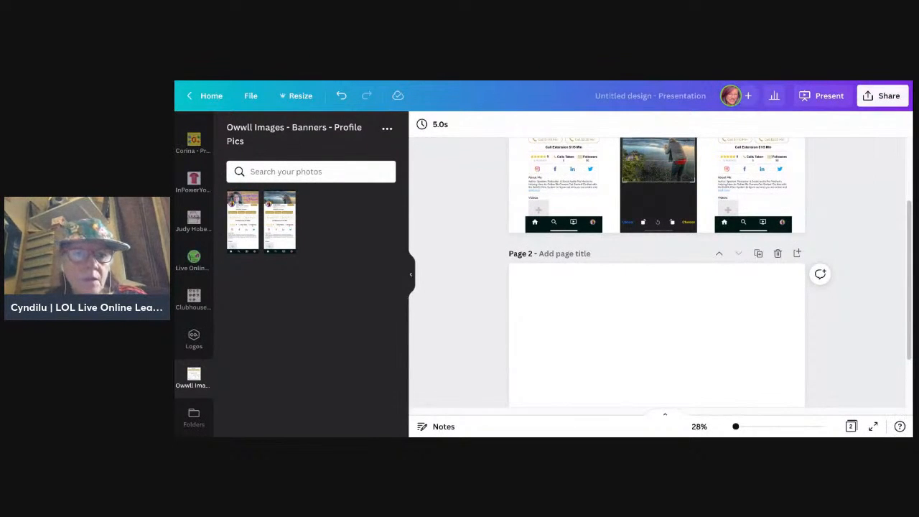
{"action": "scroll", "coordinate": [875, 344], "scroll_direction": "up", "scroll_amount": 1}
{"action": "scroll", "coordinate": [874, 344], "scroll_direction": "down", "scroll_amount": 3}
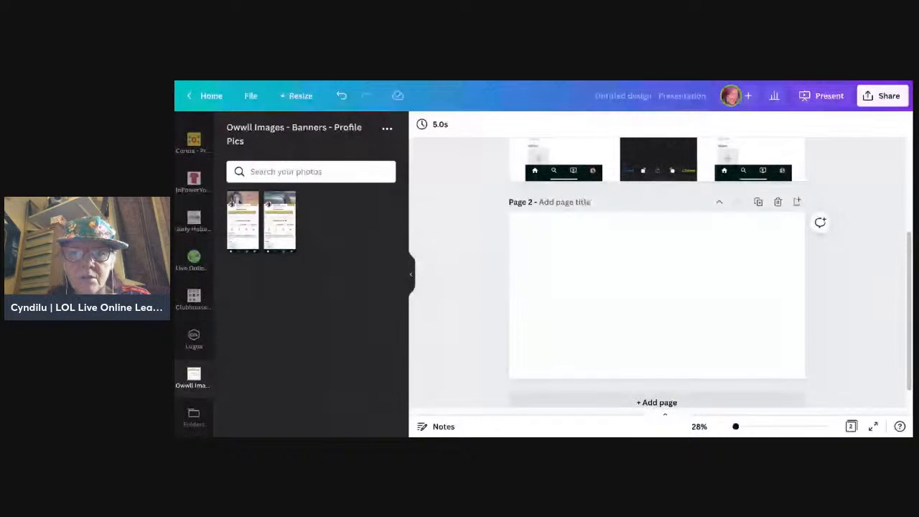
Step: Add the square seascape and portrait banner images to page 2, placing the seascape at the upper left and the portrait at the lower right
{"action": "left_click", "coordinate": [663, 299]}
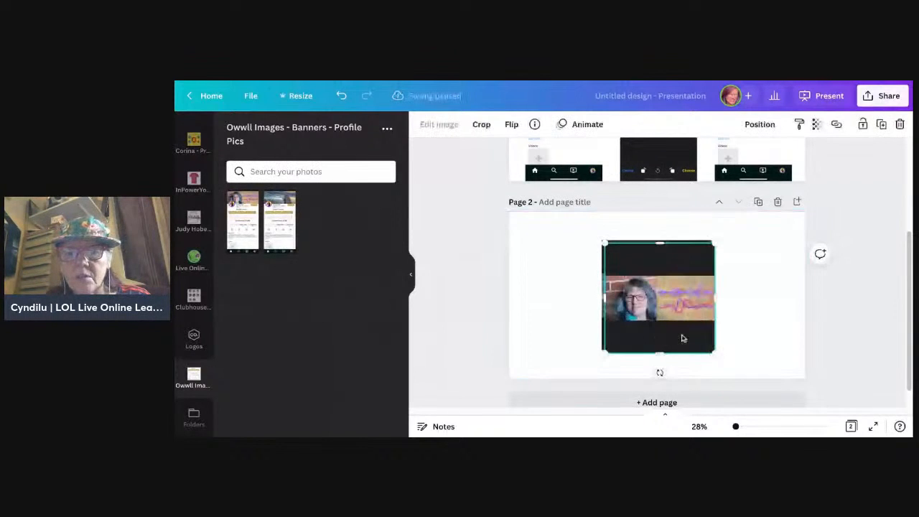
{"action": "left_click_drag", "start_coordinate": [684, 339], "coordinate": [767, 336]}
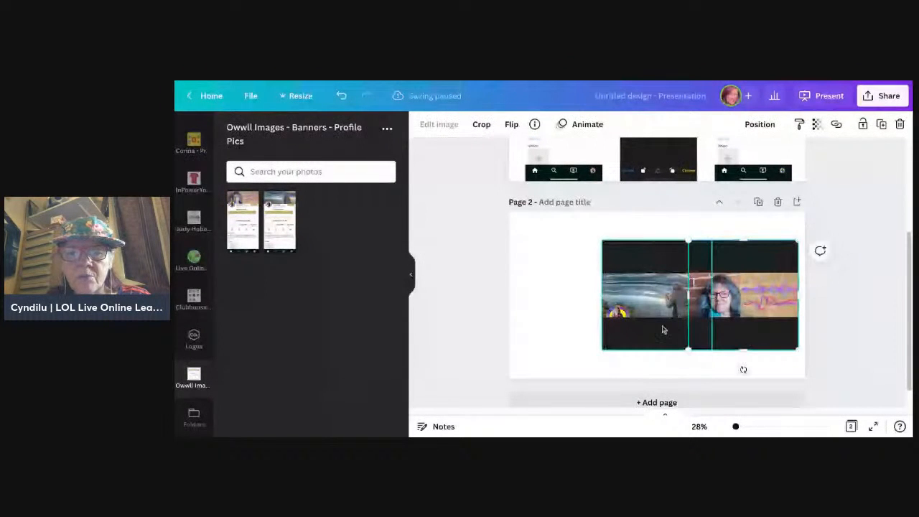
{"action": "left_click_drag", "start_coordinate": [664, 330], "coordinate": [591, 314]}
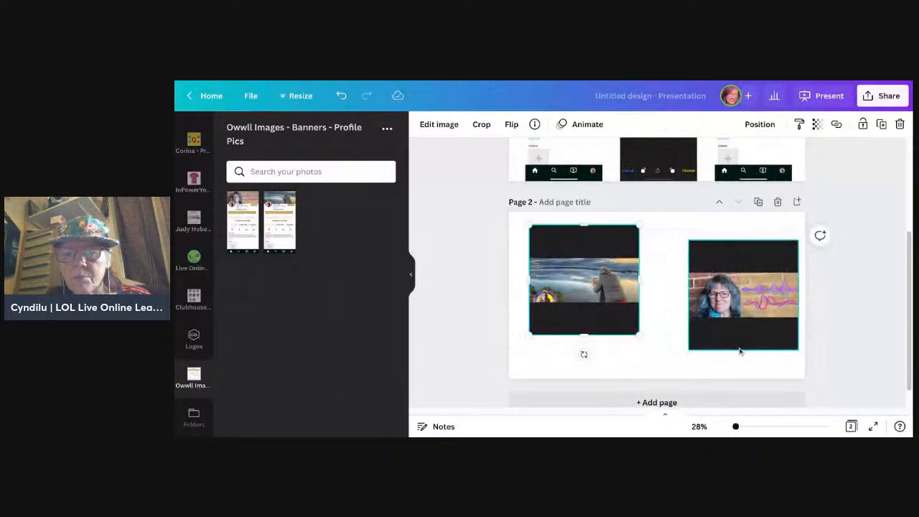
{"action": "left_click_drag", "start_coordinate": [745, 345], "coordinate": [749, 350]}
{"action": "left_click_drag", "start_coordinate": [618, 331], "coordinate": [614, 335]}
{"action": "left_click_drag", "start_coordinate": [715, 330], "coordinate": [738, 333]}
{"action": "left_click", "coordinate": [854, 361]}
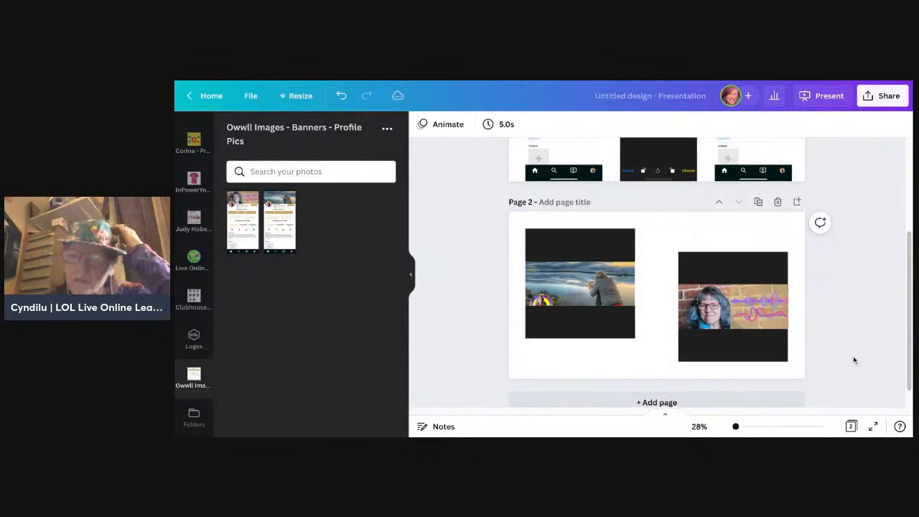
Step: Add a blank third page below the page with the two square banner images
{"action": "scroll", "coordinate": [911, 360], "scroll_direction": "down", "scroll_amount": 1}
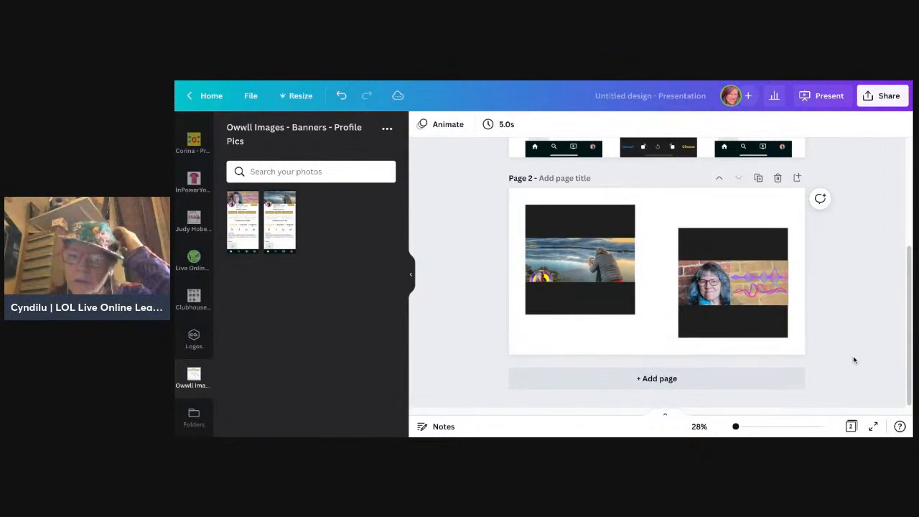
{"action": "left_click", "coordinate": [736, 384]}
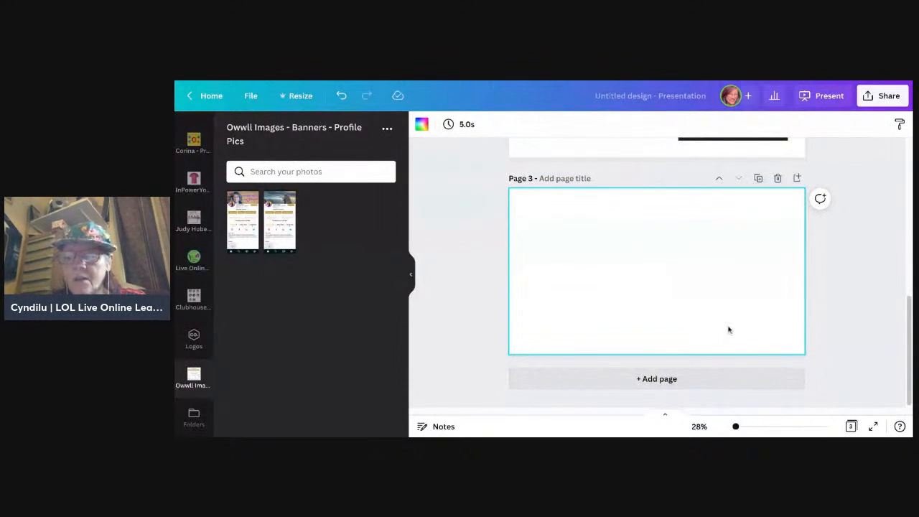